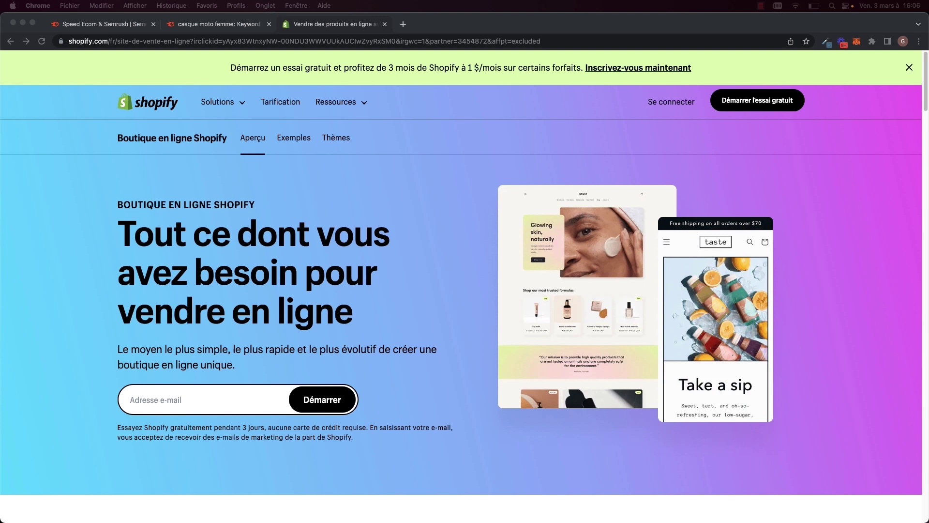
Step: Start the Shopify free trial, choose an online store as the sales channel, and skip the other onboarding questions
click(758, 101)
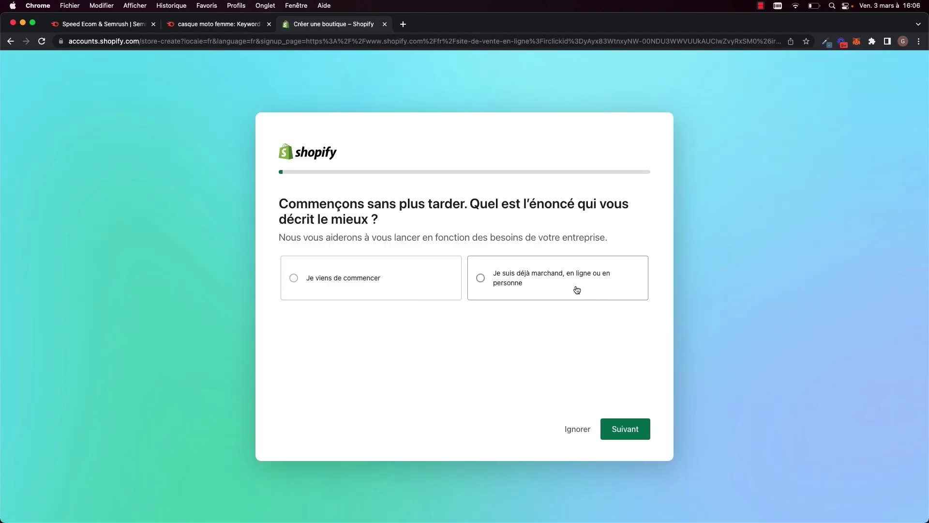
click(576, 429)
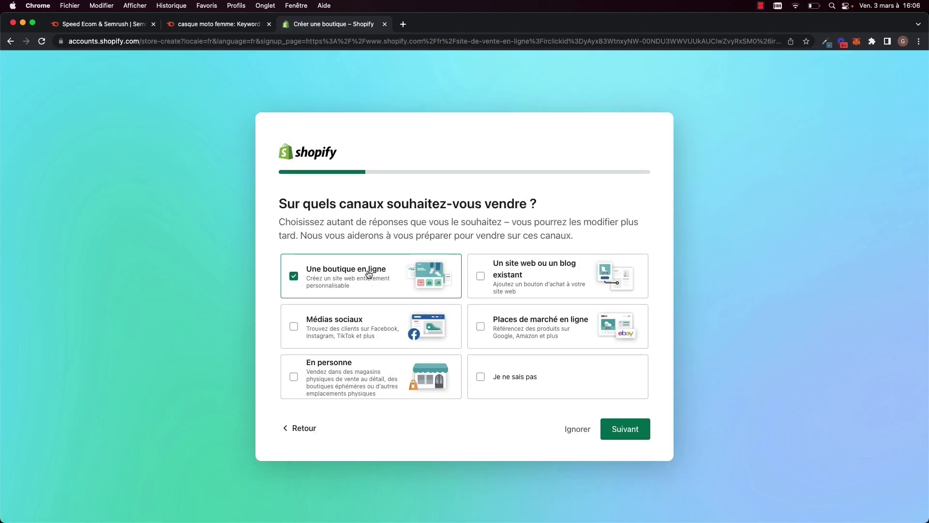
click(625, 429)
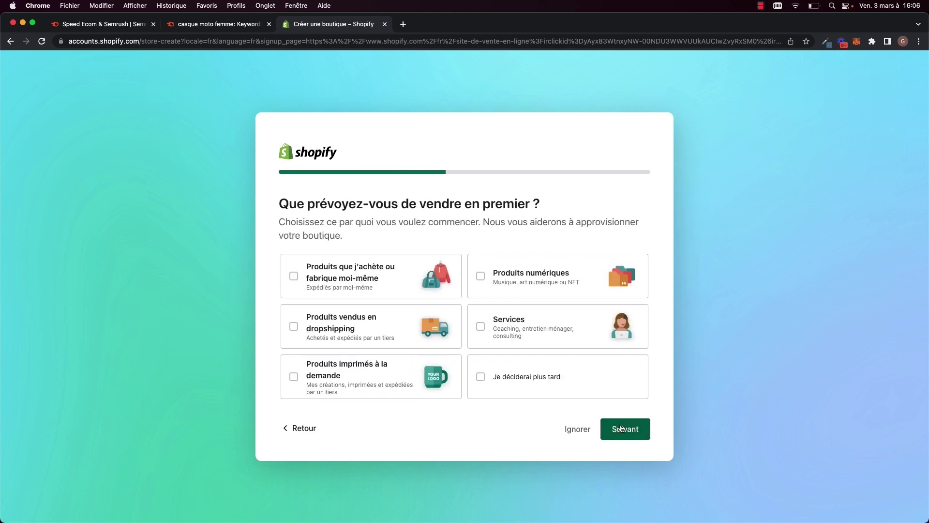
click(579, 430)
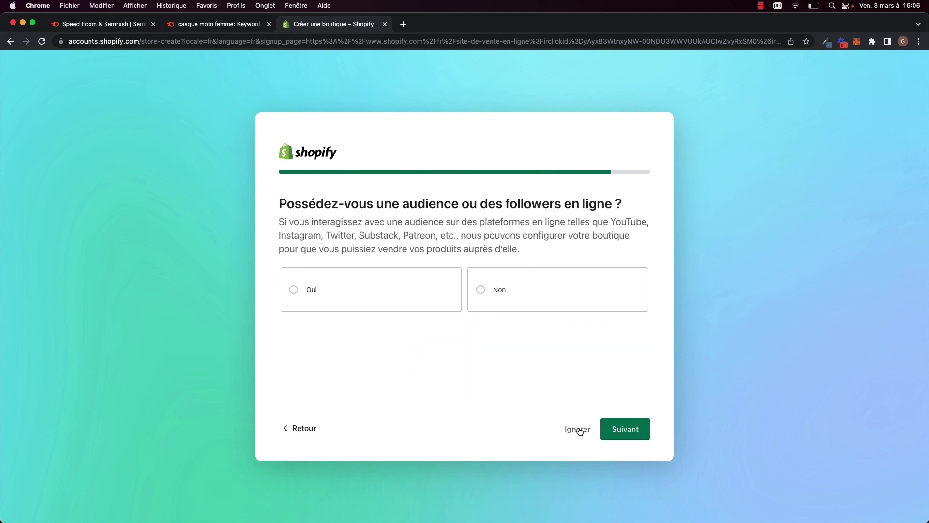
click(577, 429)
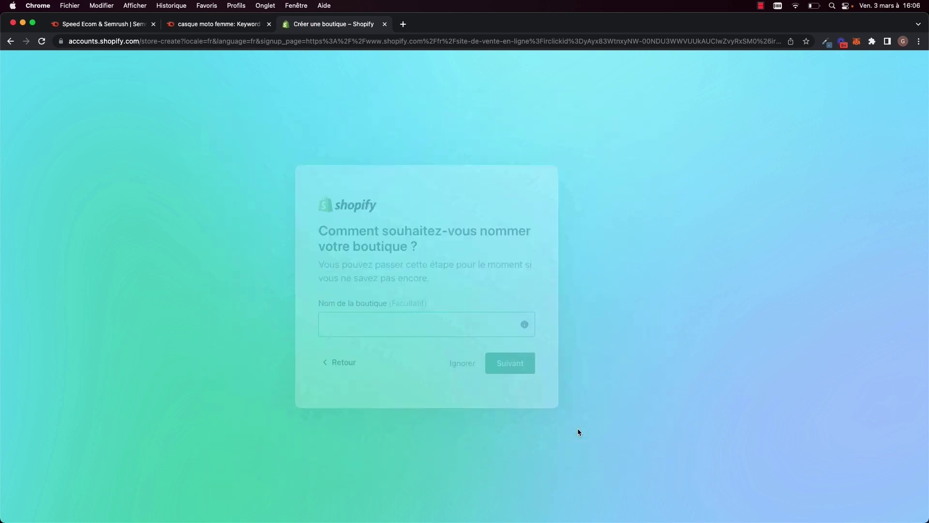
Step: Name the store le-repaire-du-motard and continue the store setup
click(392, 326)
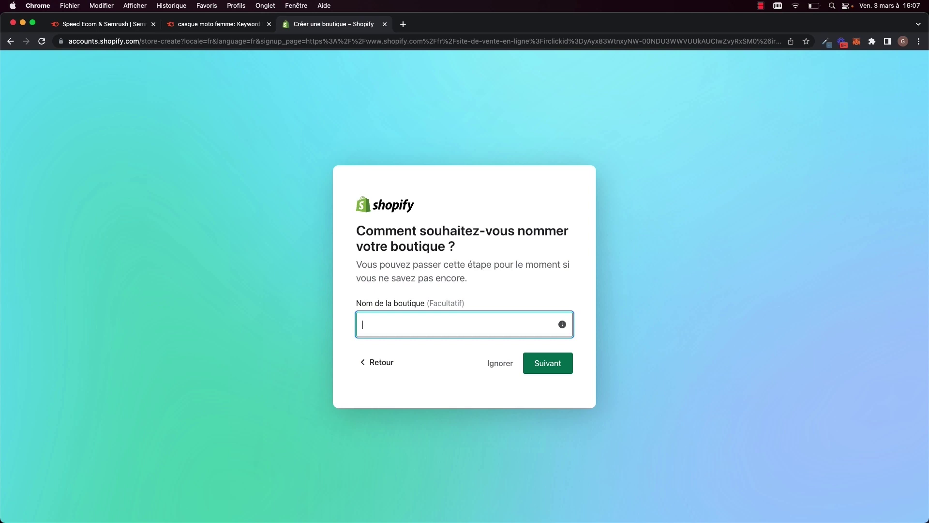
text(le-repaire-du-motard)
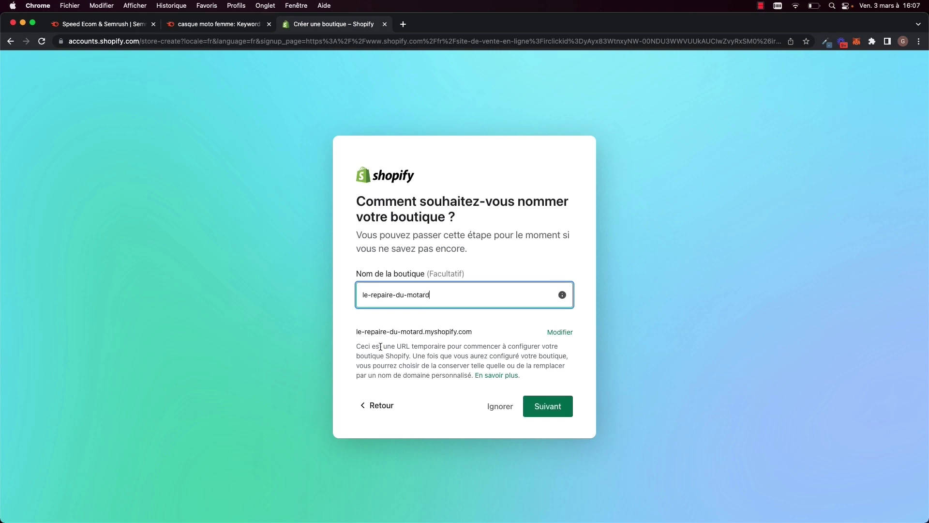
click(553, 406)
Step: Set the business location to France and proceed to the account creation page
click(486, 331)
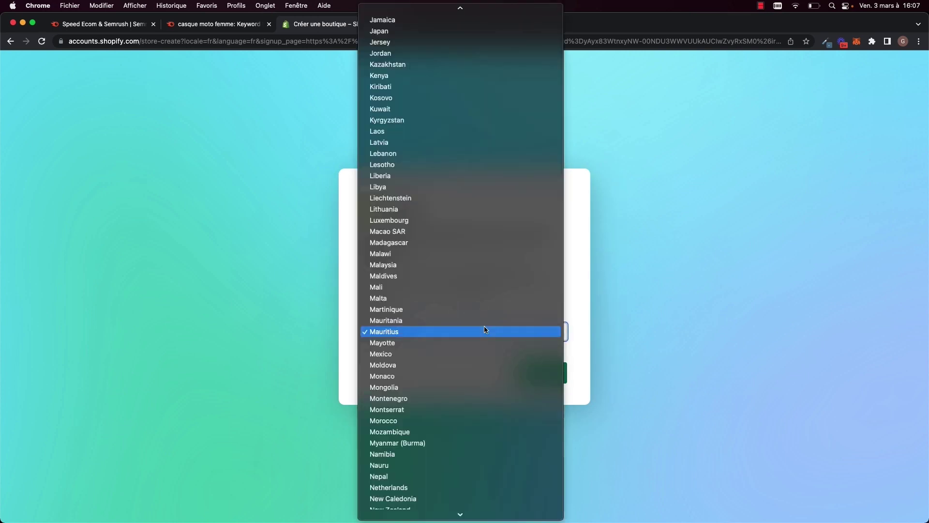
key(f)
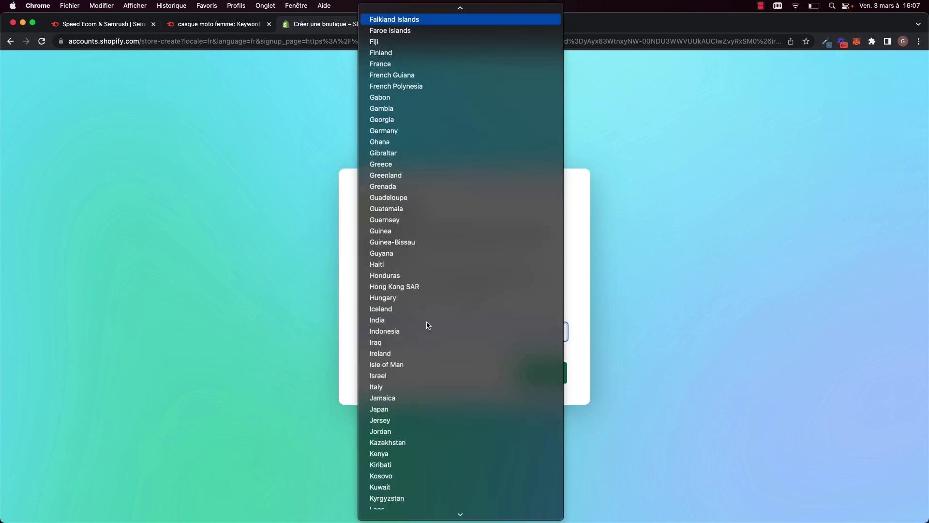
click(402, 63)
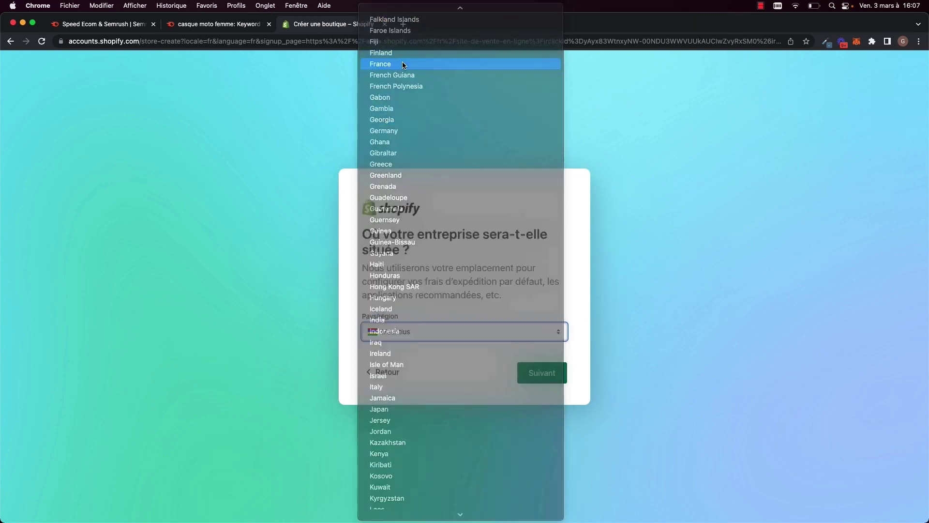
scroll(484, 290, down, 5)
click(544, 477)
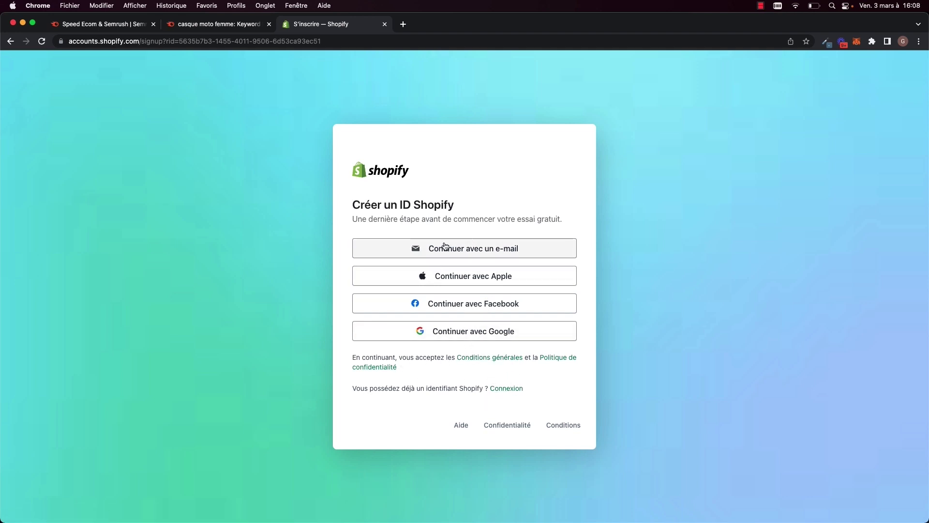
Step: Continue with Google, associate it with the existing Shopify account, and log in to create the store
click(481, 334)
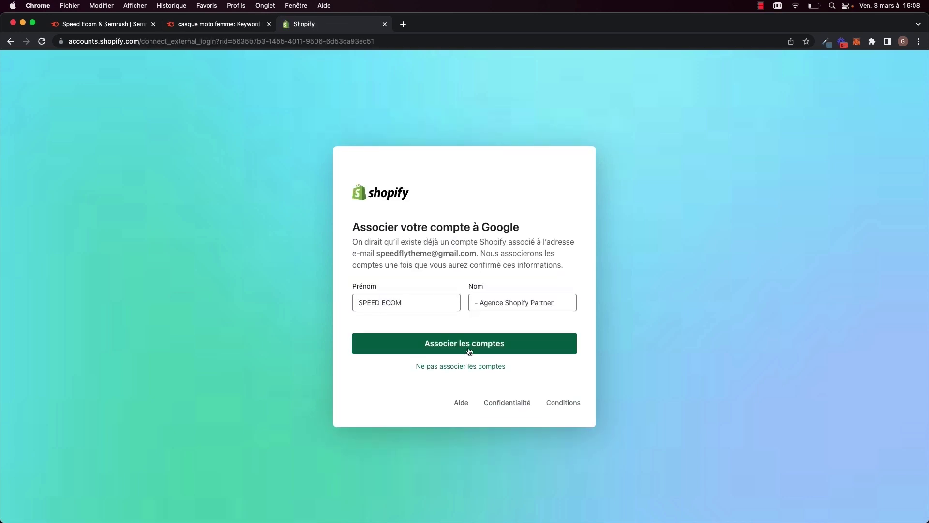
click(449, 333)
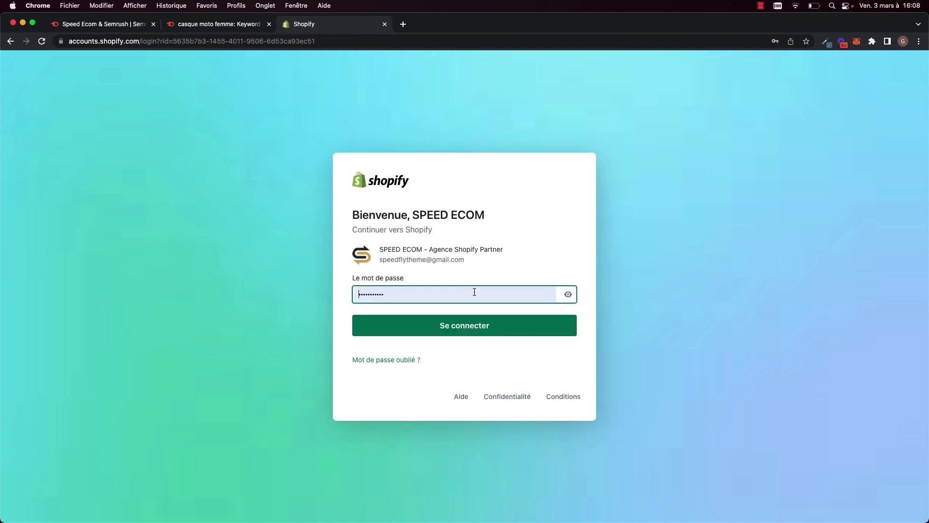
click(462, 331)
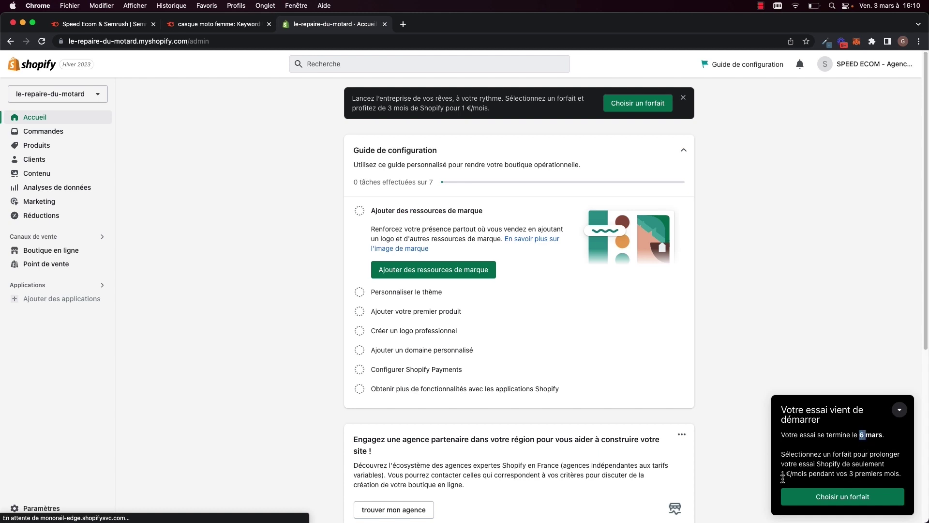
Step: Collapse the trial notice and look over the setup guide and recommendation cards on the admin home page
click(899, 411)
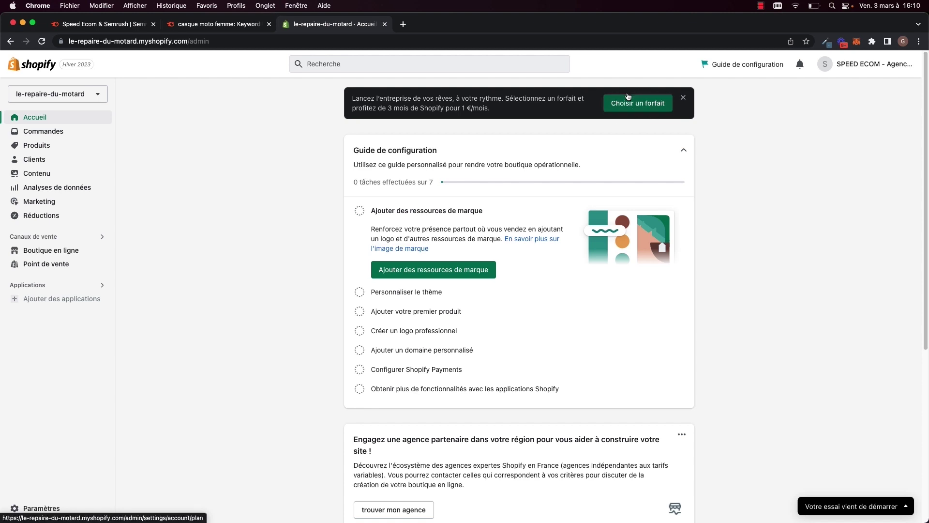
click(647, 109)
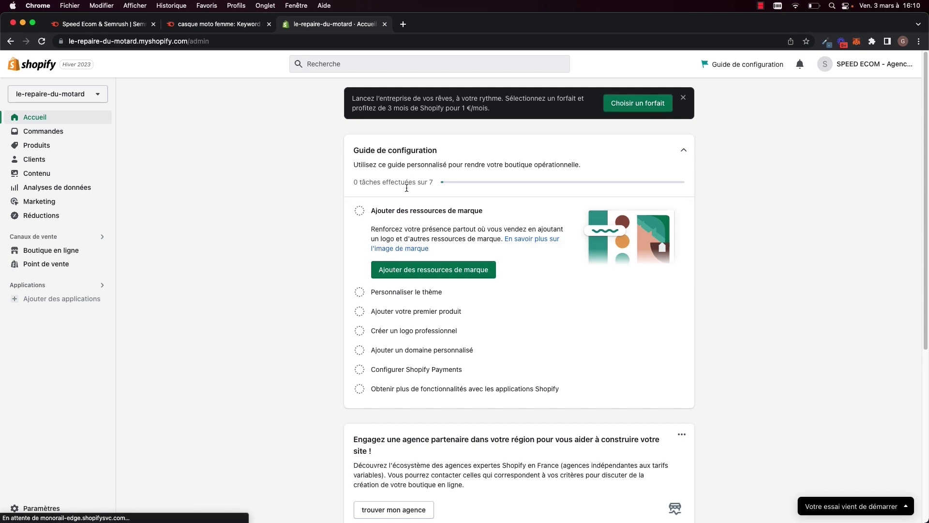
scroll(412, 317, down, 3)
scroll(412, 317, down, 3)
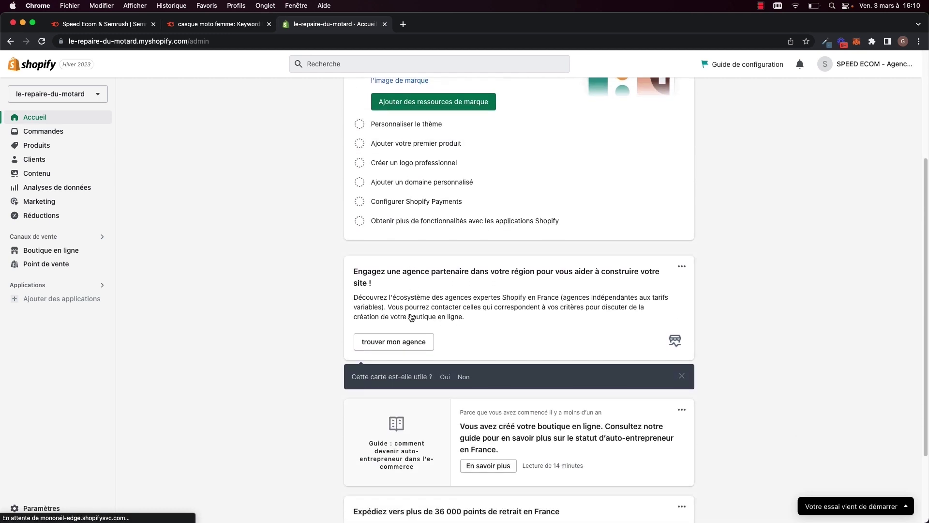
scroll(412, 316, up, 5)
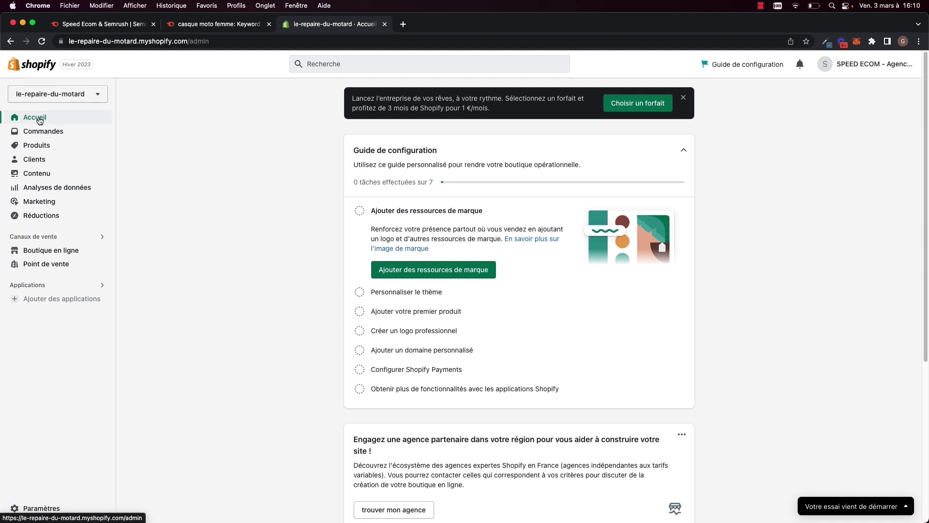
Step: View the store's orders page, products page and list of collections
click(52, 133)
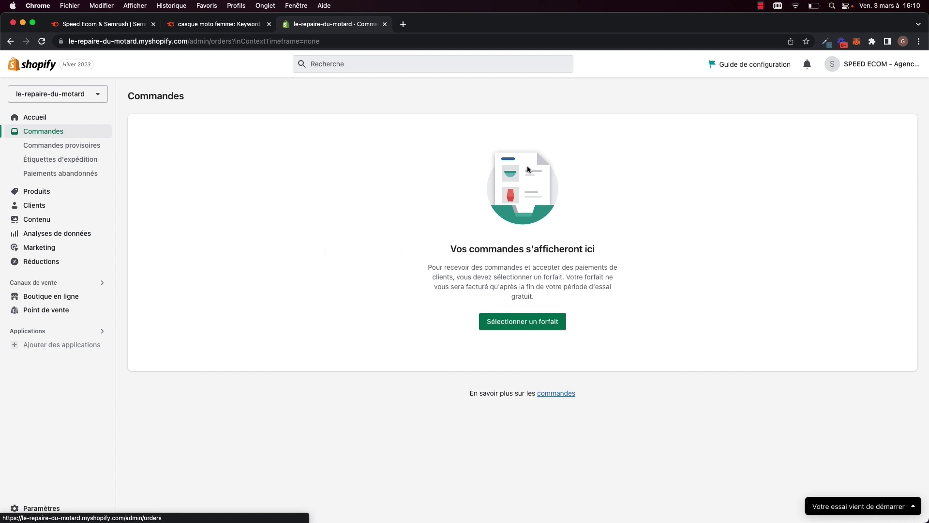
click(37, 192)
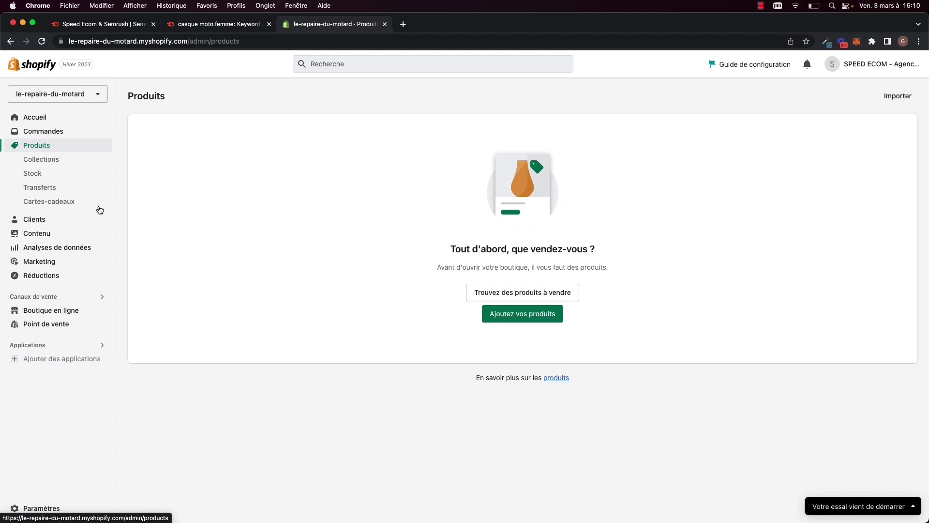
click(42, 161)
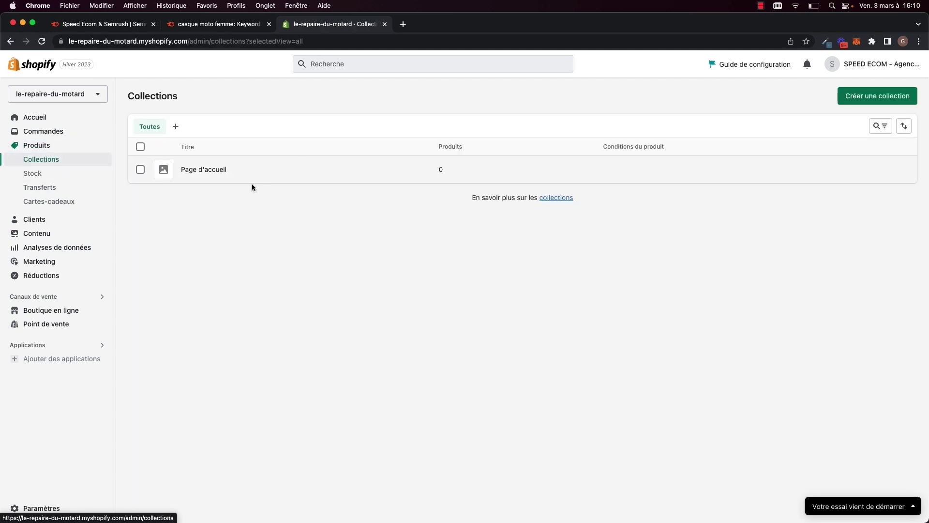
Step: Open the most recently edited Motards map on mindmeister.com in a new tab, then return to the Shopify collections
click(403, 24)
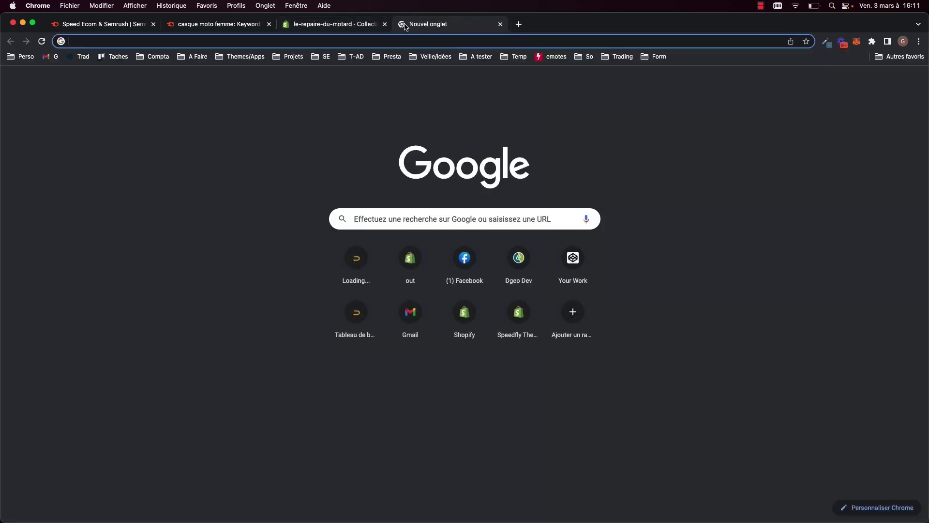
text(mindmeister.com)
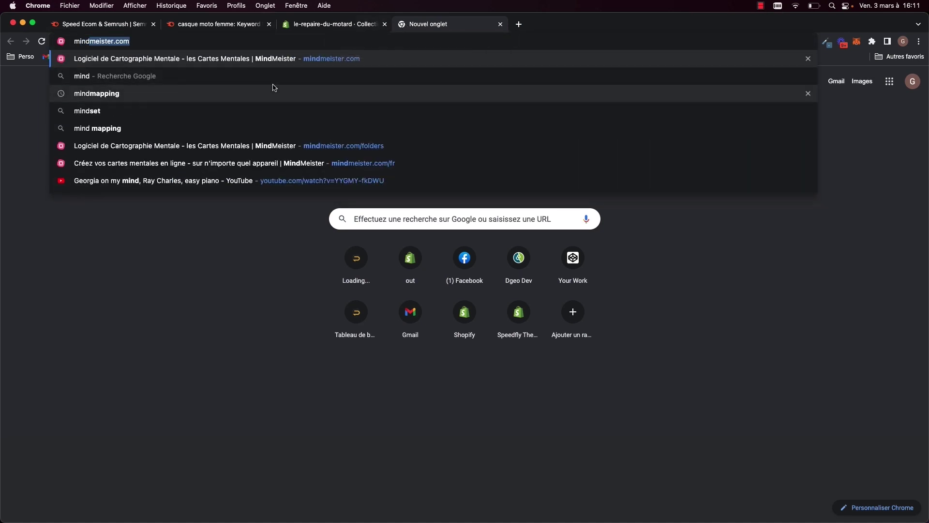
click(252, 146)
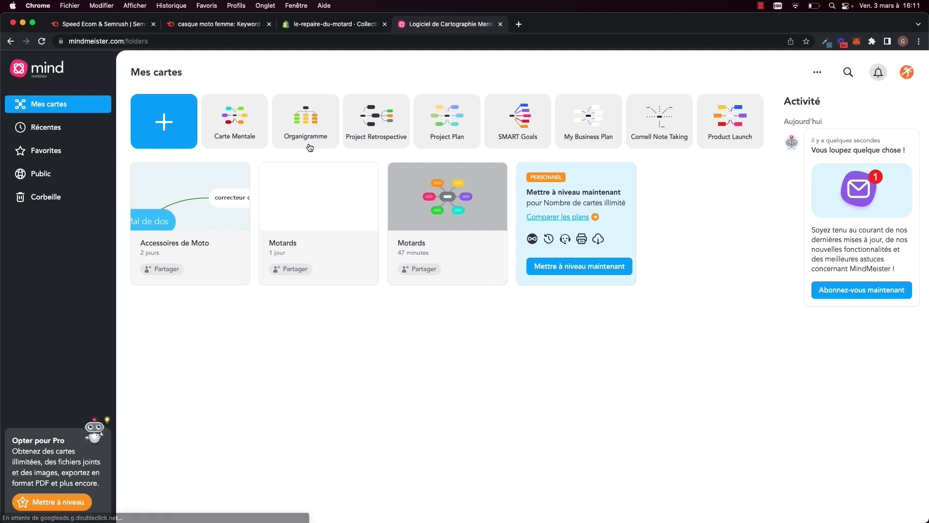
click(472, 216)
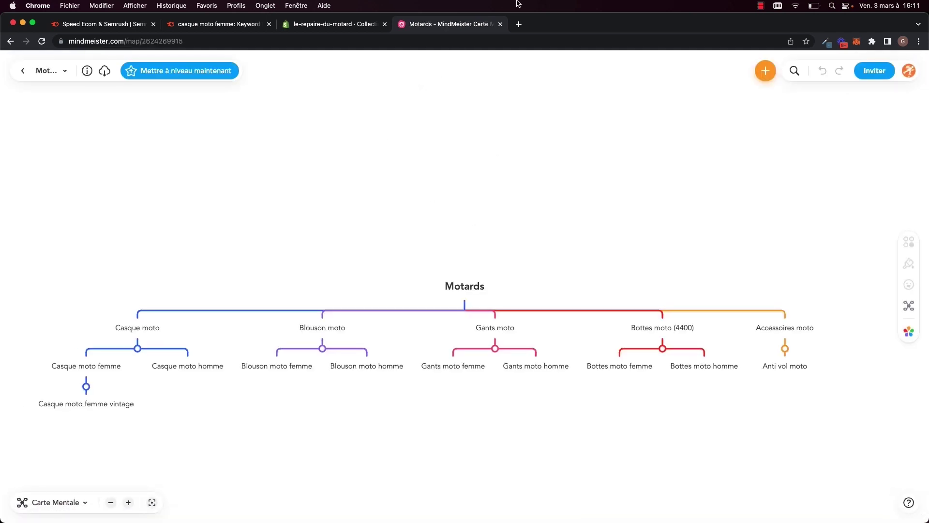
click(329, 24)
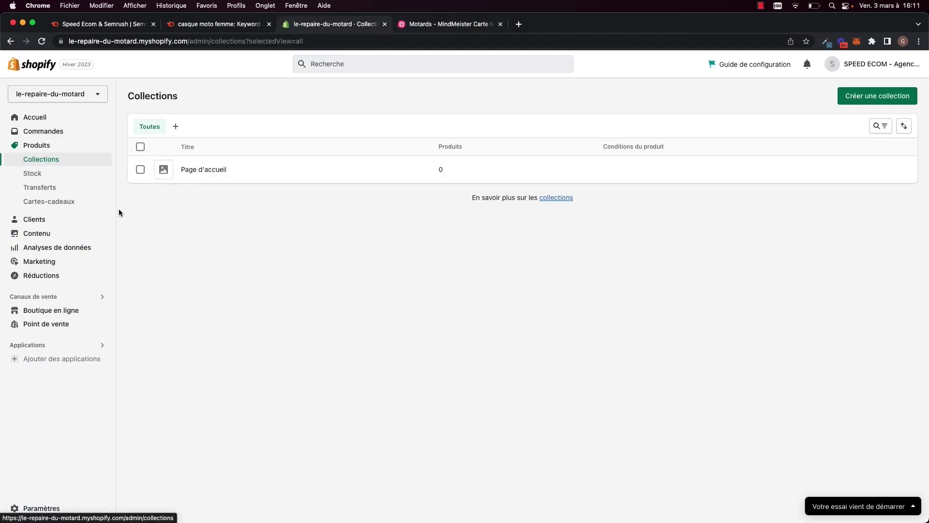
click(471, 25)
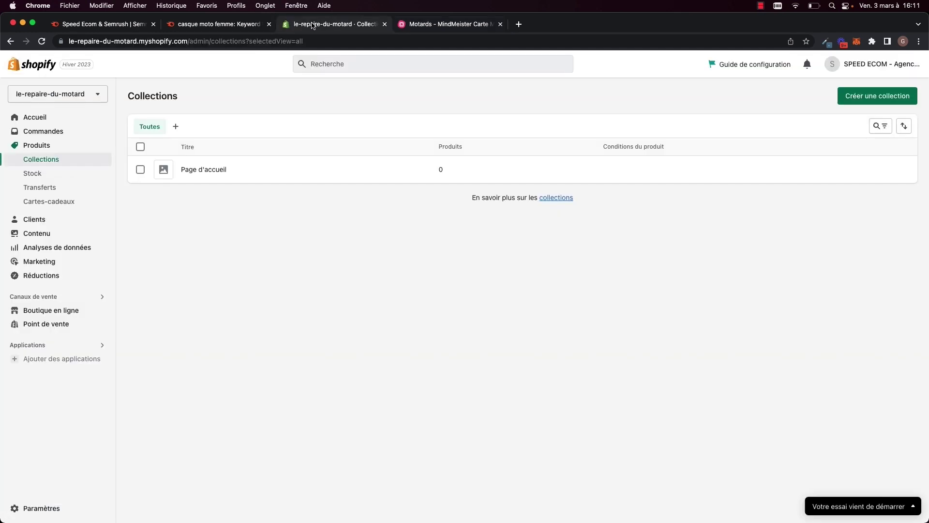
click(311, 25)
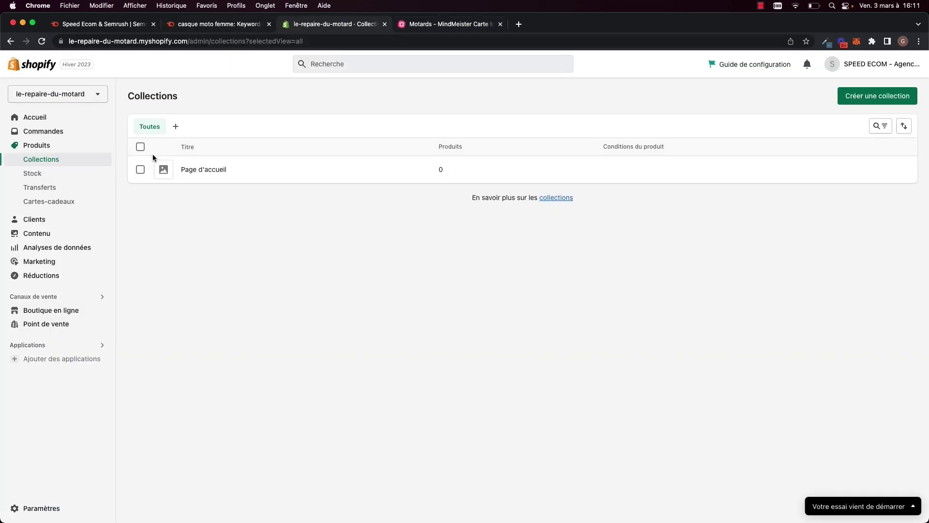
Step: View the store's stock, gift cards and customers pages
click(37, 175)
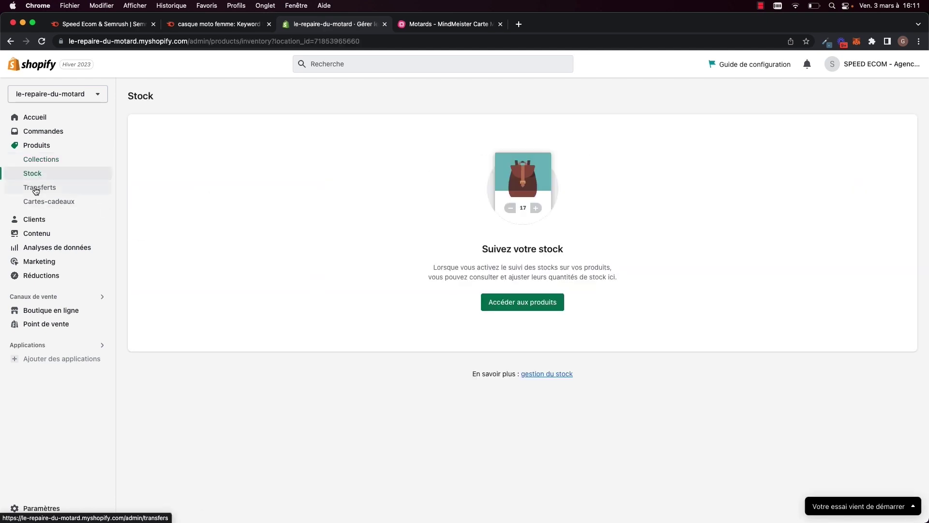
click(56, 203)
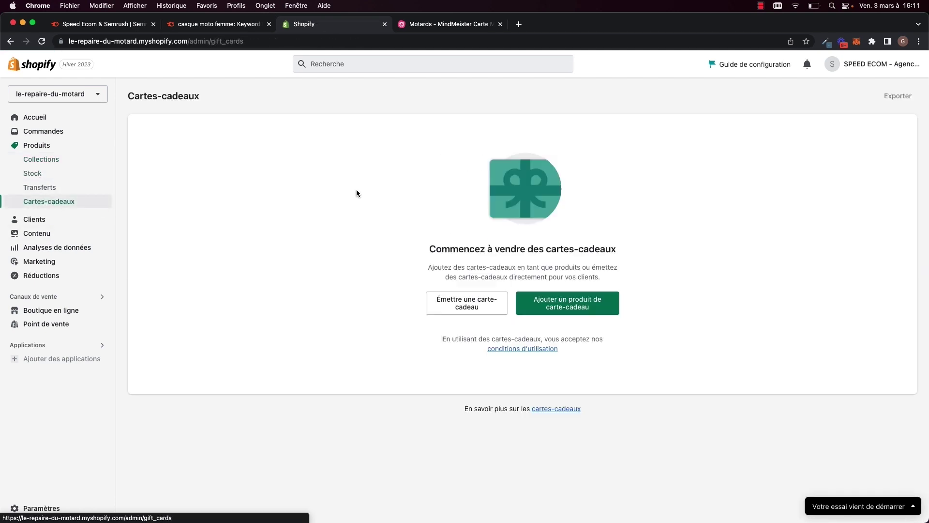
click(22, 222)
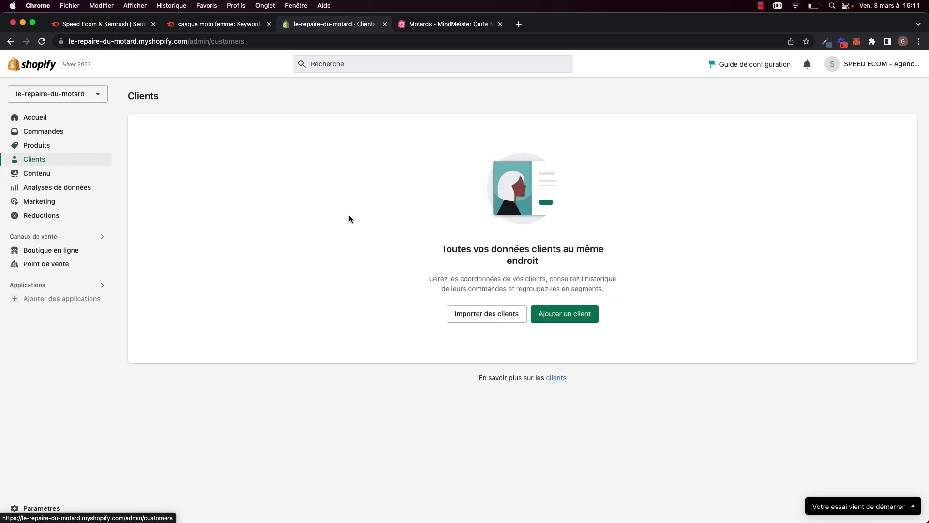
Step: View the metaobjects and files under the store's content, plus the analytics dashboard
click(30, 175)
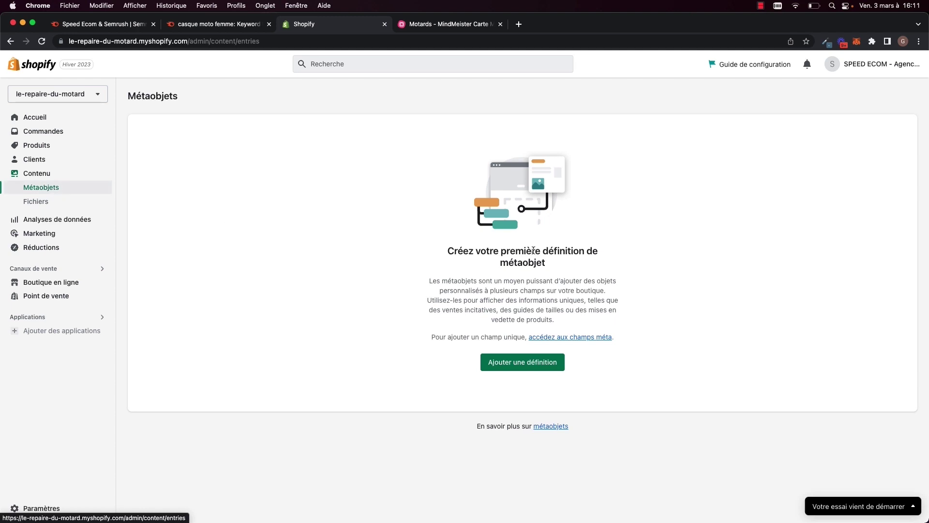
click(39, 206)
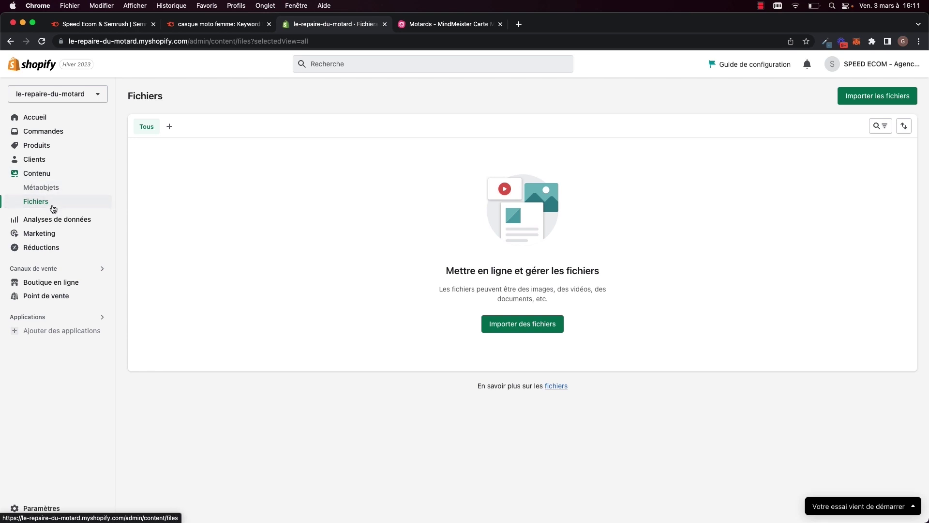
click(57, 218)
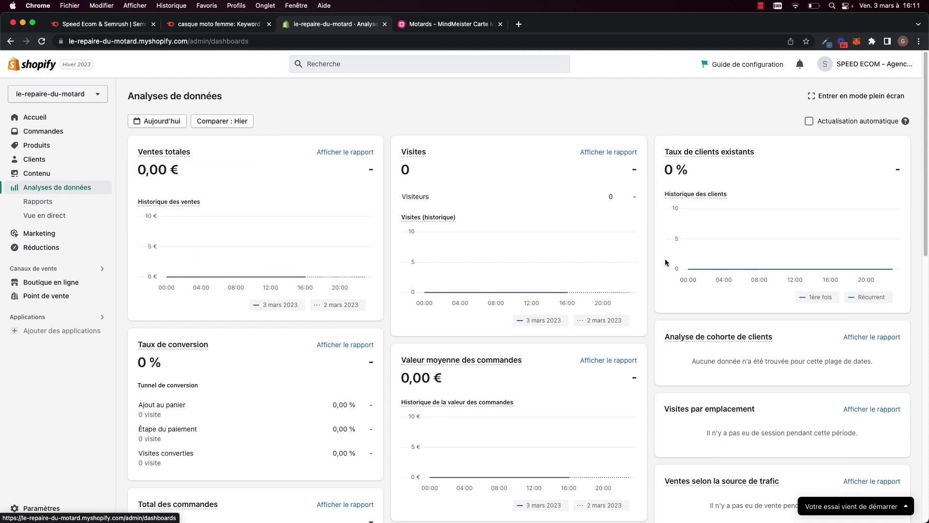
mouse_move(682, 159)
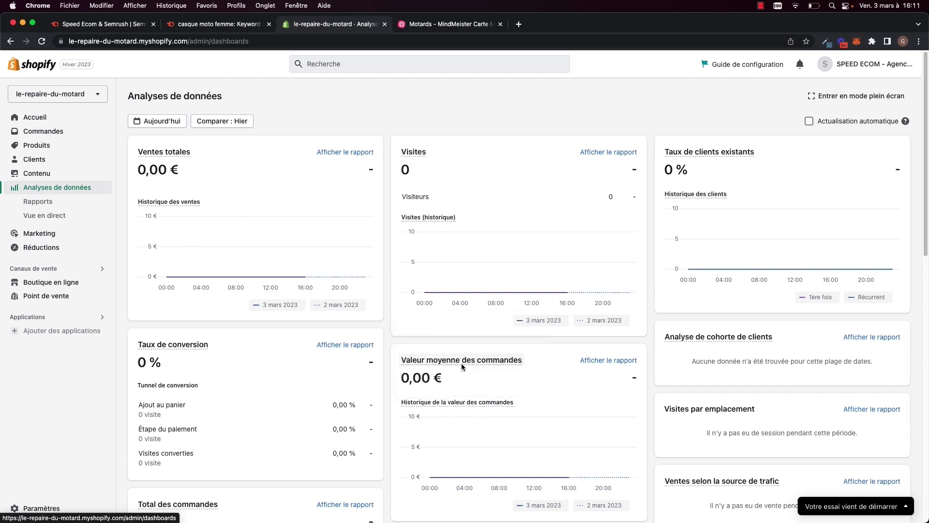
Step: Examine the sales, visits, conversion and order cards on the analytics dashboard
scroll(439, 342, down, 1)
mouse_move(440, 341)
scroll(521, 351, down, 10)
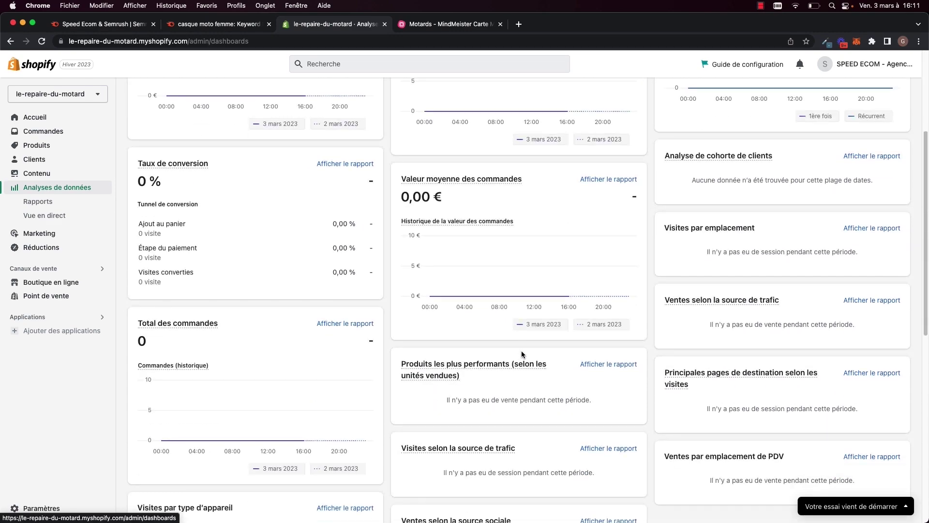
scroll(420, 397, up, 10)
scroll(411, 398, down, 9)
scroll(381, 401, down, 4)
scroll(381, 402, up, 15)
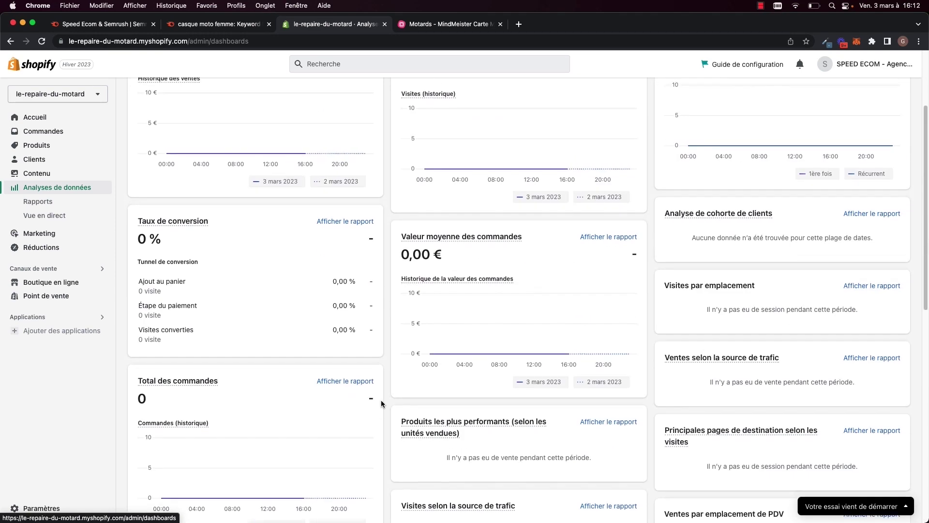
Step: View the analytics reports and live view, plus the marketing overview and campaigns
click(50, 203)
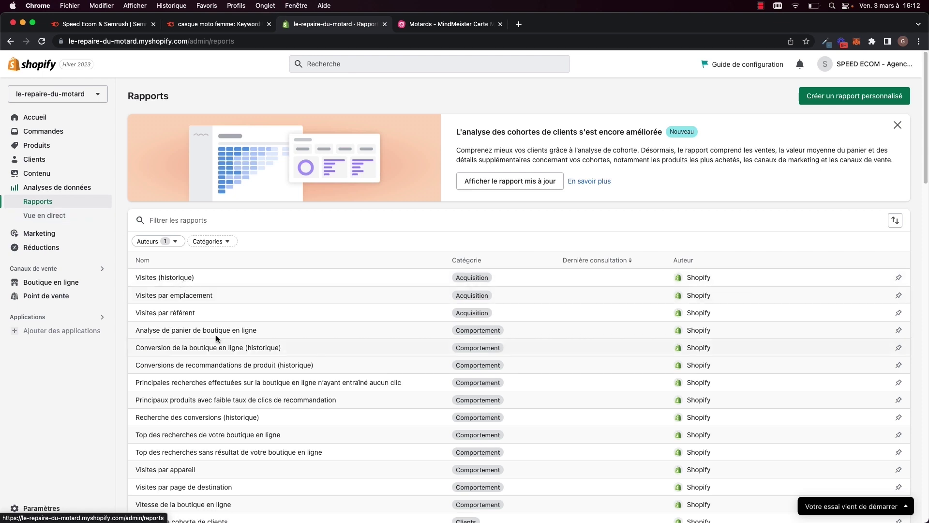
click(41, 218)
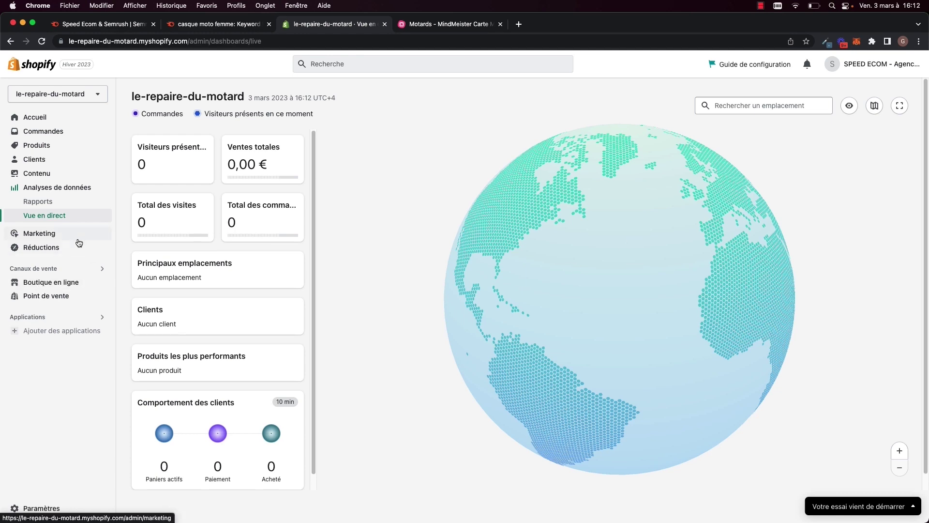
click(22, 234)
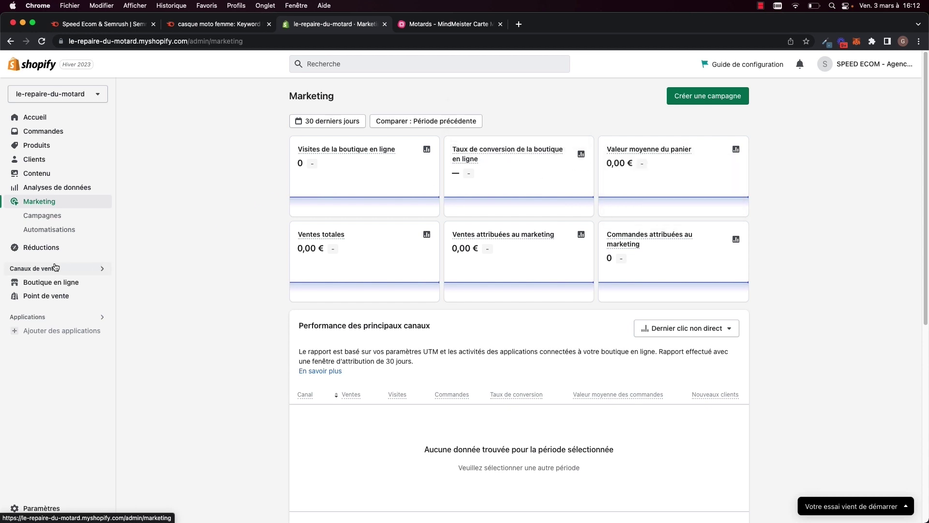
click(42, 215)
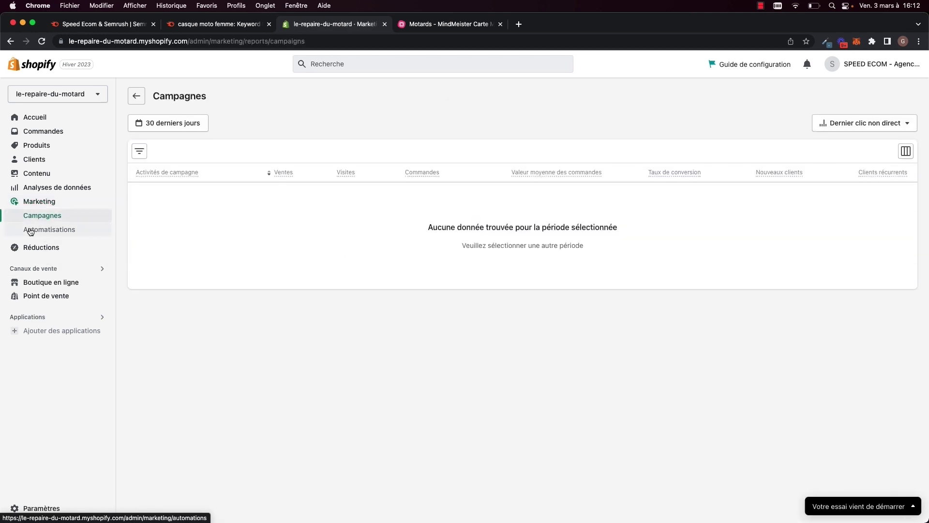
Step: View the discounts page and the discount types offered for a new discount, then close the selection
click(41, 248)
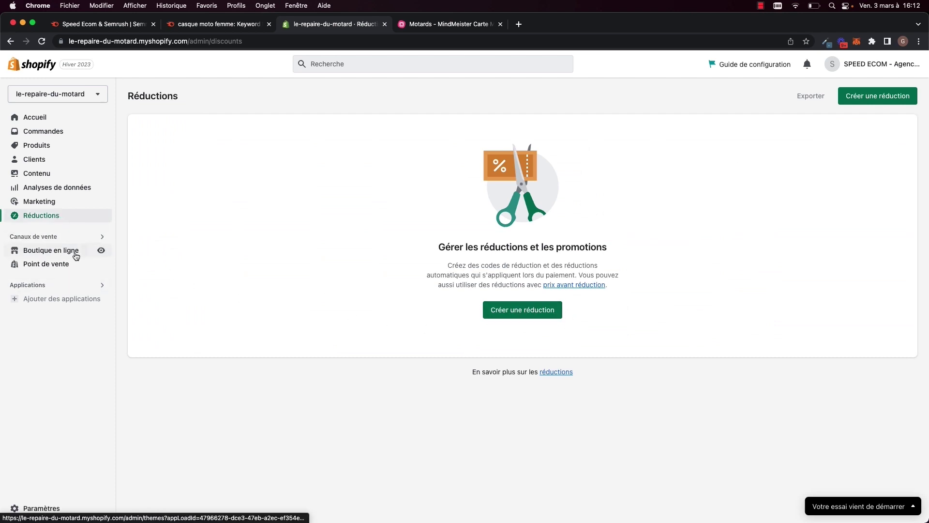
click(532, 310)
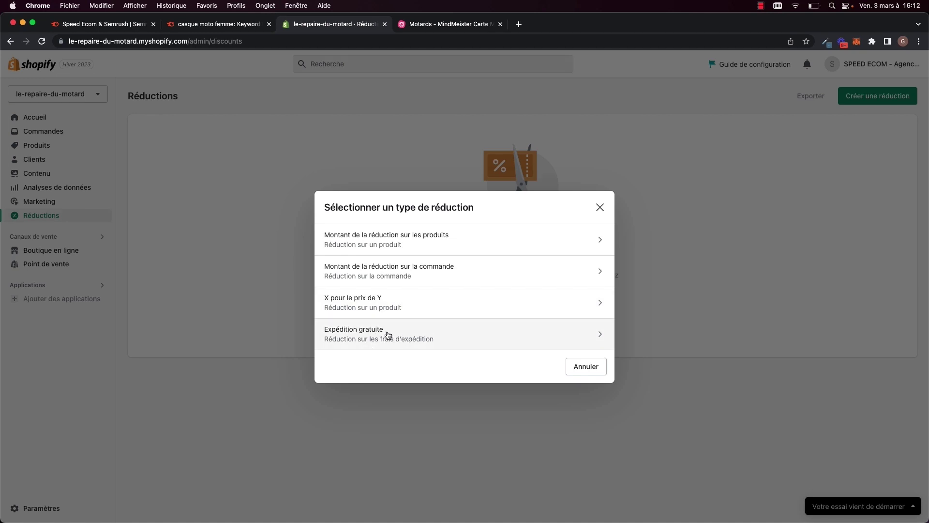
click(600, 208)
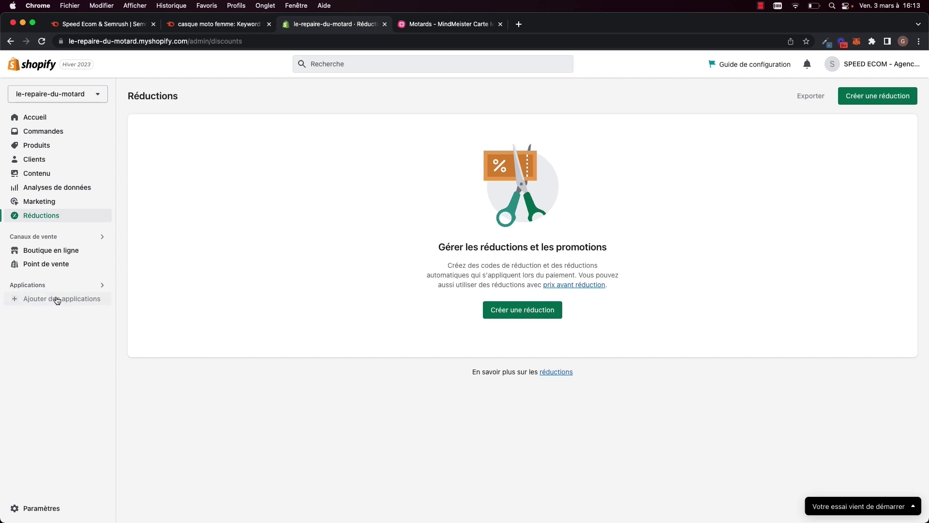
Step: Examine the online store's themes page, including the current Dawn theme, the theme library and the popular free themes
click(42, 251)
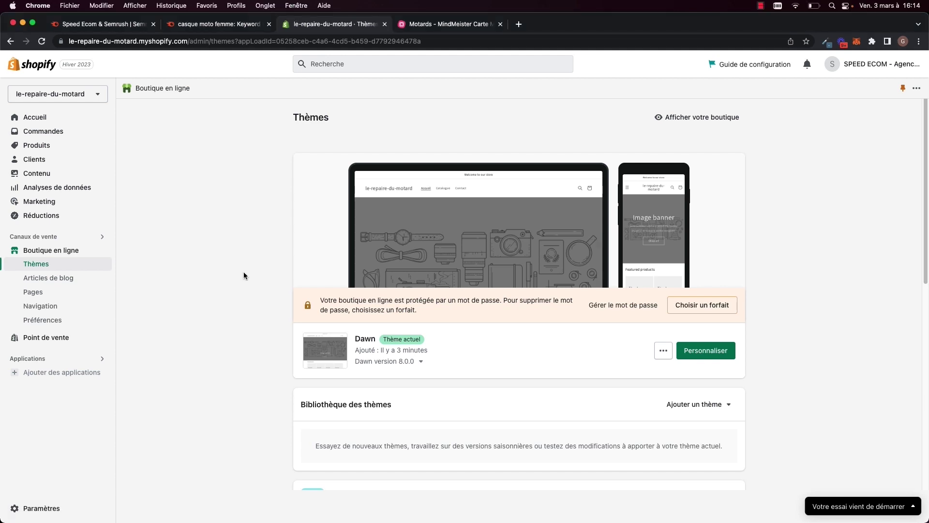
scroll(576, 373, down, 3)
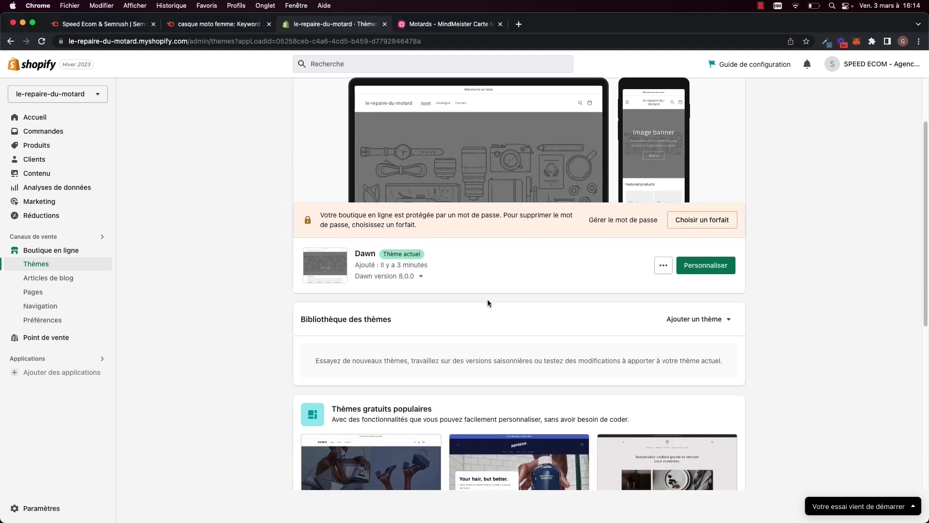
scroll(463, 236, up, 3)
scroll(421, 341, down, 5)
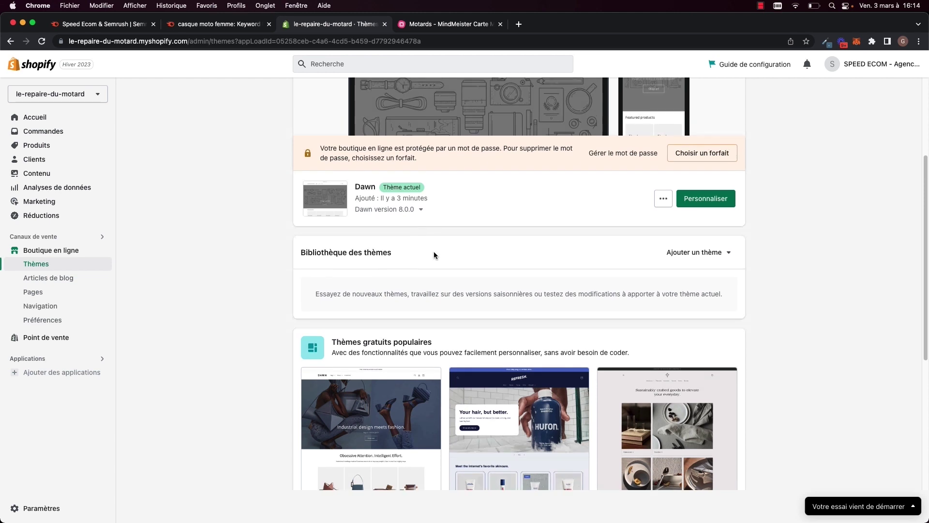
scroll(423, 230, up, 3)
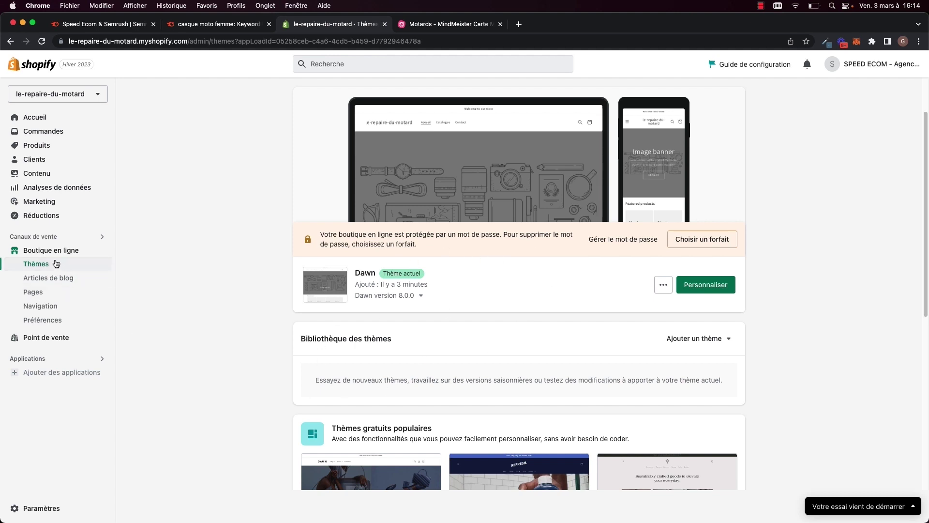
scroll(557, 290, up, 2)
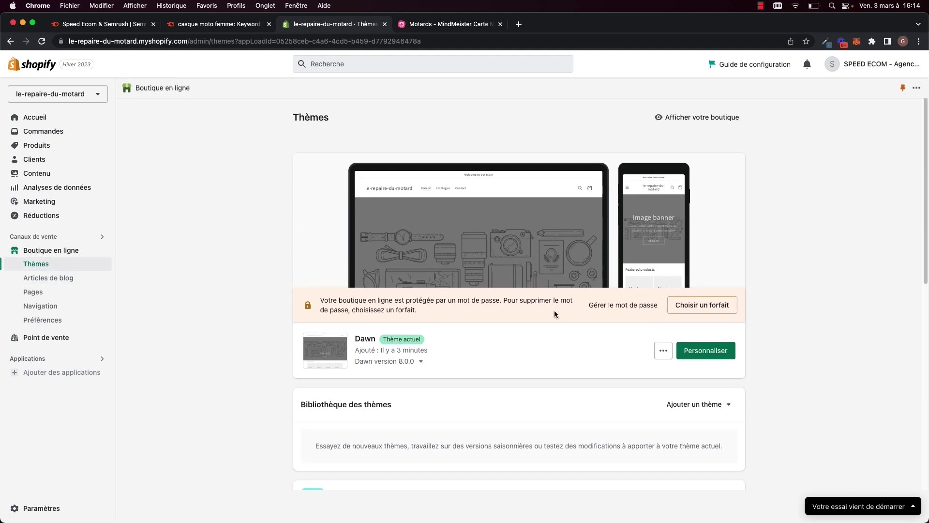
scroll(501, 286, down, 5)
scroll(486, 286, up, 4)
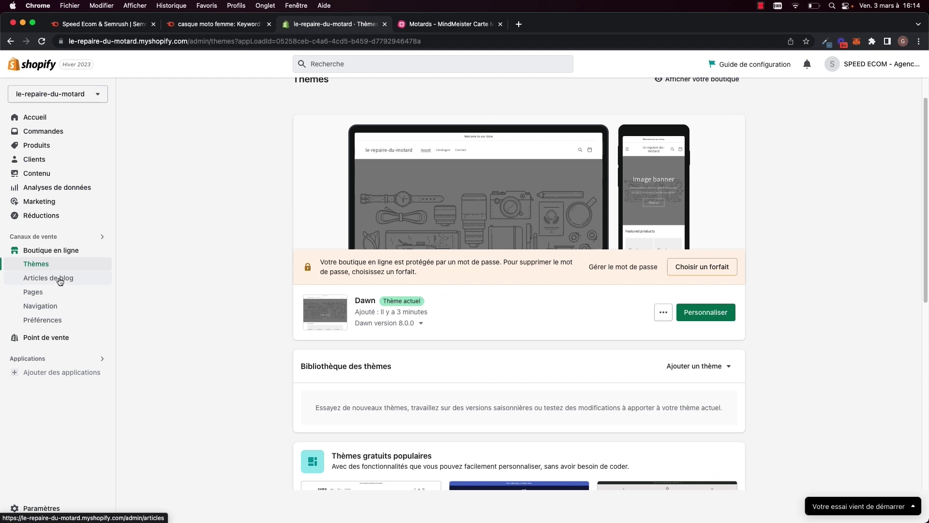
Step: View the online store's blog posts, pages and navigation sections
click(57, 277)
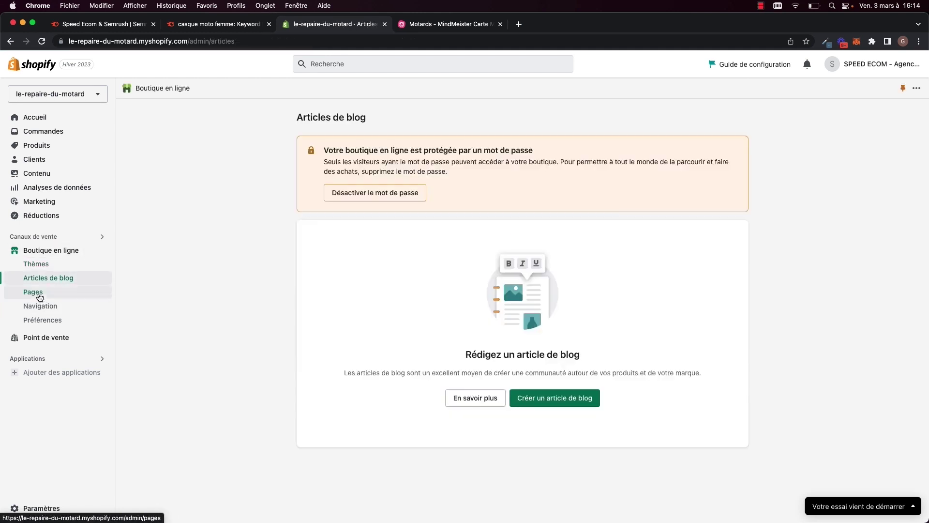
click(38, 294)
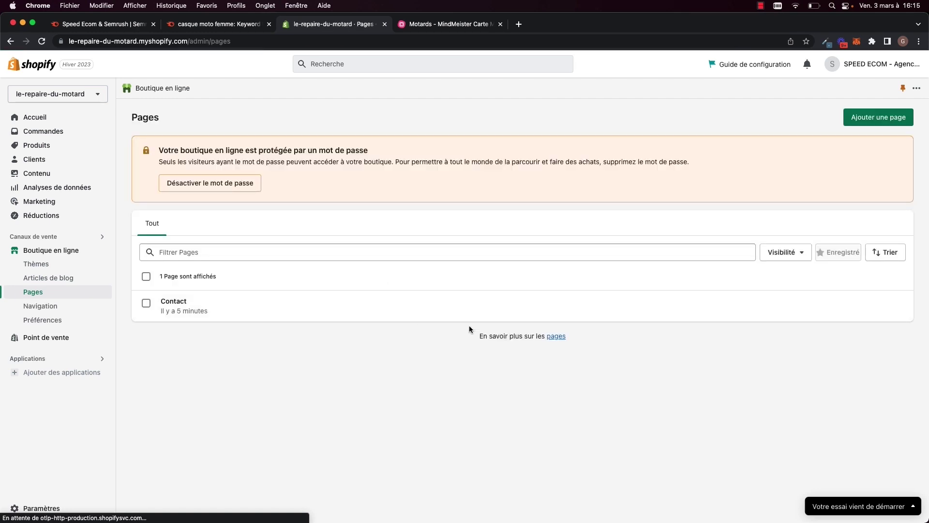
click(45, 306)
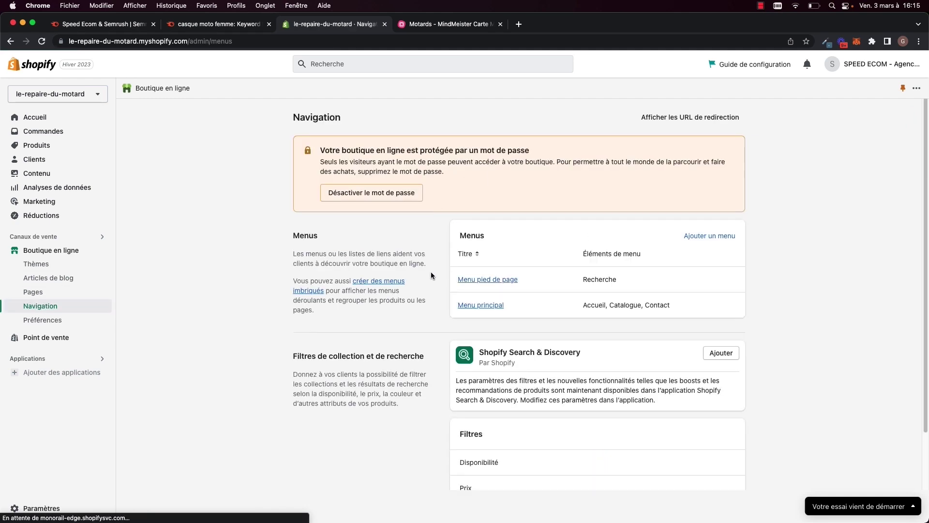
Step: Open the main menu's items, check the Motards mind map for the category structure, and return to the Shopify menu
click(481, 305)
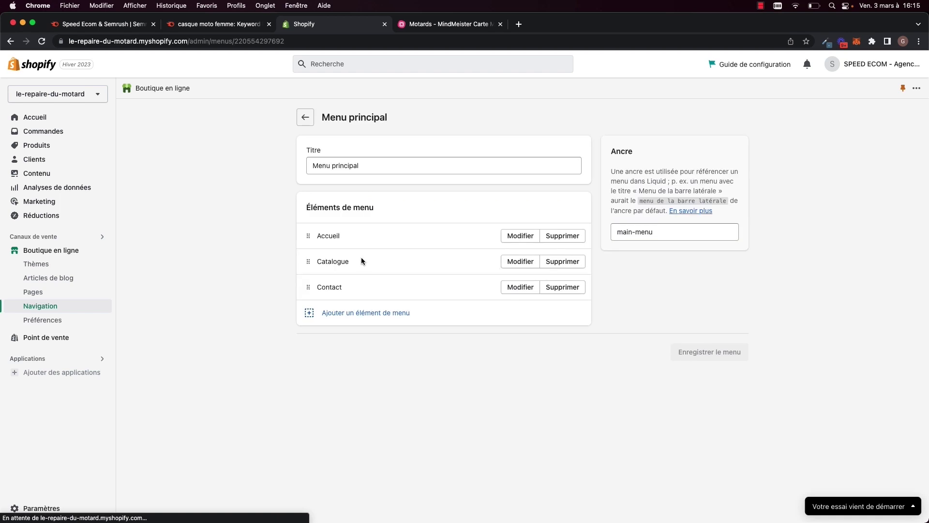
click(410, 26)
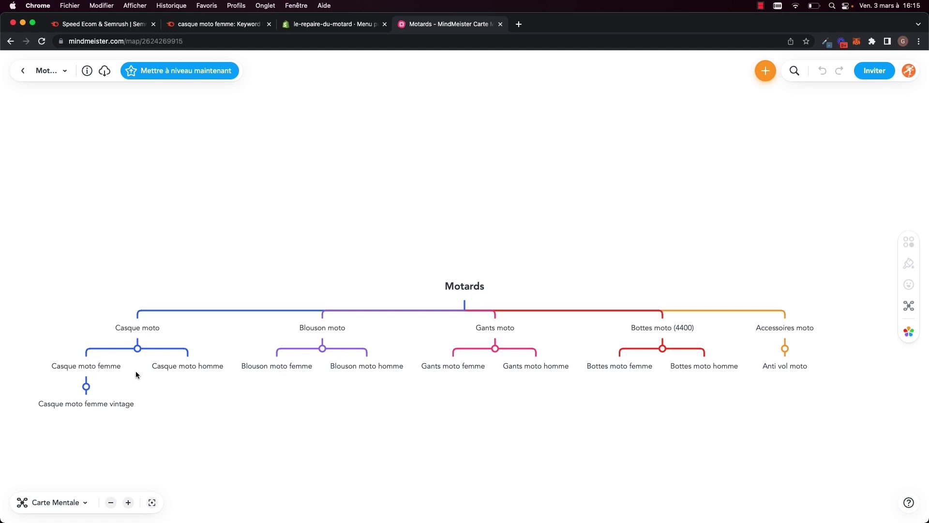
click(333, 24)
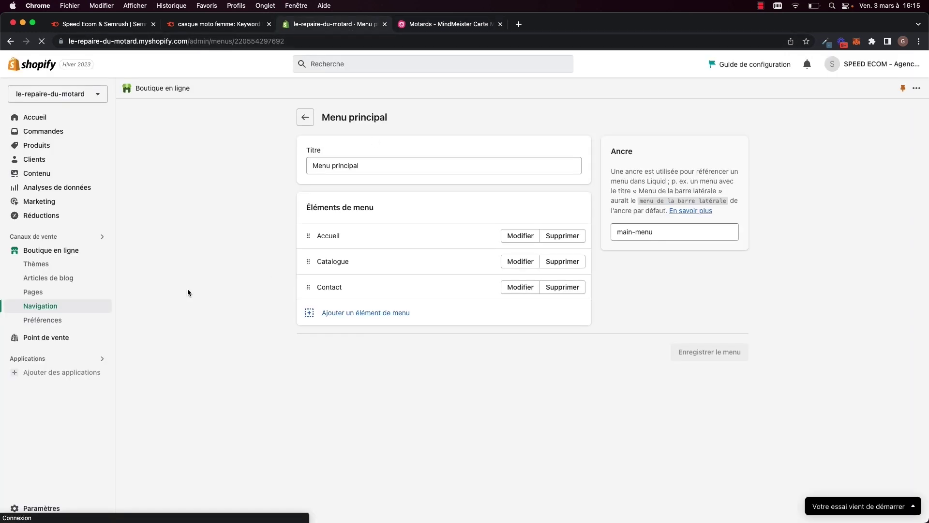
Step: Examine the online store preferences, from the home page title and meta description to customer privacy, password protection and spam protection
click(50, 320)
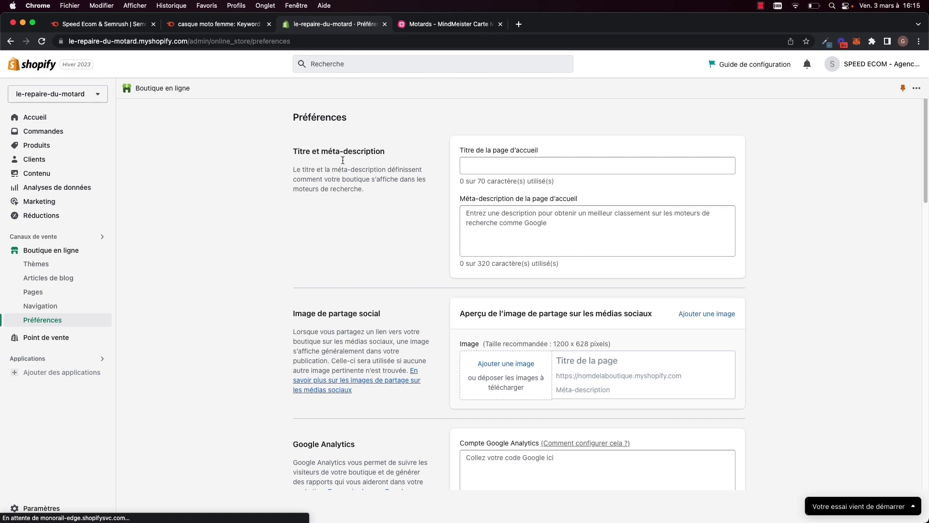
scroll(343, 160, down, 10)
scroll(363, 248, up, 5)
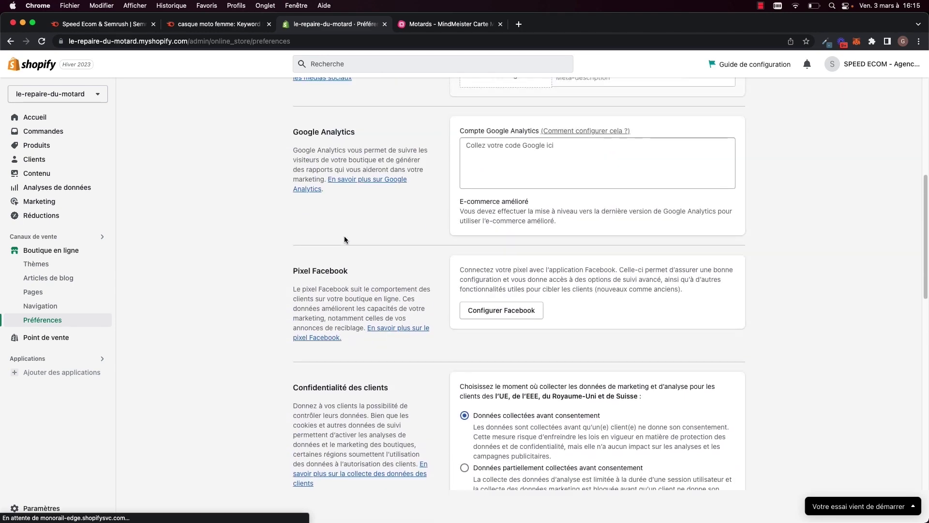
scroll(344, 238, up, 2)
scroll(341, 219, down, 10)
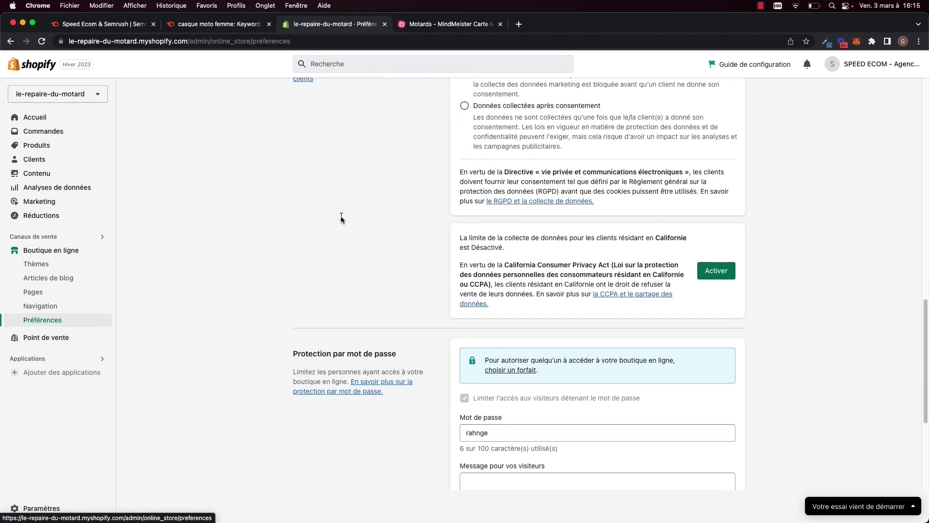
scroll(320, 241, up, 6)
scroll(320, 242, up, 2)
scroll(320, 242, down, 2)
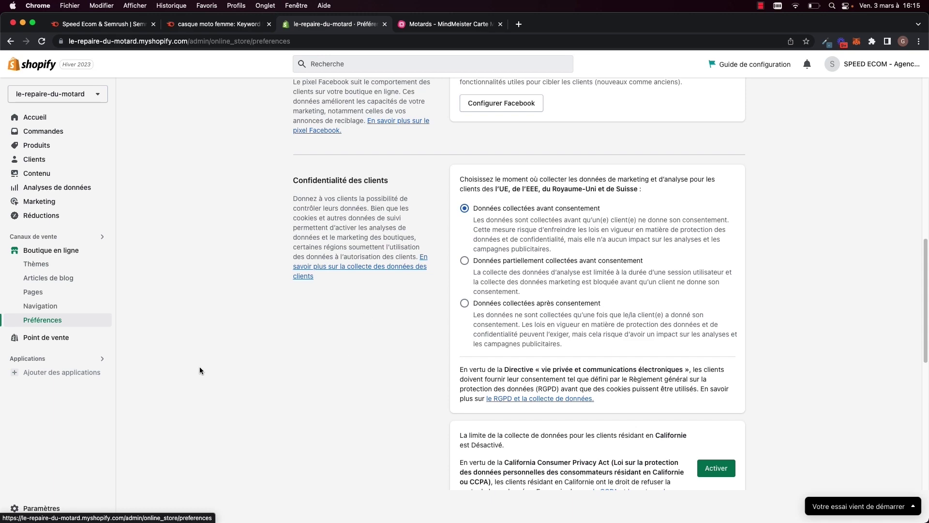
scroll(529, 365, down, 3)
scroll(529, 365, down, 10)
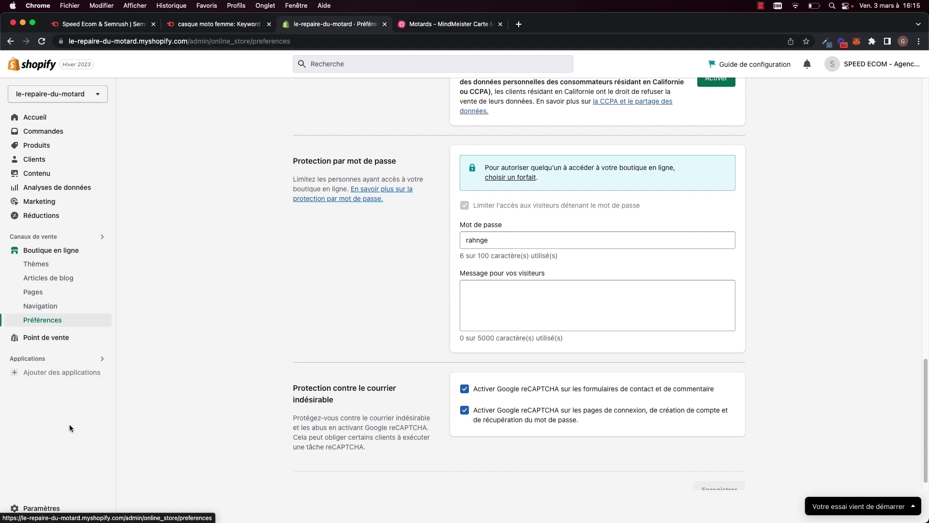
Step: Open the store information settings and show the profile's contact and sender e-mail fields in edit mode
click(51, 510)
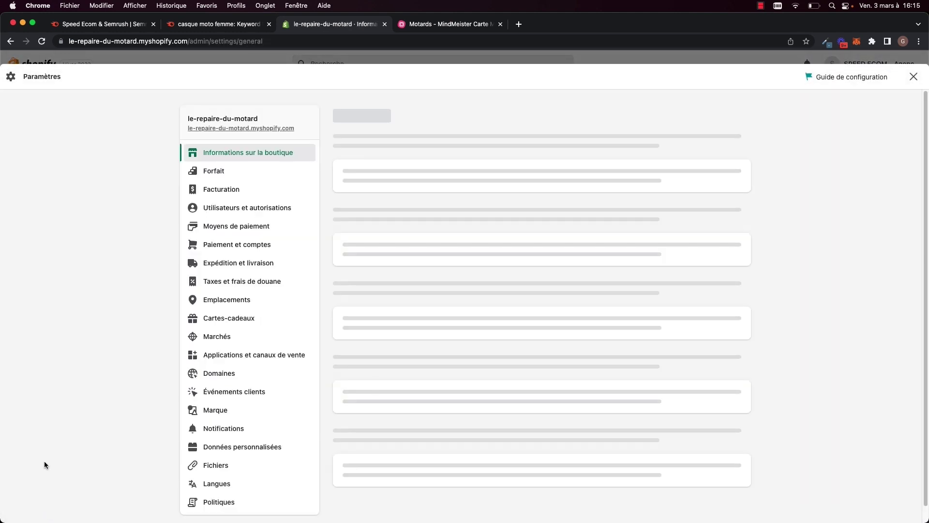
click(233, 156)
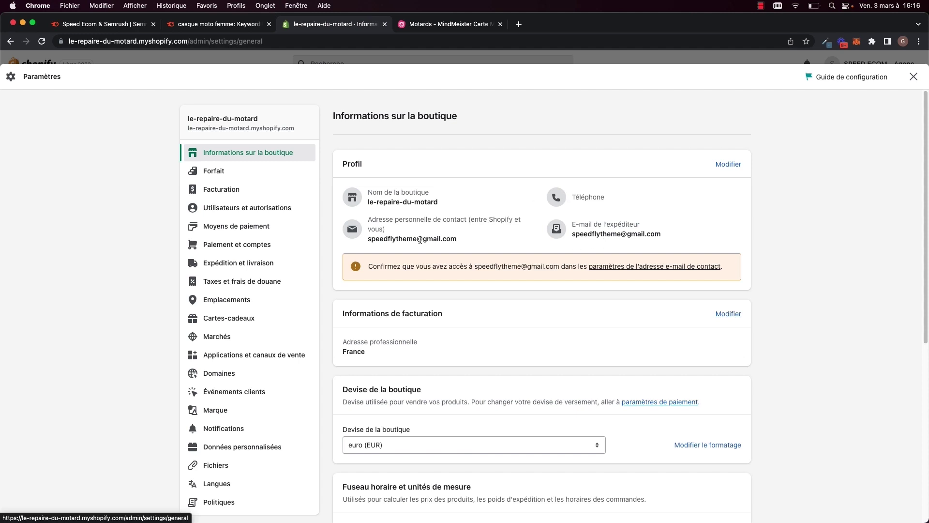
click(729, 165)
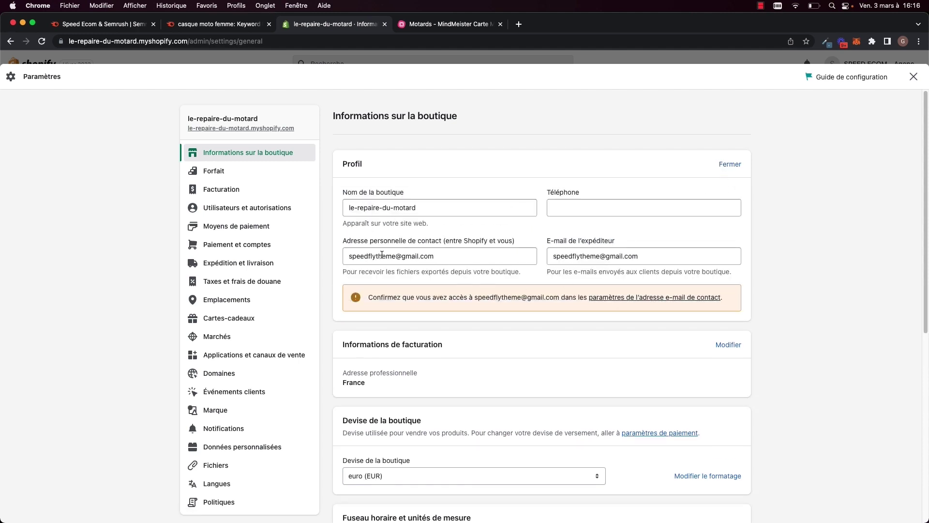
drag(447, 259, 334, 262)
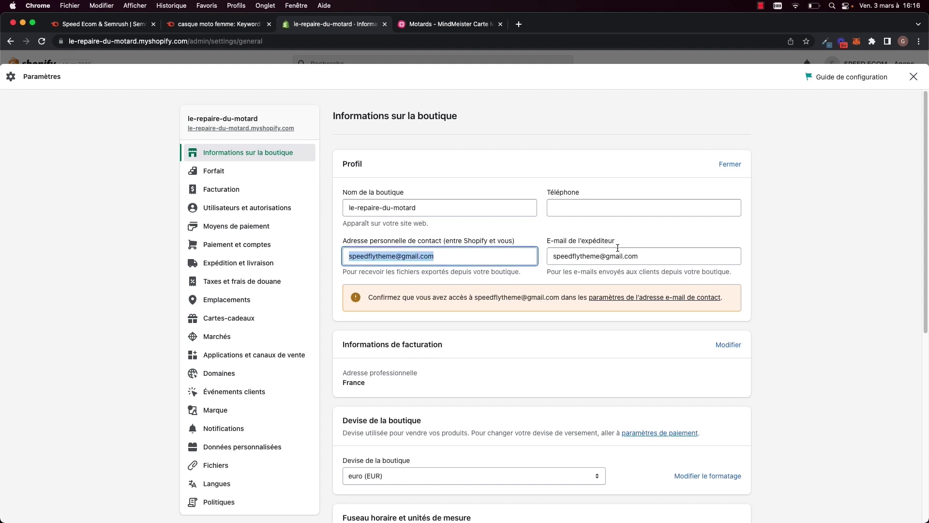
drag(642, 255, 548, 258)
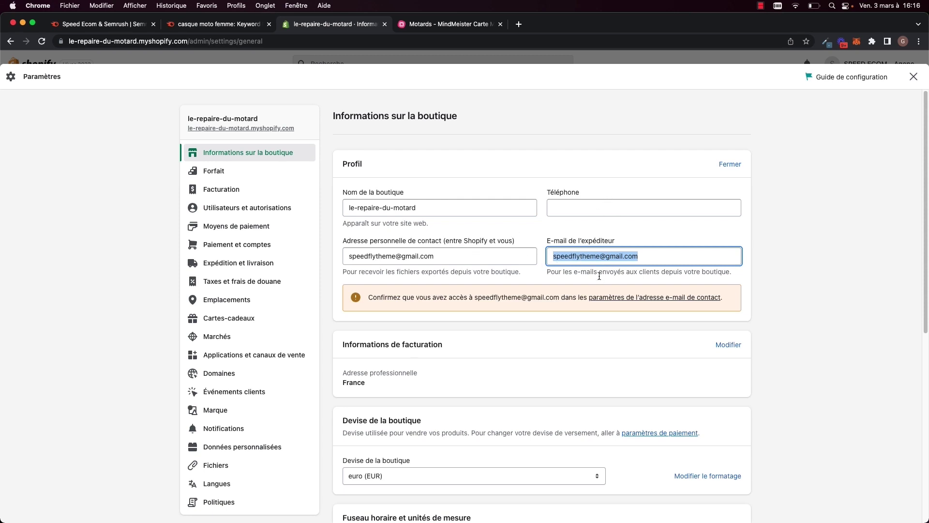
Step: Open the billing information for editing and review its address fields and the store currency and time zone settings
scroll(581, 261, down, 4)
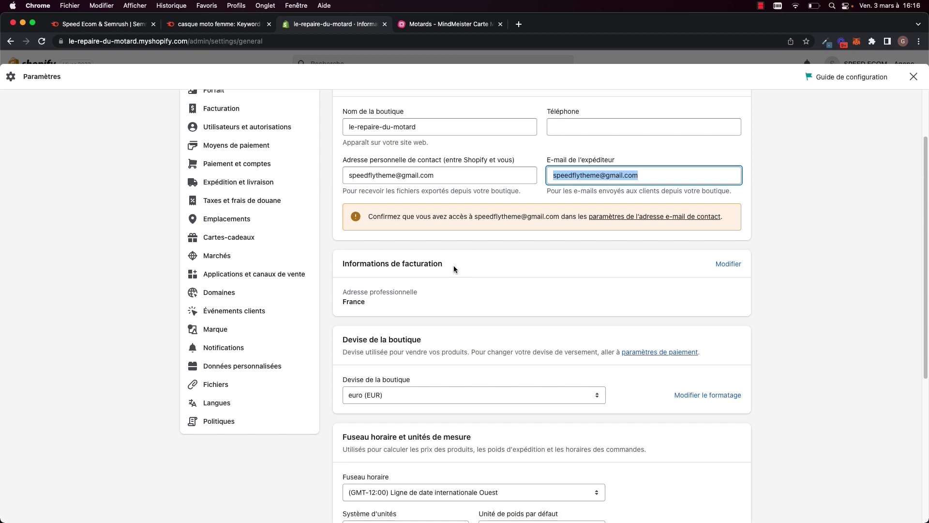
scroll(461, 261, down, 2)
click(728, 232)
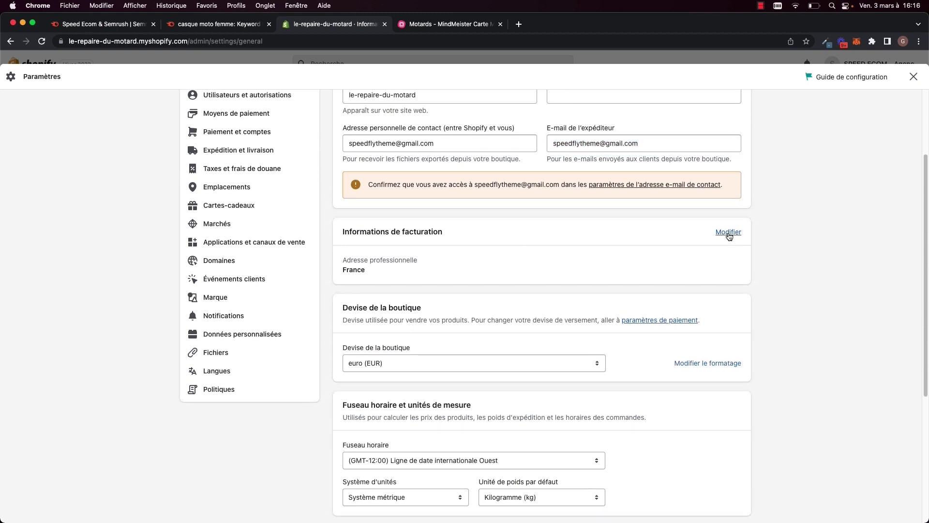
scroll(465, 323, down, 1)
scroll(471, 312, up, 3)
scroll(432, 239, down, 8)
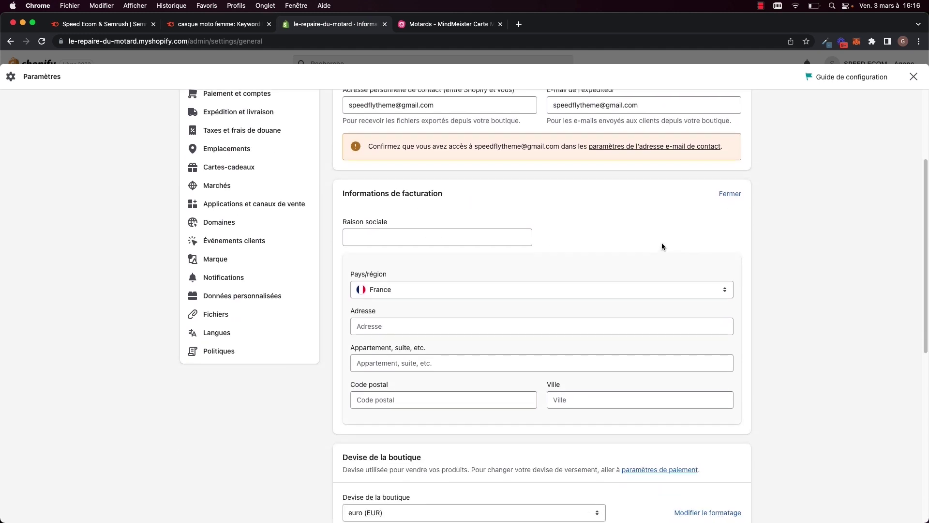
scroll(433, 315, down, 5)
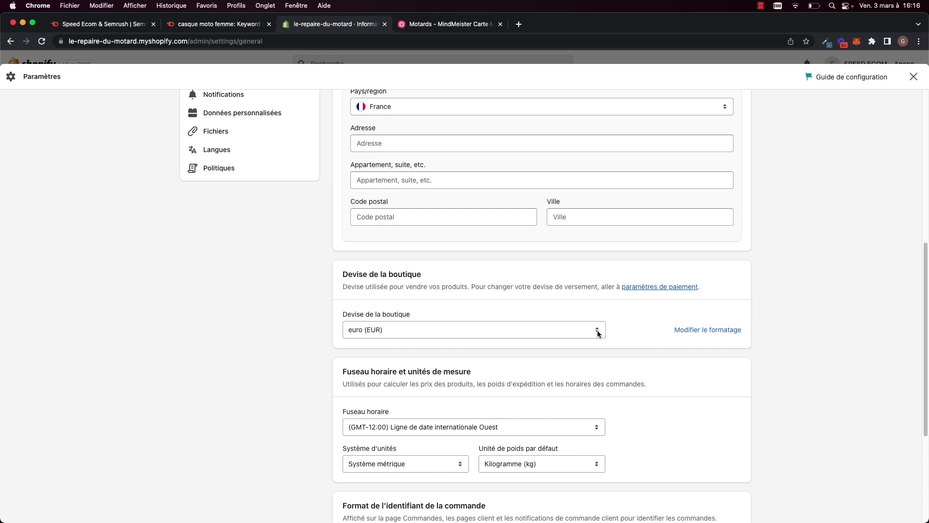
Step: Show the store currency's formatting options and examine the HTML and e-mail price formats with and without currency, plus the remaining store information
click(692, 334)
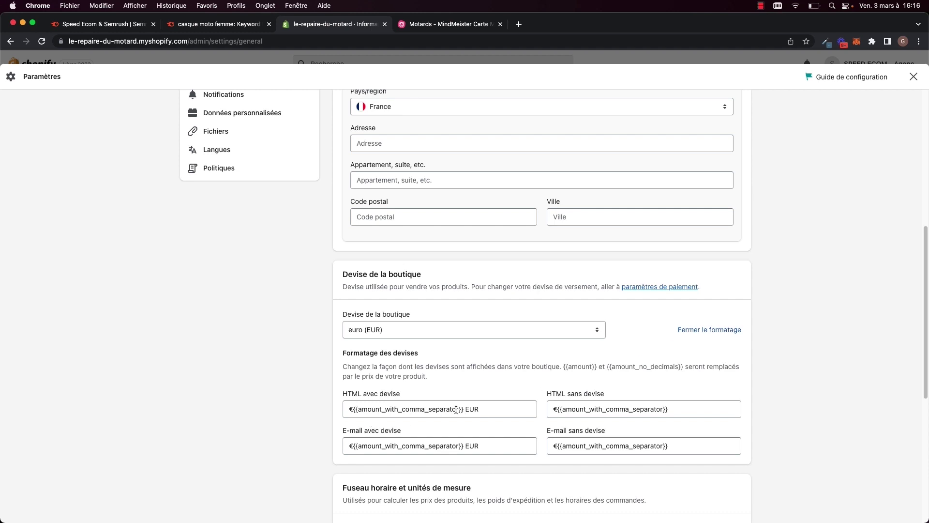
click(353, 411)
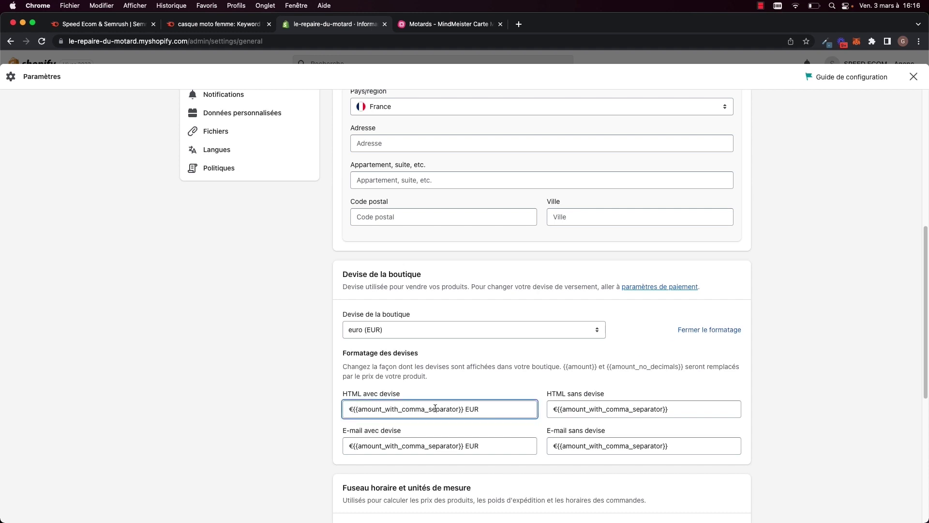
double_click(473, 409)
drag(351, 411, 349, 411)
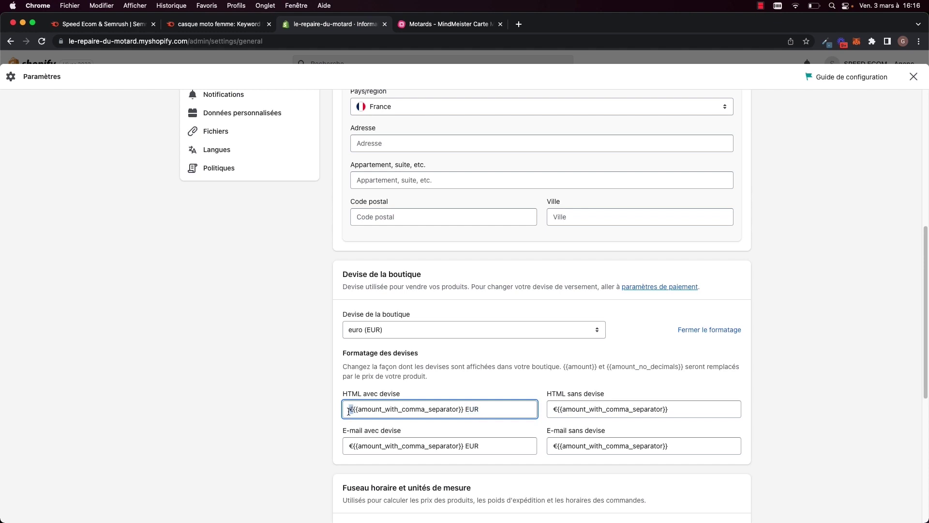
double_click(474, 409)
click(463, 410)
drag(499, 404, 355, 410)
click(521, 408)
drag(489, 413, 313, 413)
click(682, 411)
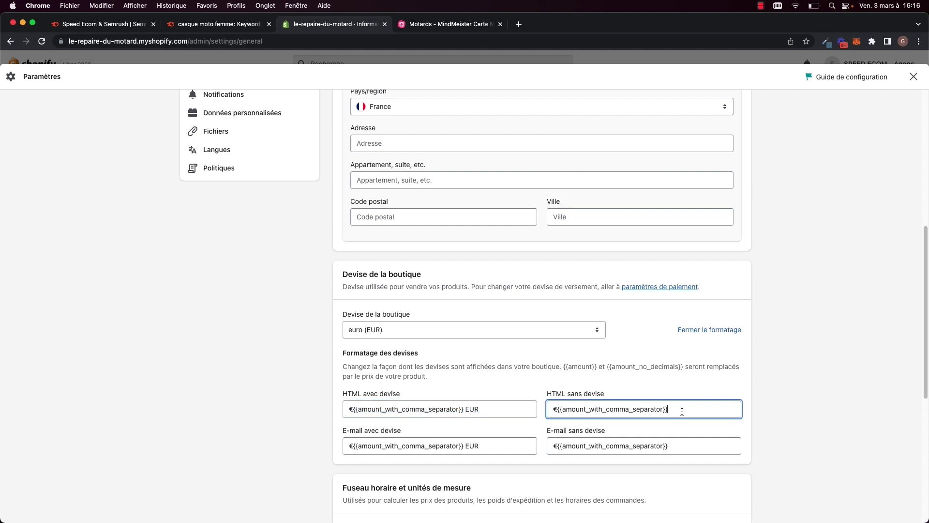
scroll(375, 326, down, 4)
scroll(374, 325, up, 2)
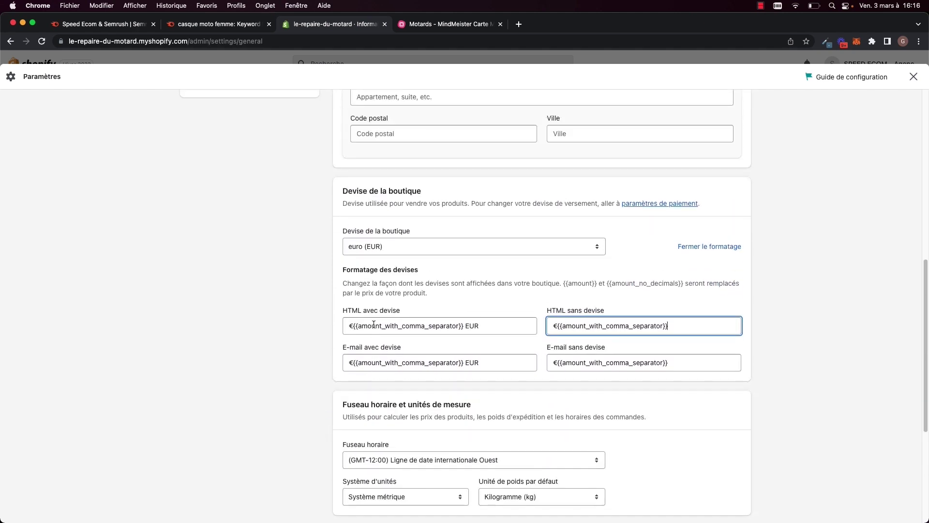
scroll(373, 324, down, 5)
scroll(431, 362, up, 8)
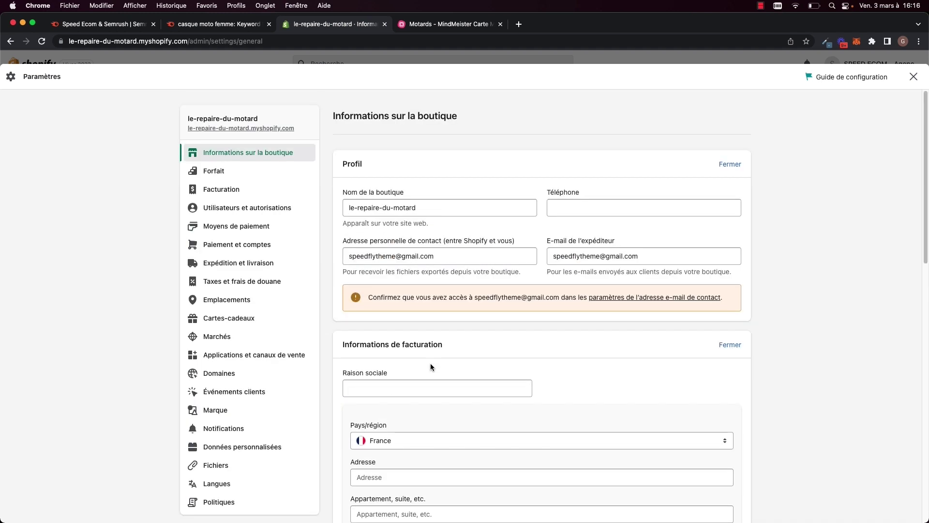
Step: Open the plan settings, compare the Basic, Shopify and Advanced plan prices, and return to the plan details without choosing one
click(217, 175)
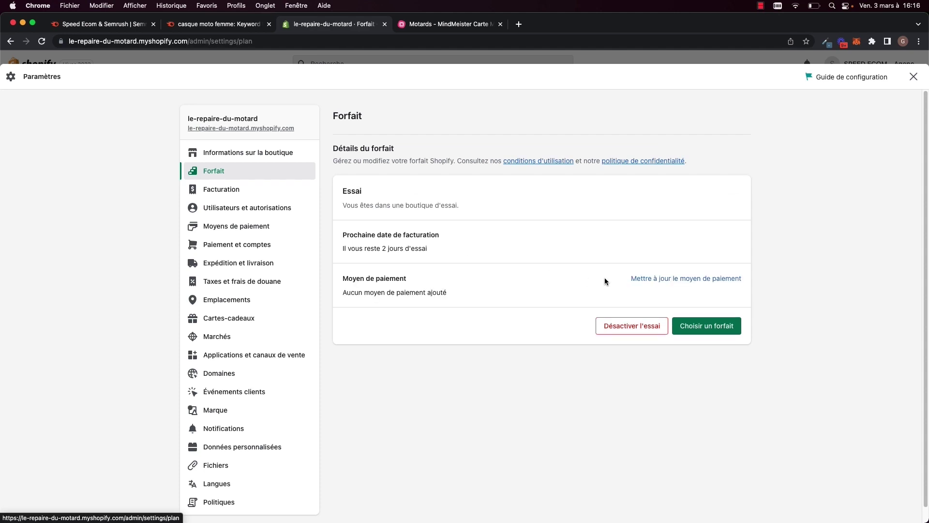
click(710, 326)
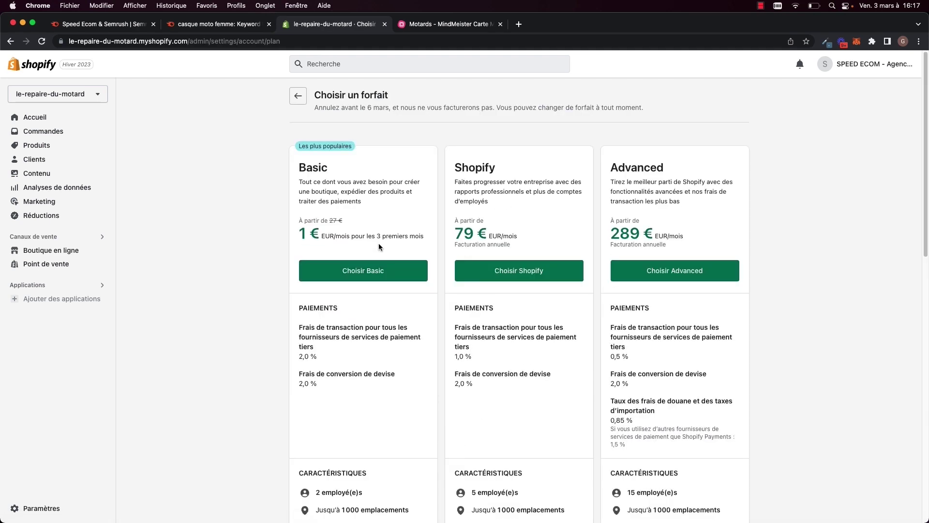
drag(529, 237, 455, 237)
click(536, 234)
drag(694, 239, 604, 239)
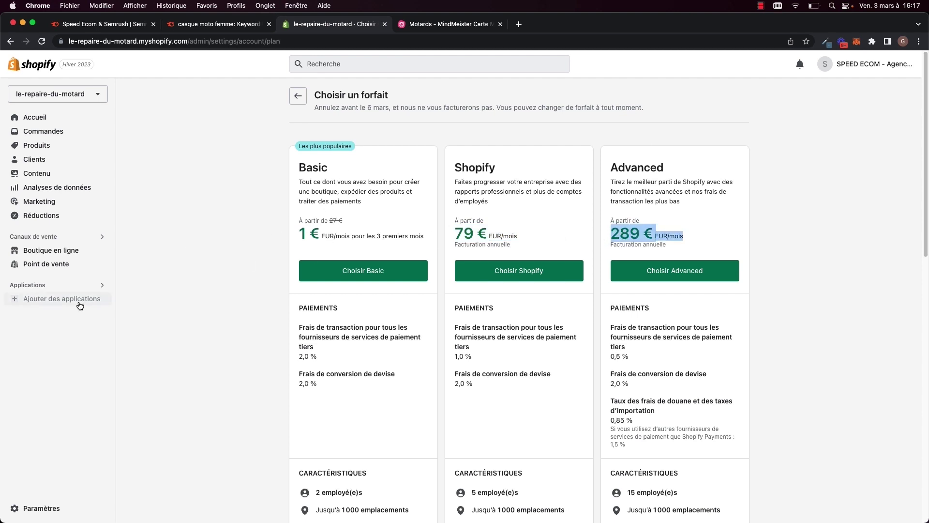
click(294, 102)
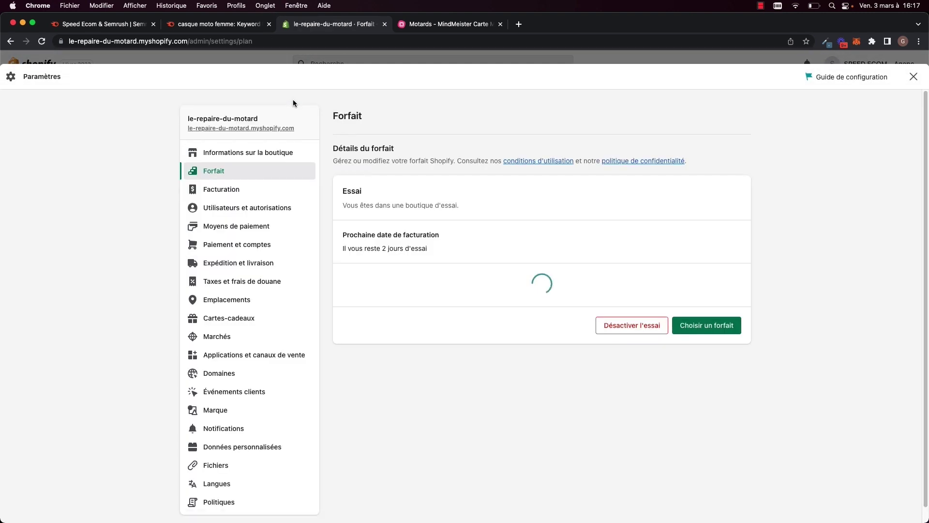
Step: Open the billing settings, view the form for adding a payment method, and close it without entering anything
click(230, 190)
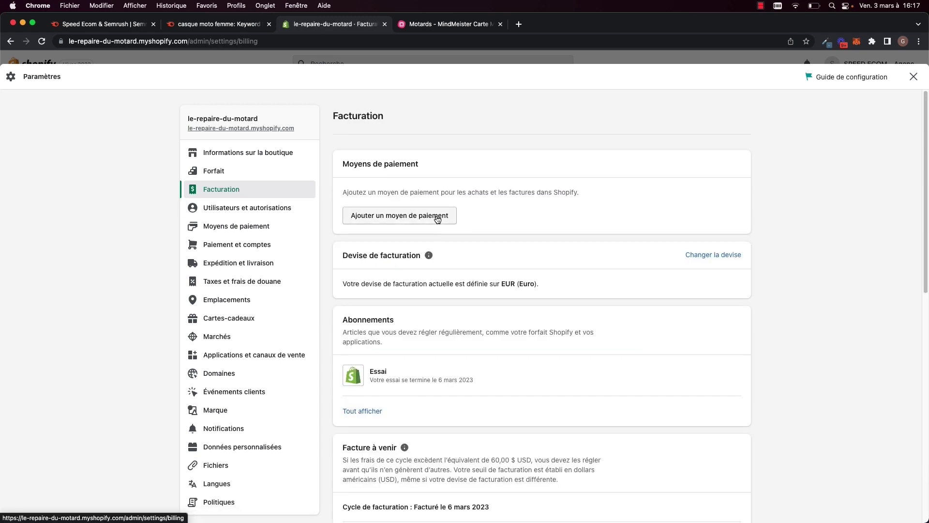
click(420, 217)
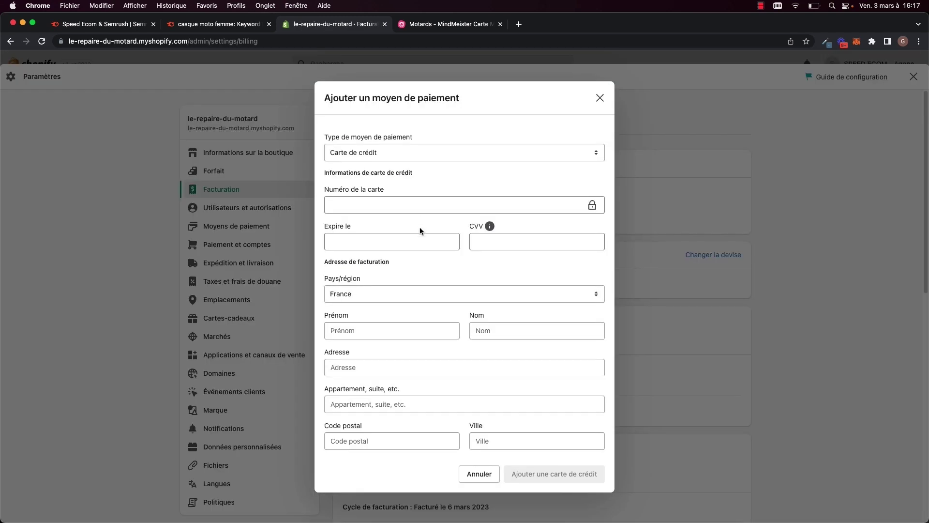
click(600, 98)
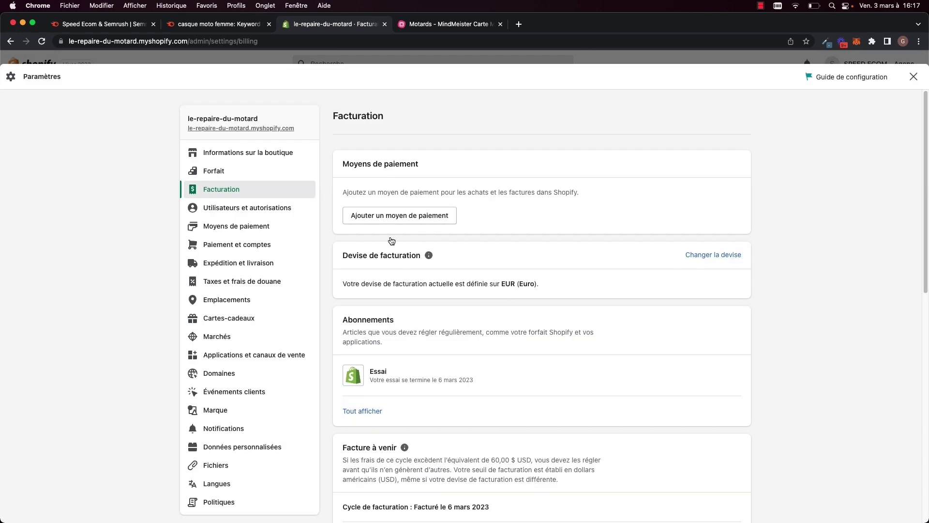
Step: Review the users and permissions settings, including the store owner, employees, collaborators and login services sections
click(239, 209)
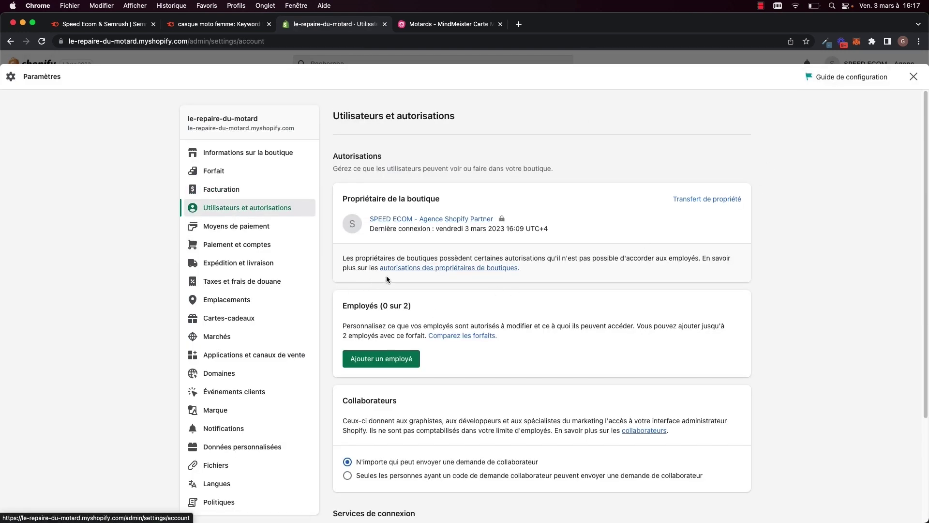
scroll(386, 278, down, 5)
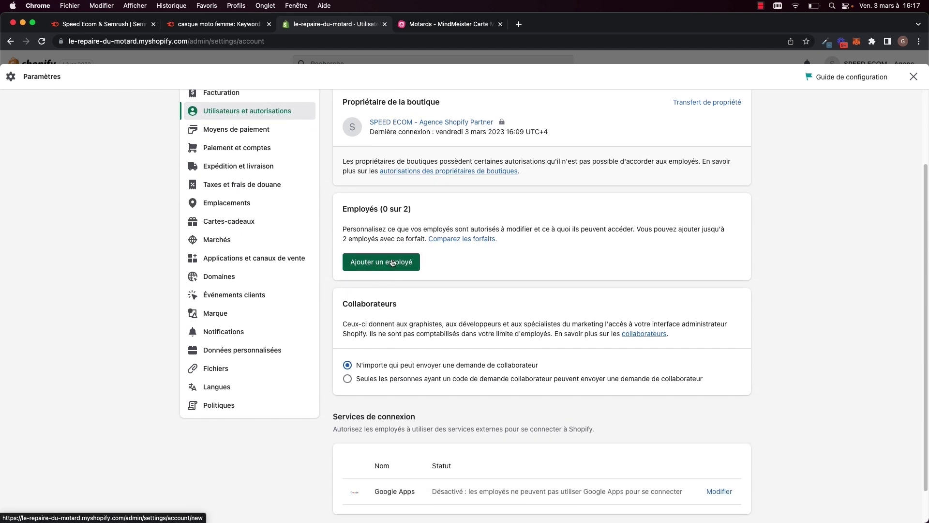
scroll(406, 317, up, 1)
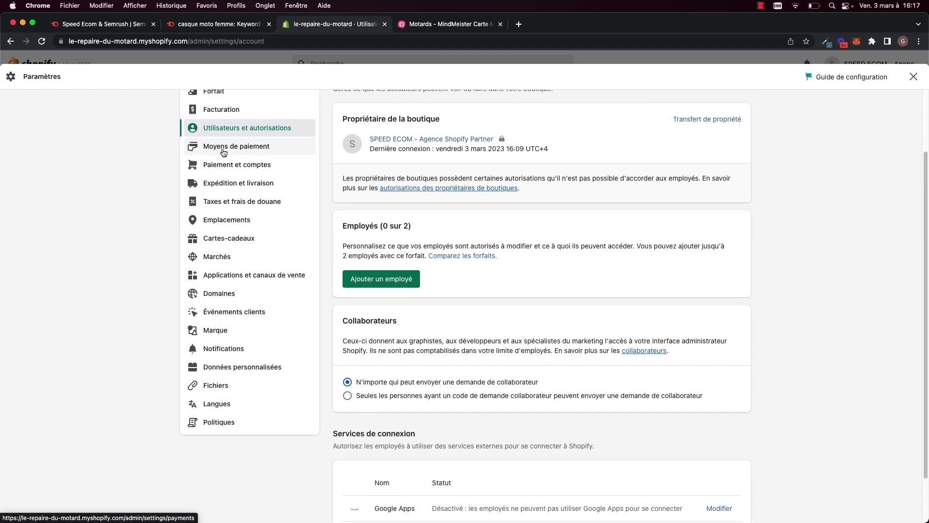
Step: Review the payment methods settings, from Shopify Payments, PayPal and Amazon Pay to additional and manual payment methods
click(243, 147)
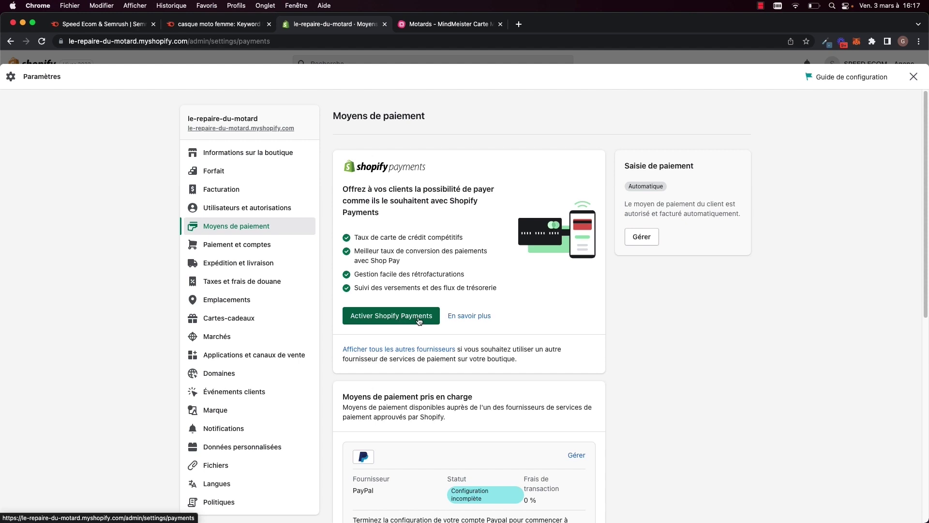
scroll(419, 321, down, 8)
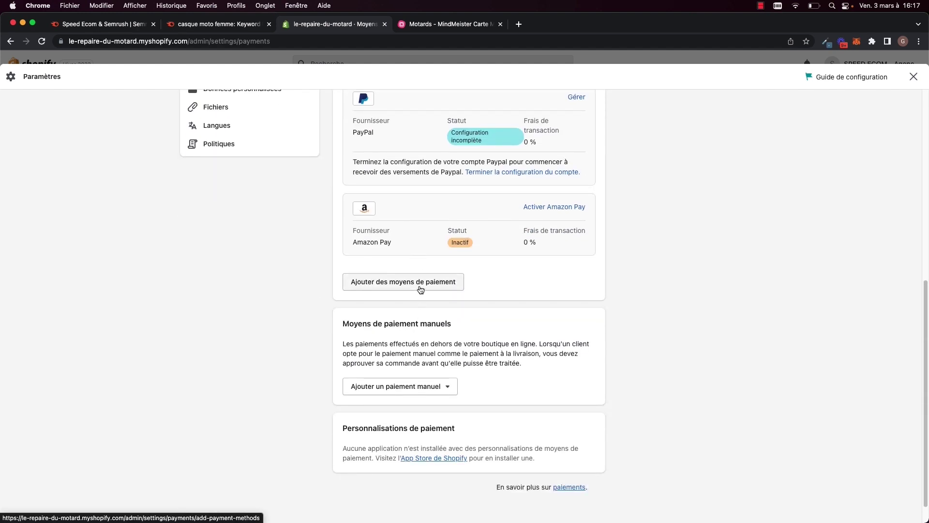
scroll(421, 289, up, 2)
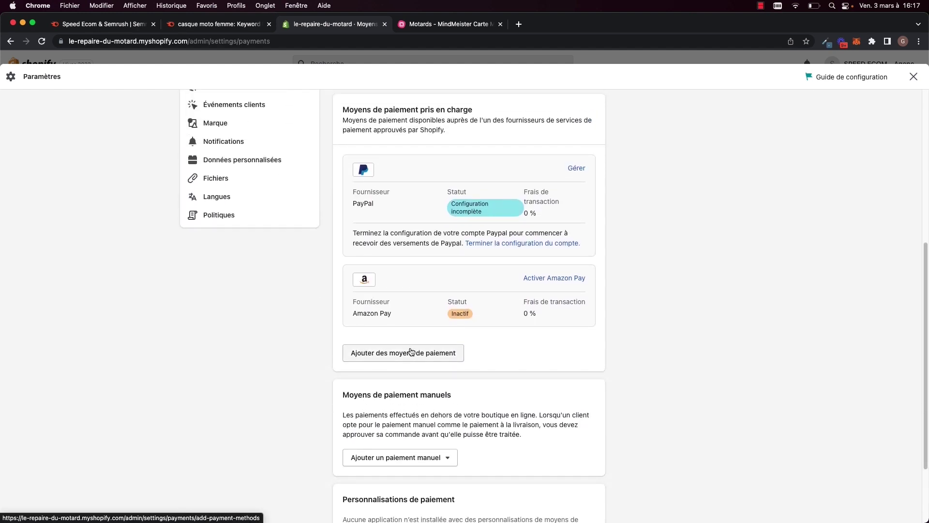
scroll(416, 359, down, 2)
scroll(378, 319, up, 6)
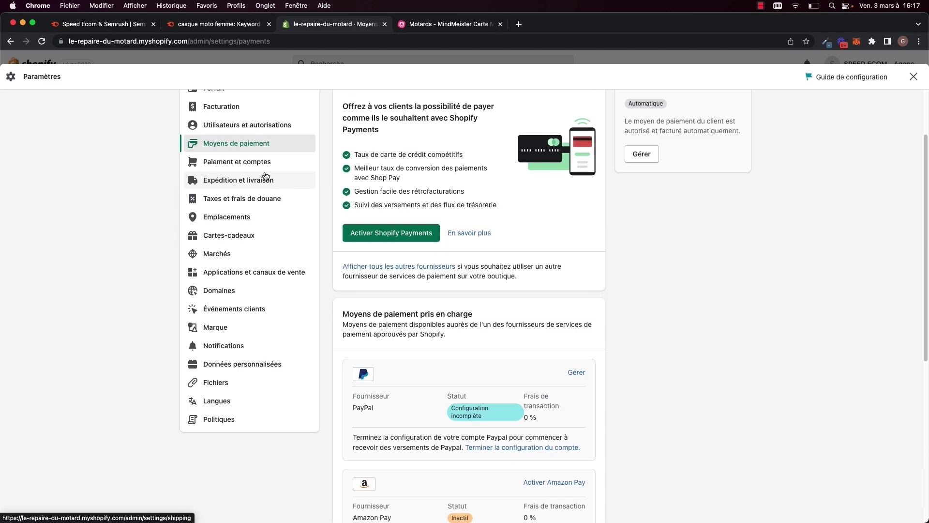
Step: Examine the checkout settings for customer contact method, customer information, tips and order processing
click(231, 163)
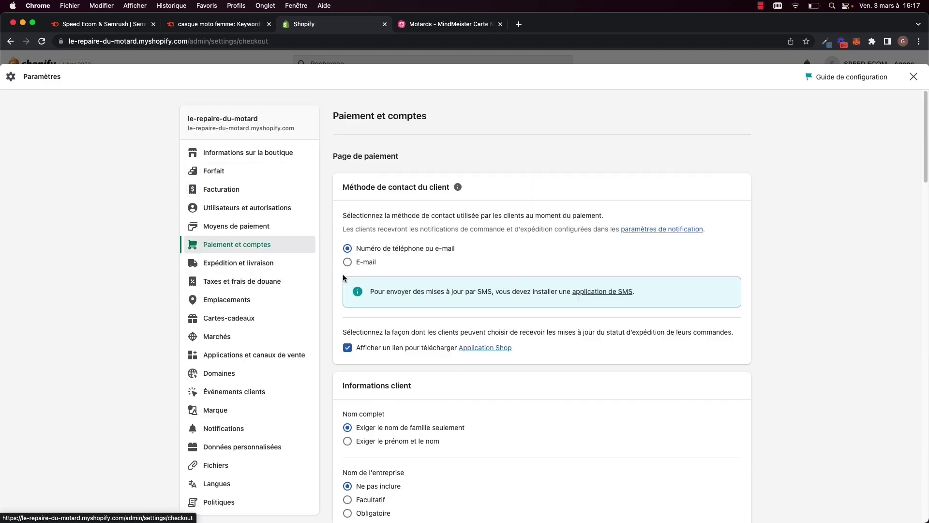
scroll(426, 319, down, 4)
scroll(425, 327, down, 4)
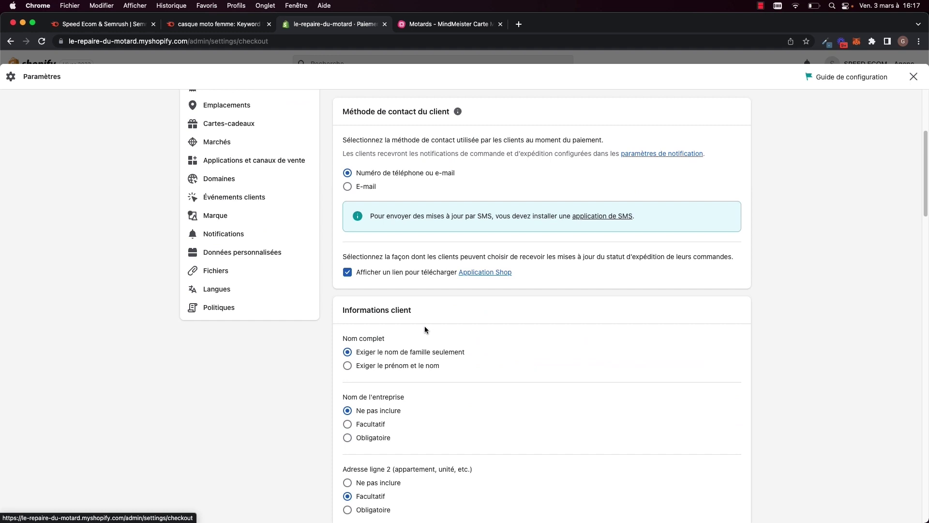
scroll(425, 329, down, 4)
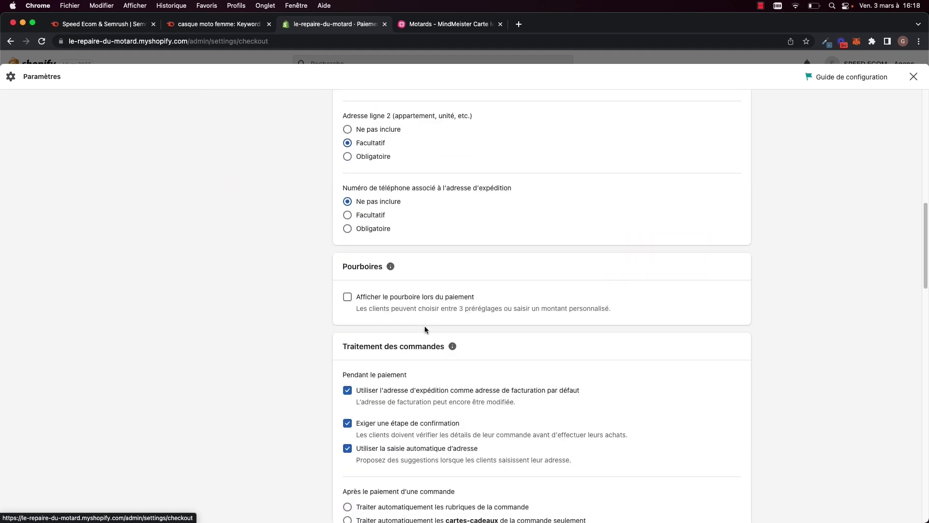
scroll(425, 330, up, 2)
scroll(425, 329, down, 5)
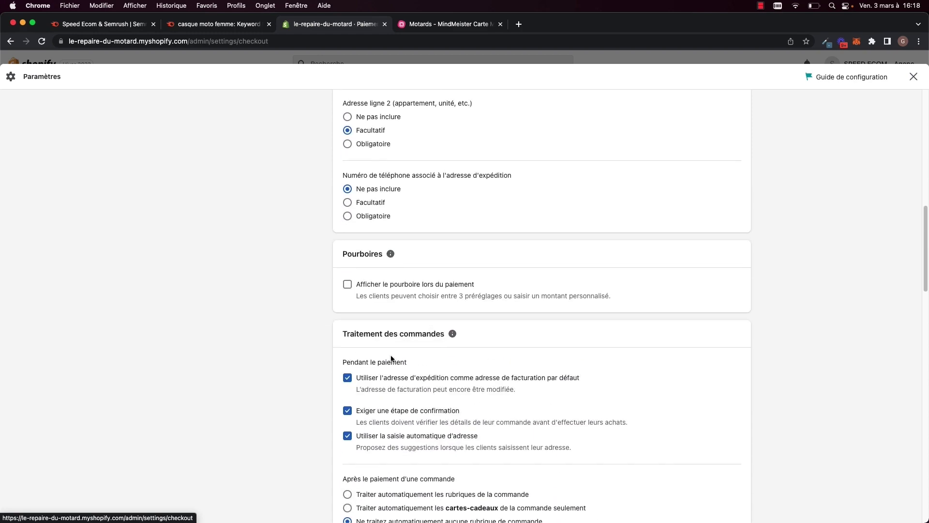
scroll(415, 385, down, 4)
scroll(420, 386, up, 15)
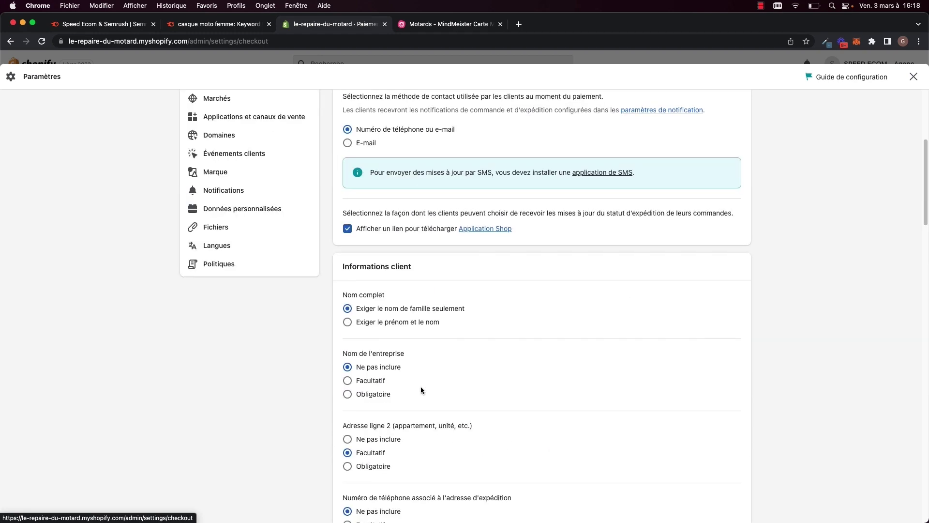
Step: Examine the order status page scripts, checkout language and customer accounts options in the checkout and accounts settings
scroll(404, 345, down, 15)
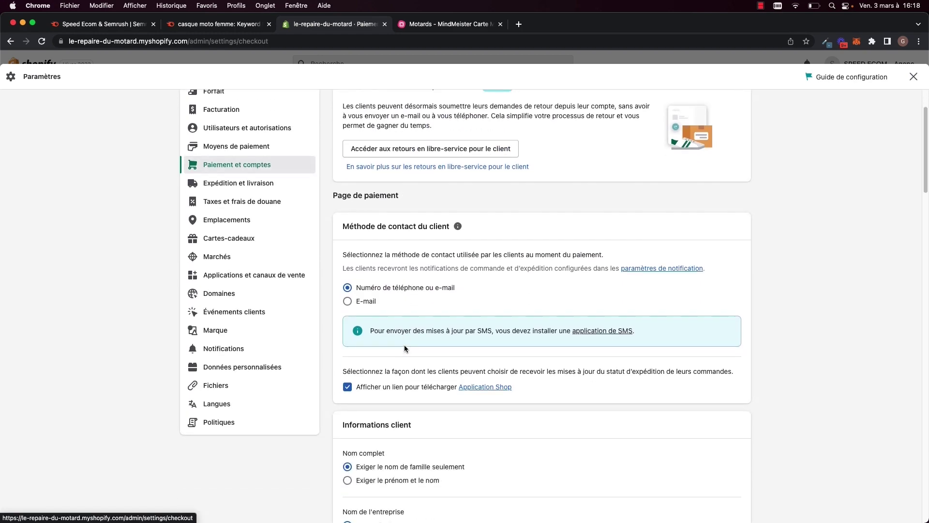
scroll(382, 271, up, 4)
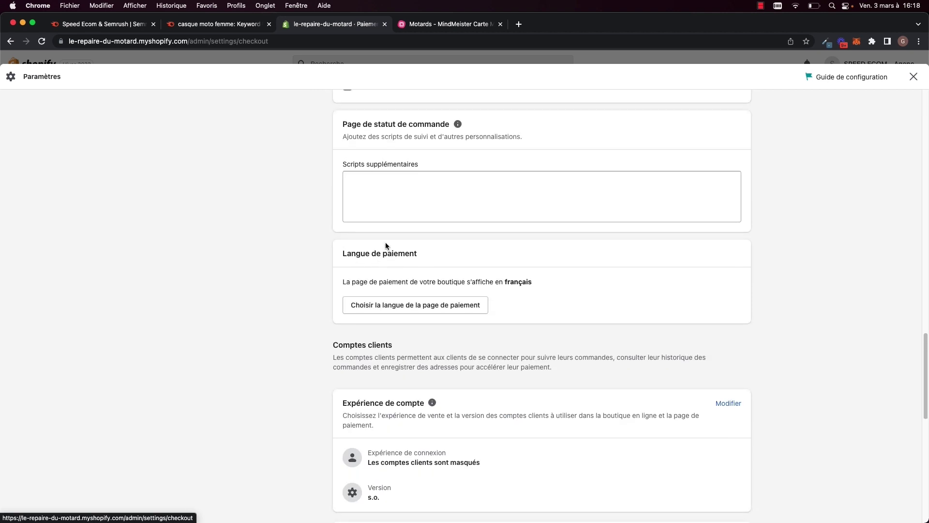
scroll(385, 314, down, 1)
scroll(385, 318, down, 5)
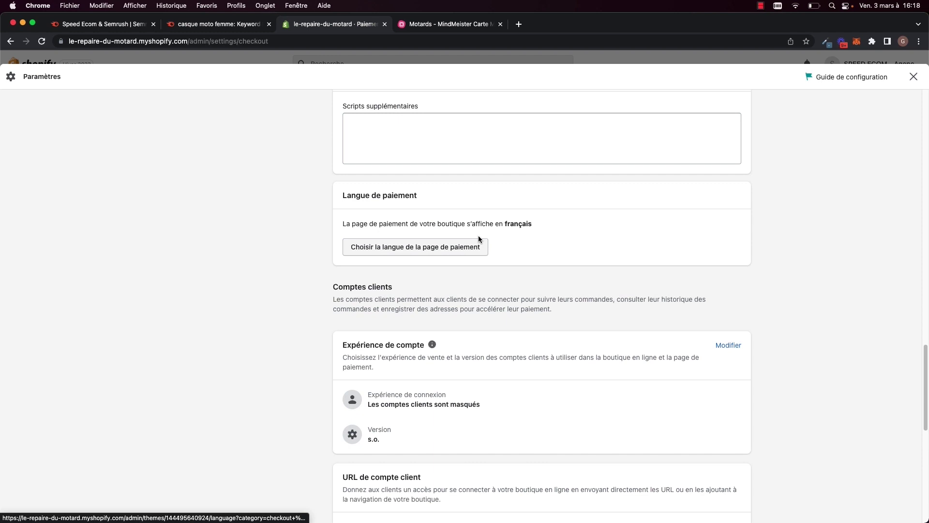
scroll(498, 245, up, 20)
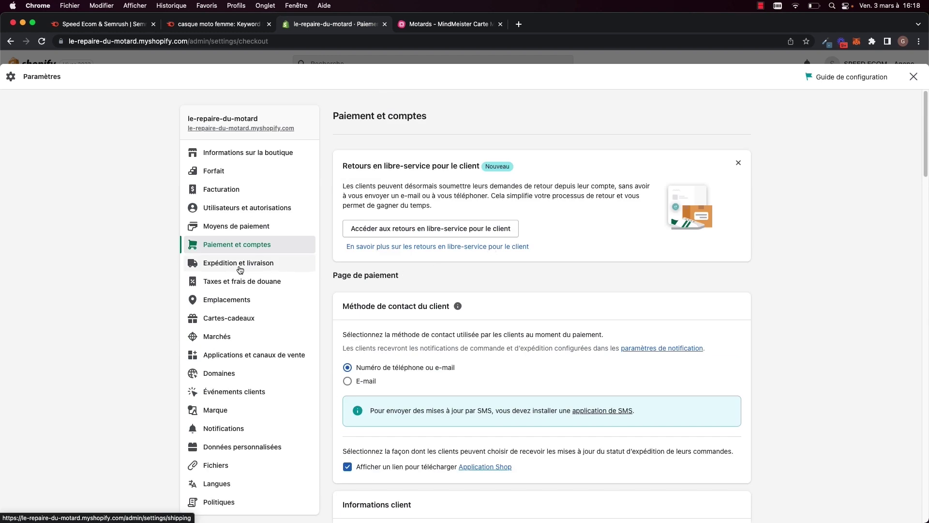
Step: View the shipping and delivery, taxes and duties, and locations settings in turn
click(233, 265)
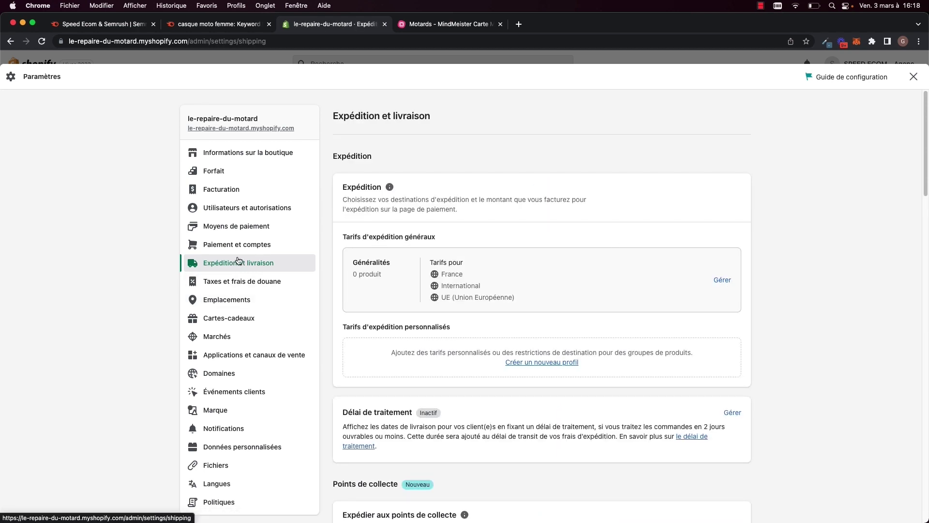
click(243, 285)
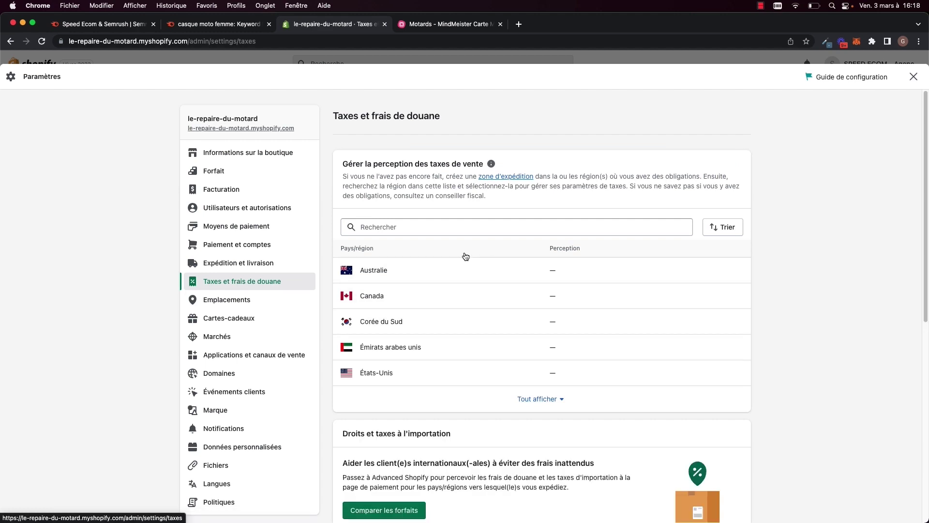
click(229, 301)
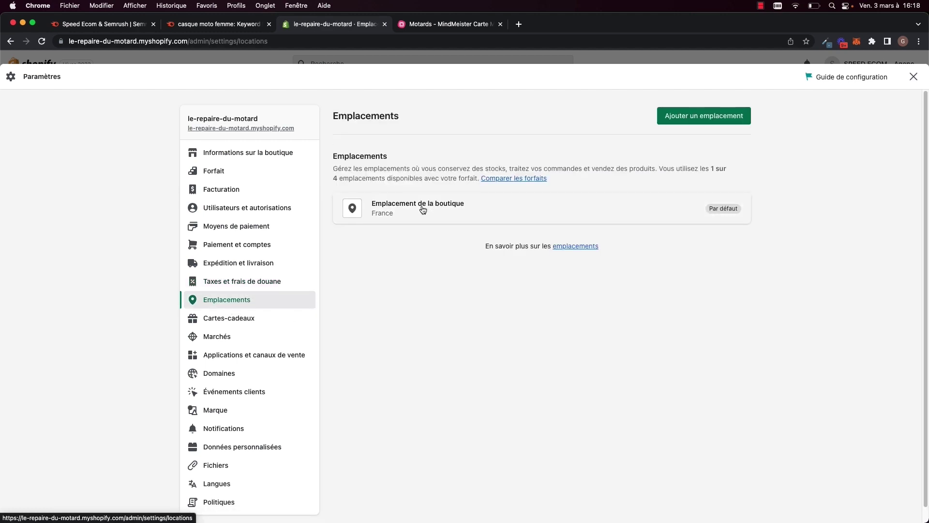
Step: Review the gift card expiration and Apple Wallet settings, and open the markets settings
click(230, 318)
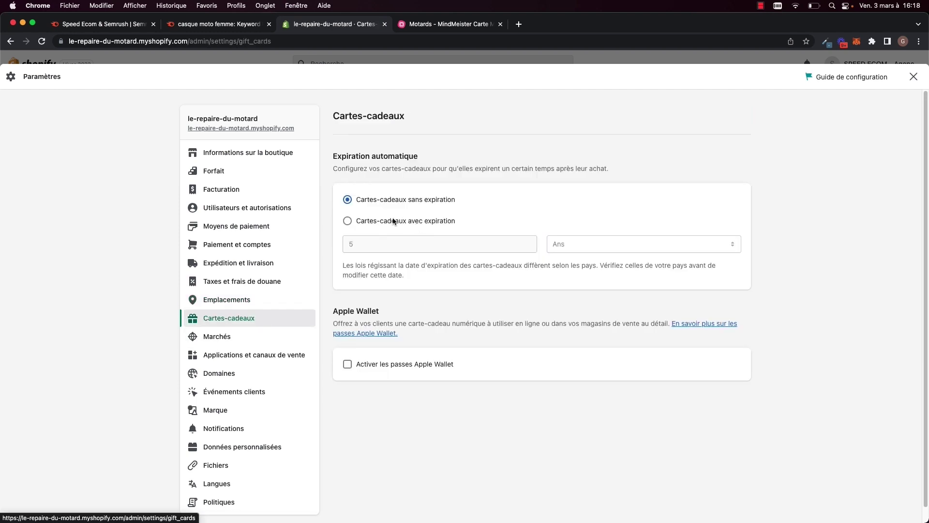
scroll(235, 343, down, 1)
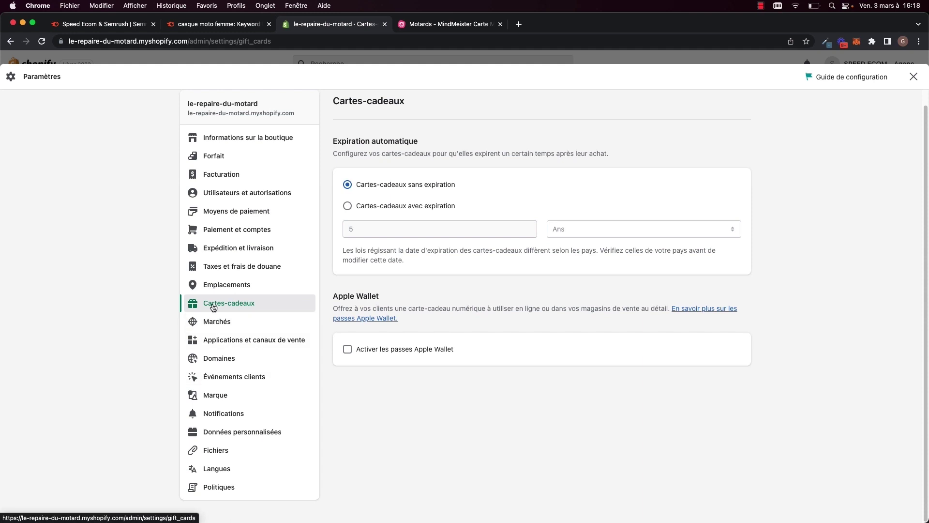
click(222, 323)
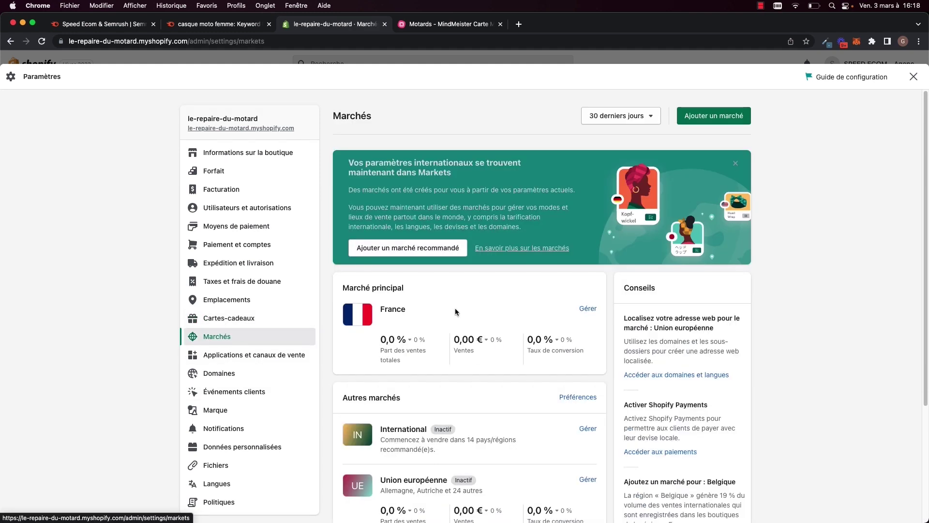
Step: Review the markets and the International market's details, and open the apps and sales channels settings
scroll(575, 347, down, 4)
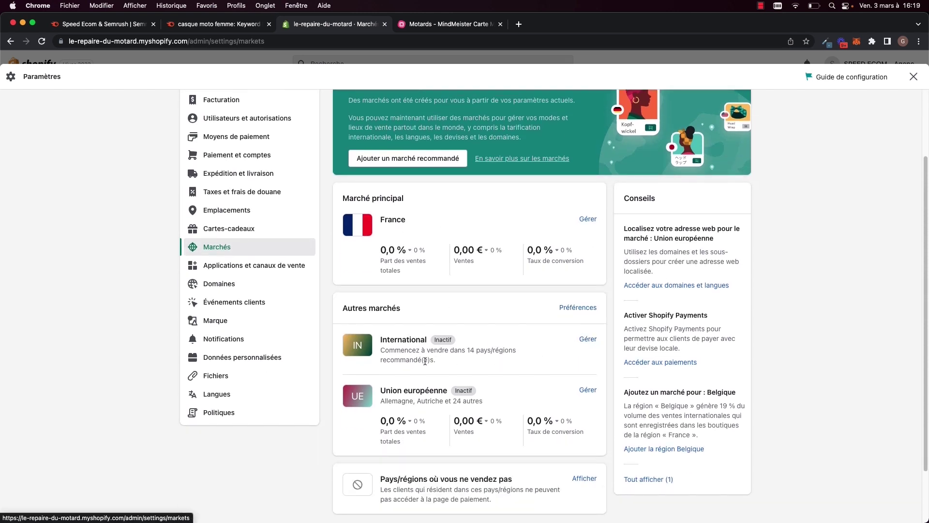
click(588, 340)
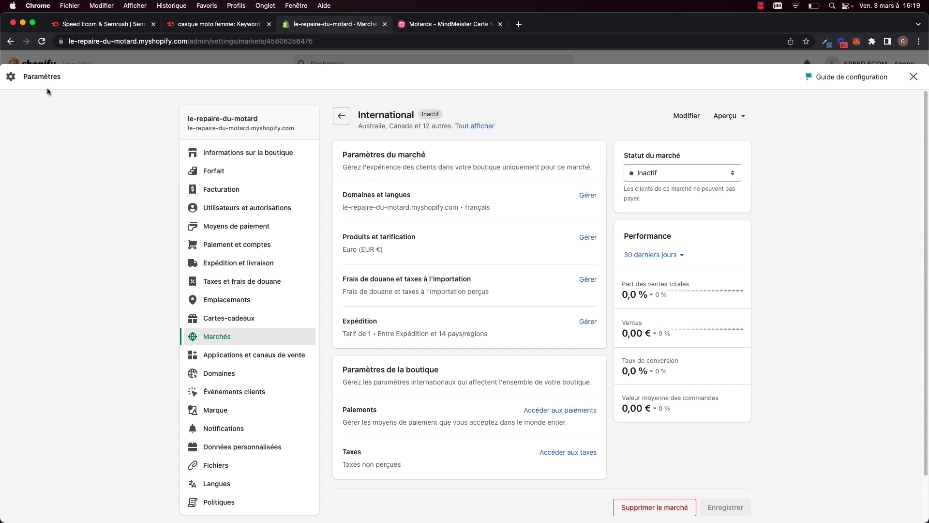
click(913, 76)
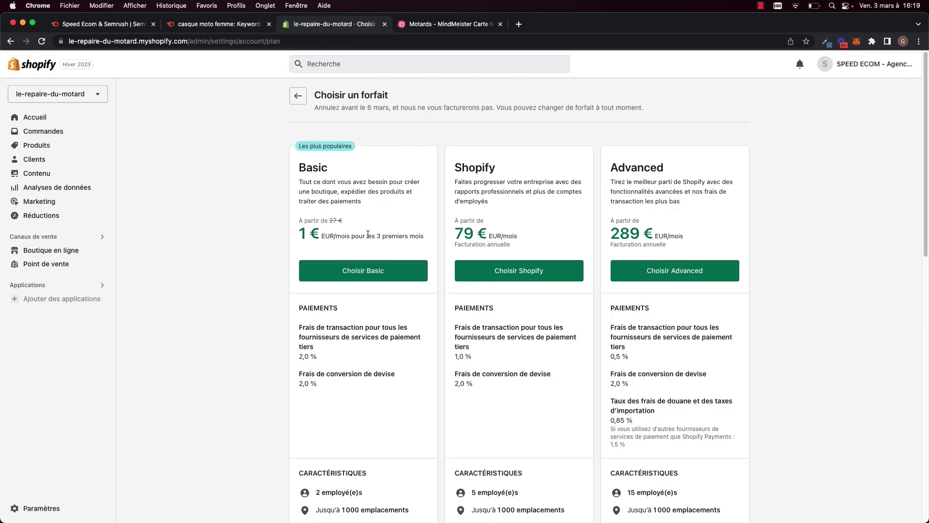
click(298, 95)
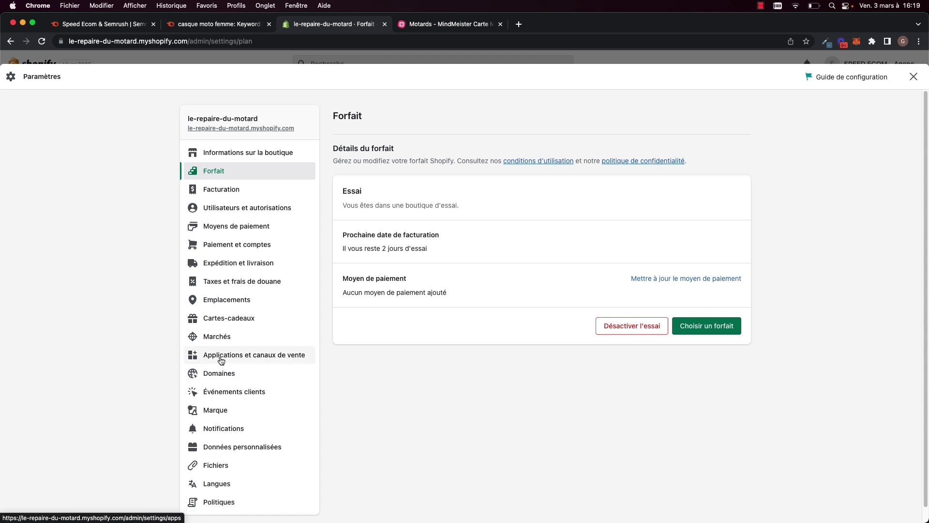
click(221, 360)
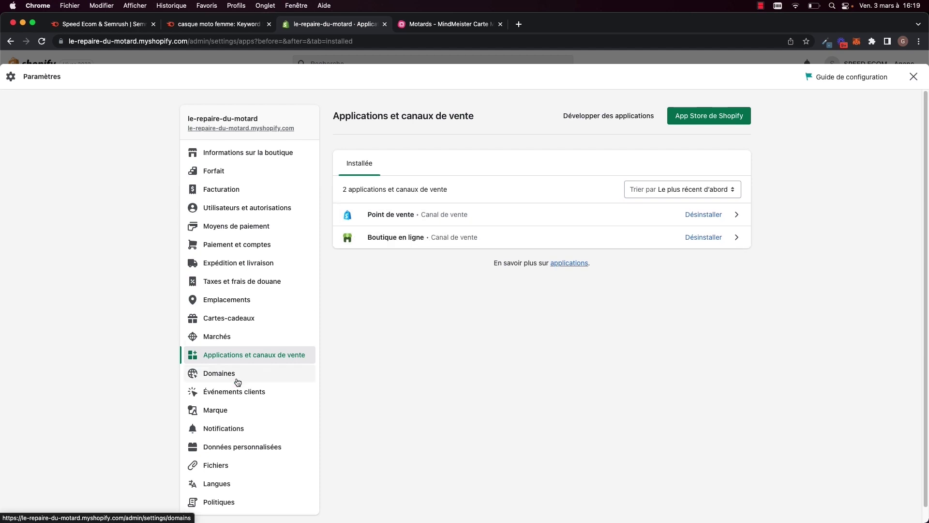
Step: Open the domain settings and search for the domain le-repaire-du-motard among the new domains for purchase
scroll(231, 377, down, 1)
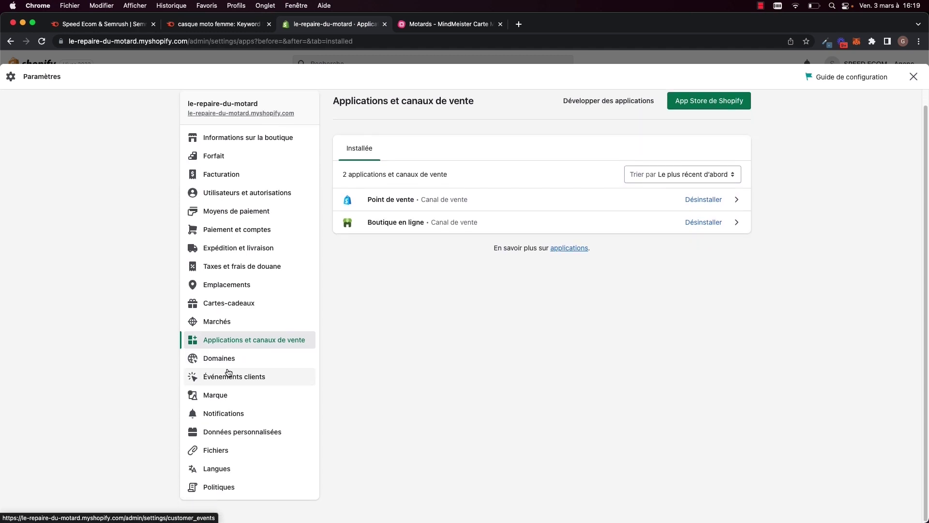
click(227, 359)
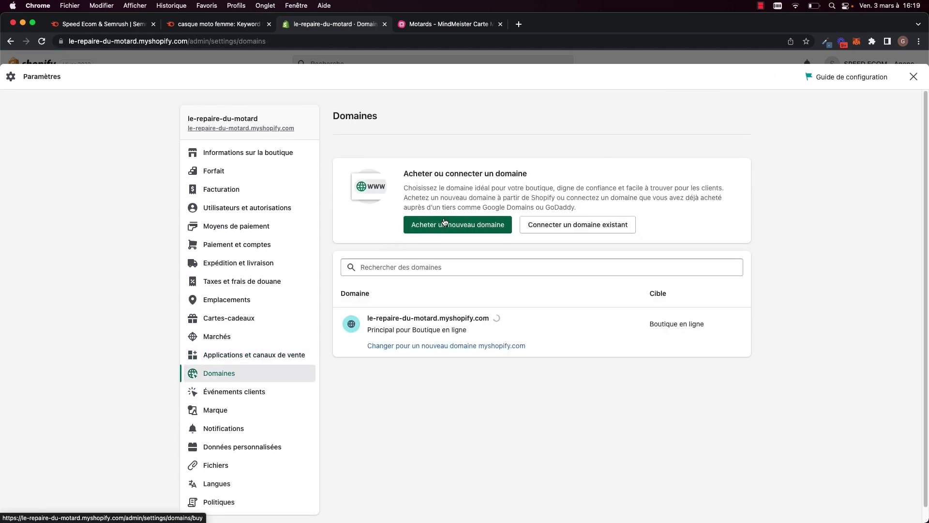
click(477, 233)
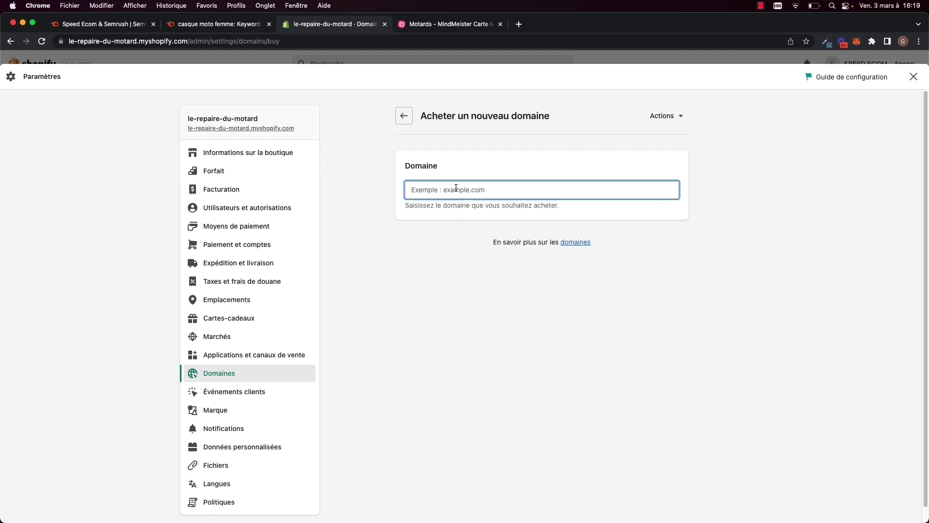
click(404, 116)
click(437, 224)
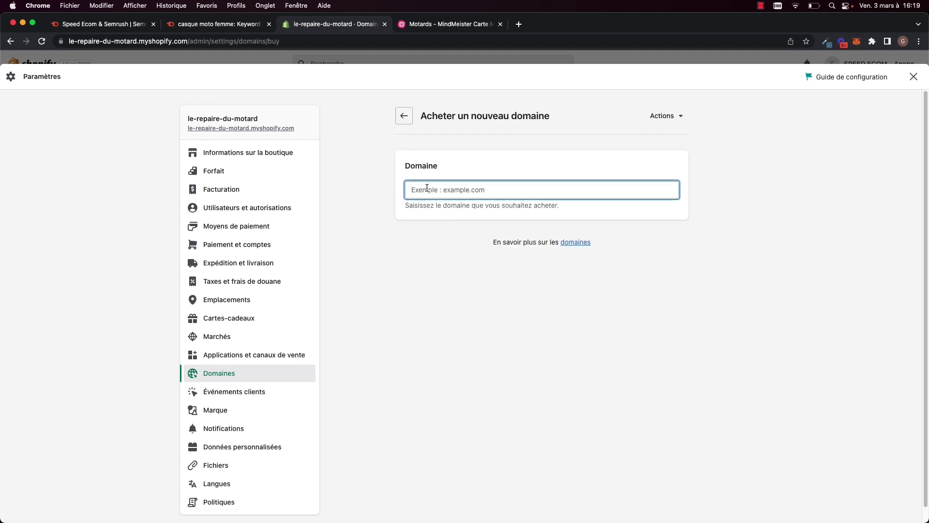
text(le-repaire-du-motard)
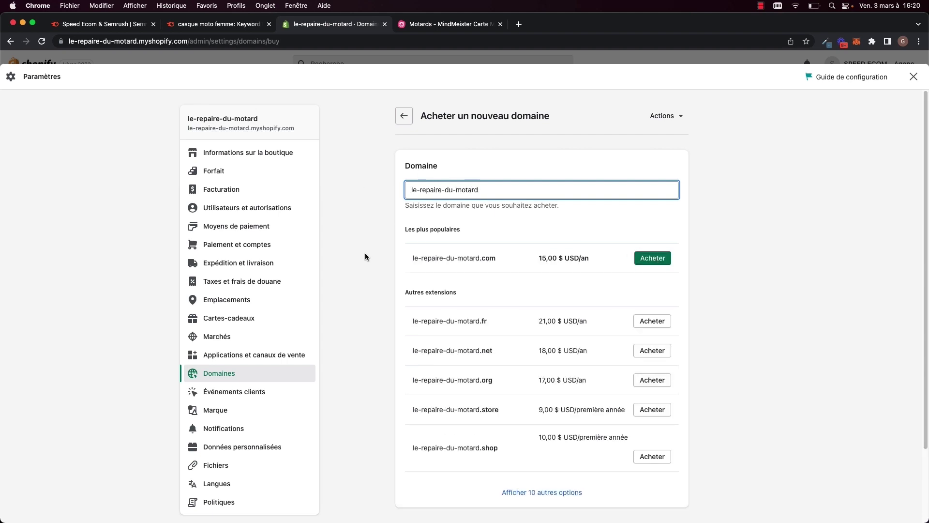
Step: View the customer events settings and look through the brand settings for logos and colours
scroll(366, 257, down, 1)
click(241, 375)
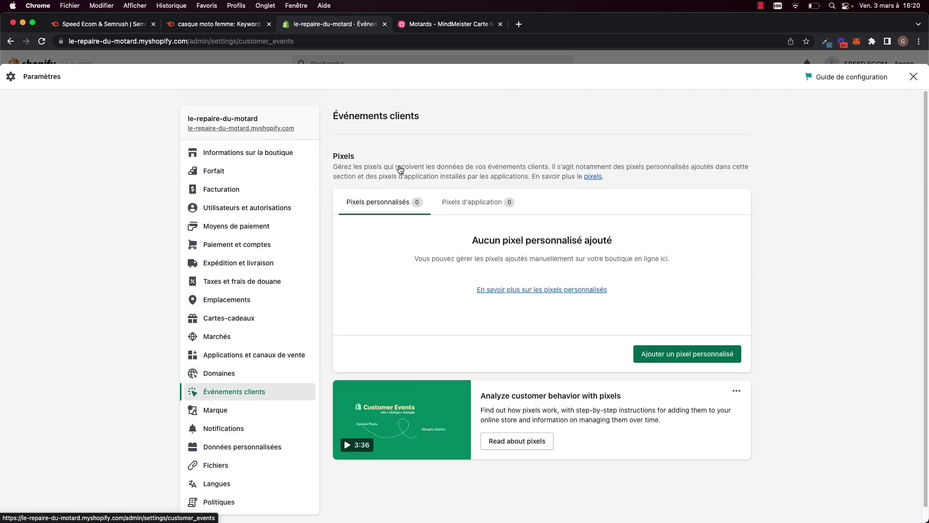
click(216, 409)
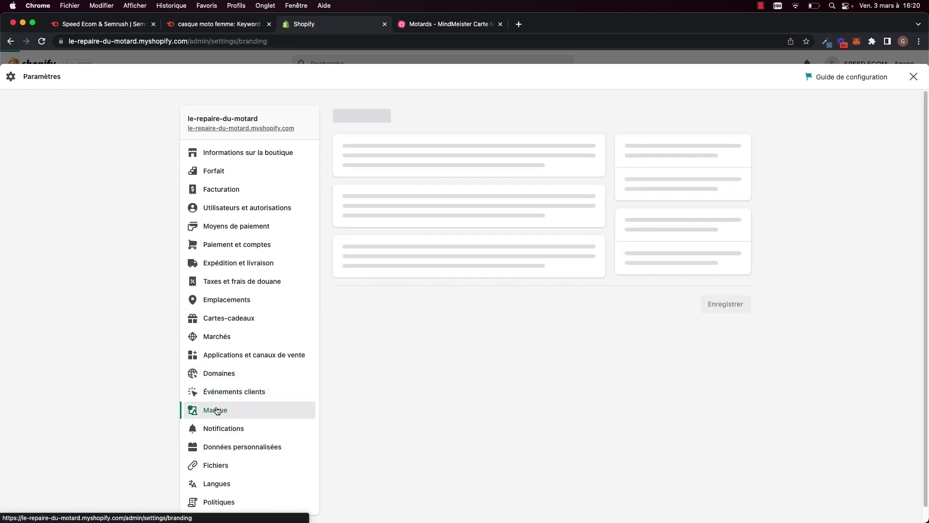
scroll(339, 358, down, 4)
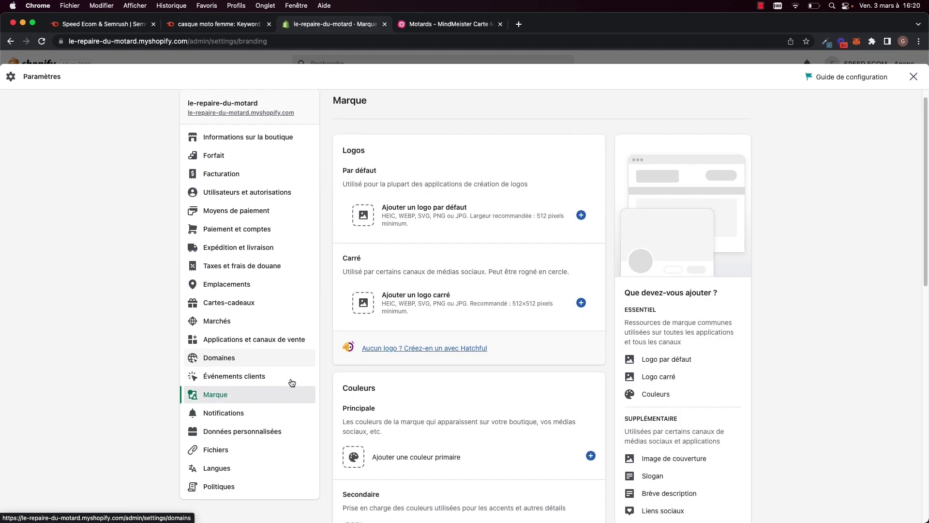
Step: Look through the customer notification templates and the custom data settings for metafields and metaobjects
click(232, 348)
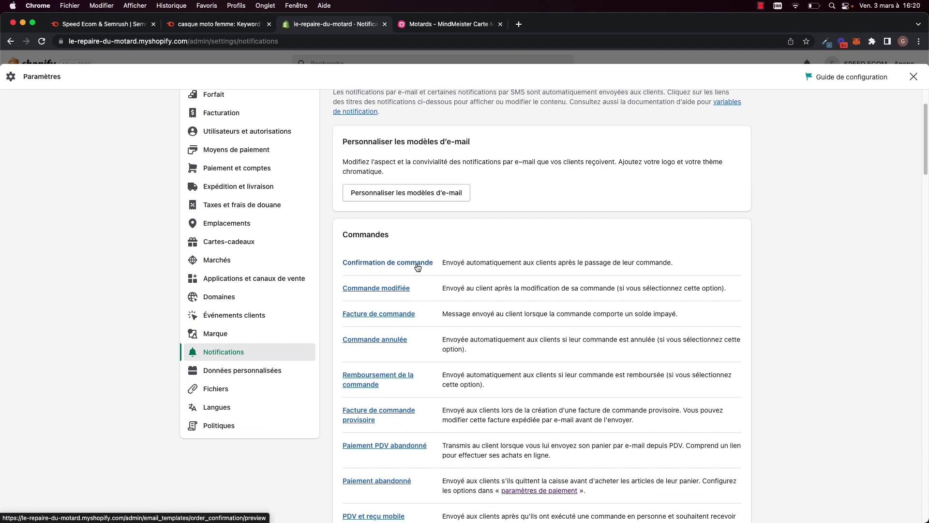
scroll(382, 288, down, 1)
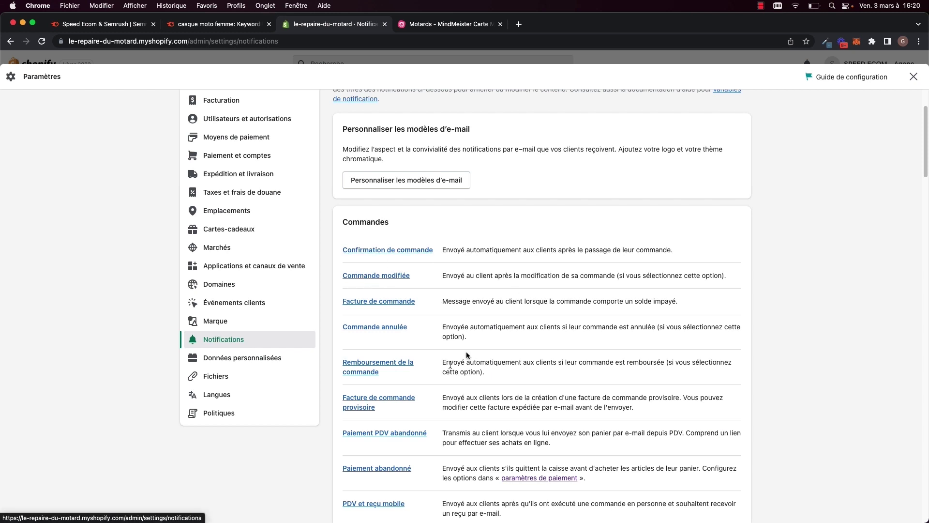
click(246, 360)
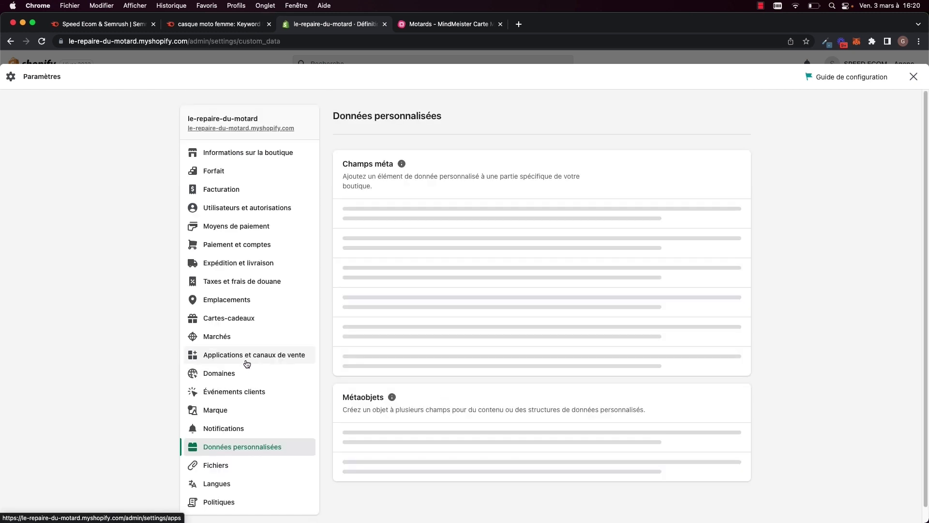
scroll(267, 409, down, 3)
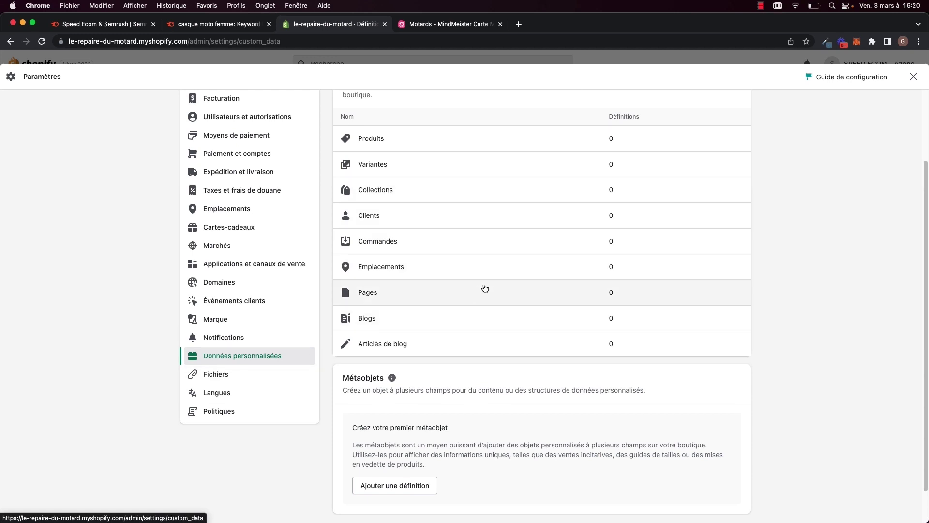
Step: View the files settings and the store languages settings in turn
click(225, 376)
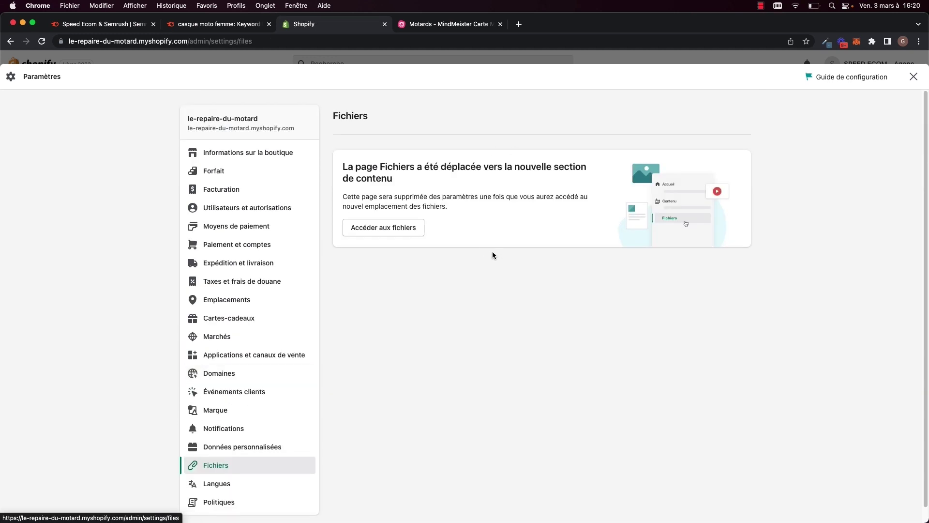
click(230, 469)
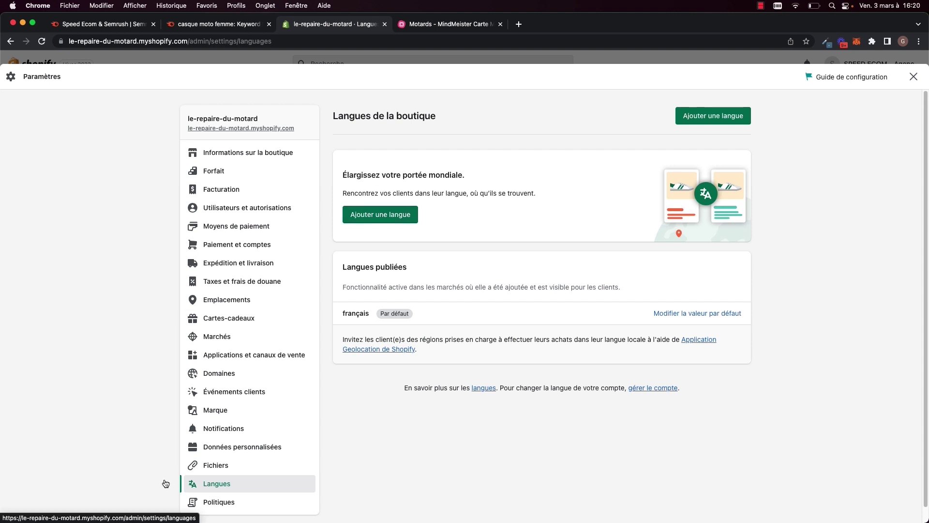
scroll(289, 480, down, 1)
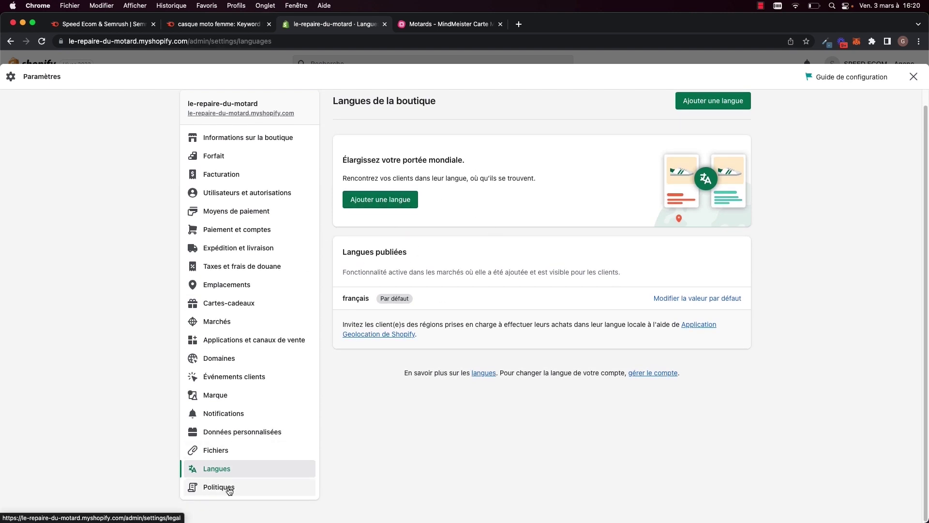
Step: Open the store policies settings and copy the heading "Politique de remboursement"
click(228, 487)
click(380, 264)
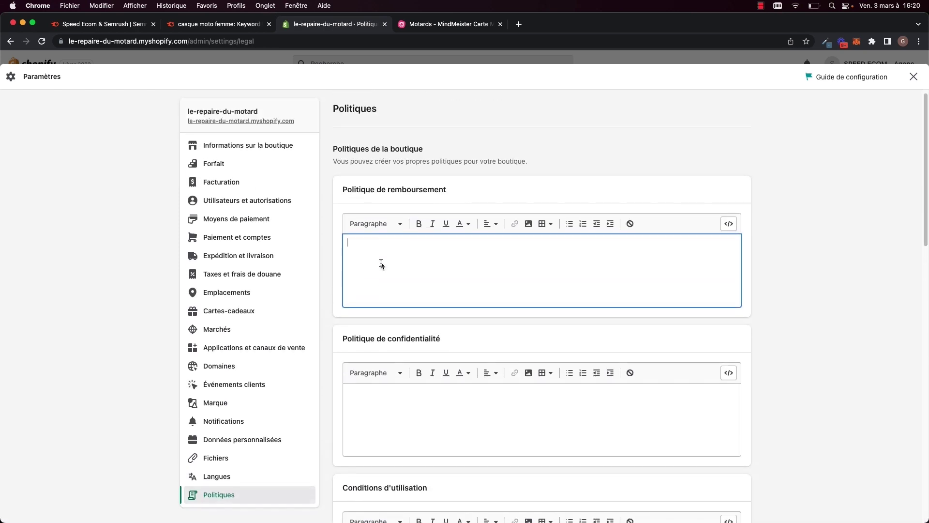
drag(446, 192, 343, 193)
key(super+c)
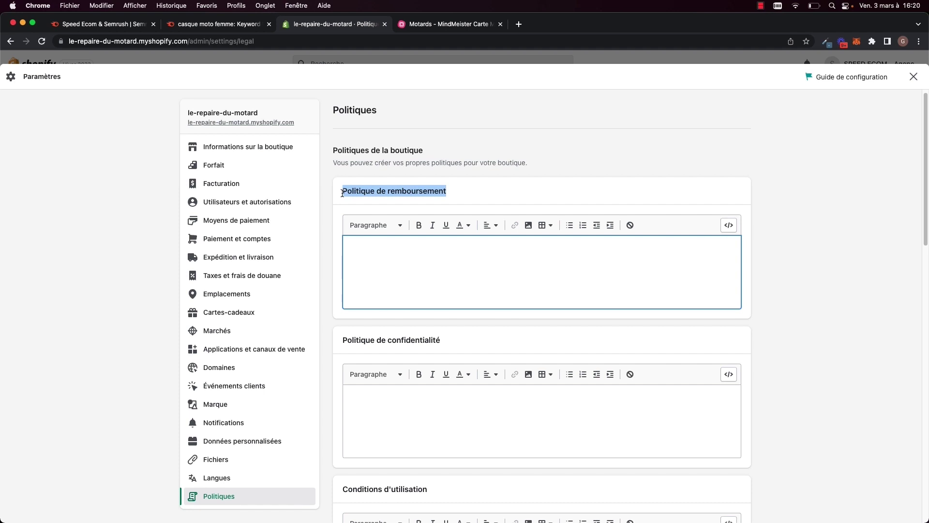
Step: Search Google in a new browser tab for "generatuer Politique de remboursement shopify" and view Shopify's free return and refund policy generator form
click(518, 24)
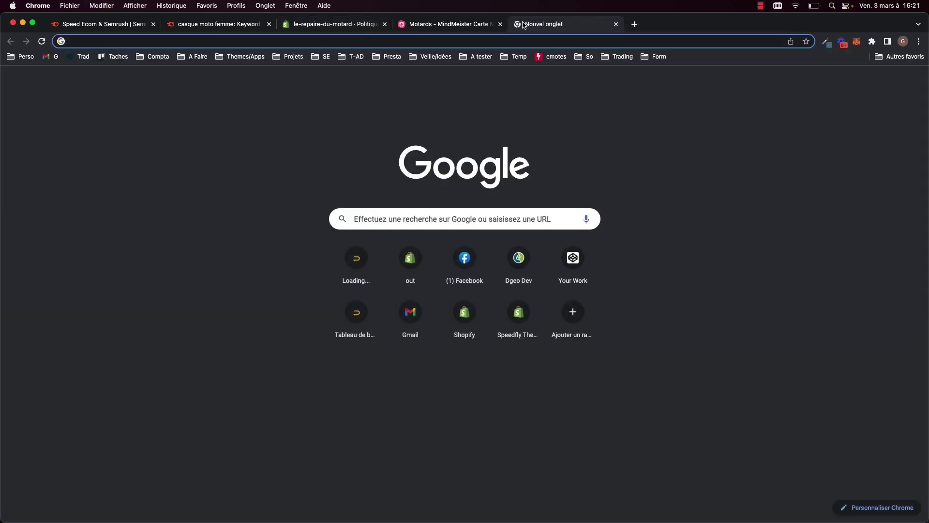
text(generatuer)
key(super+v)
text(shopify)
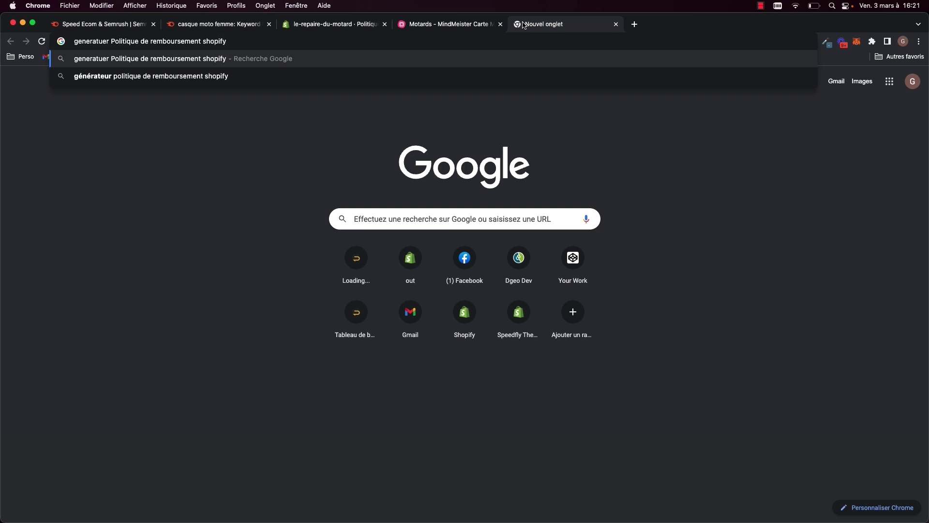
key(Return)
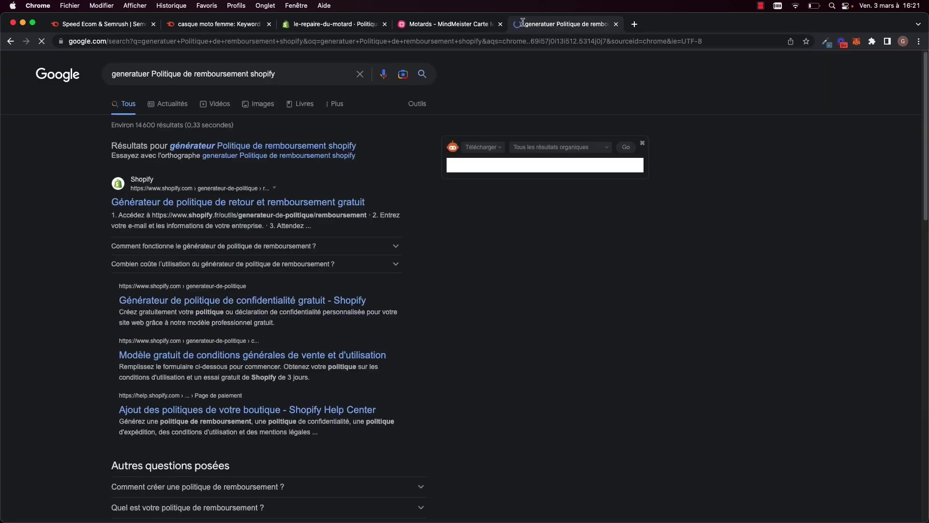
click(247, 205)
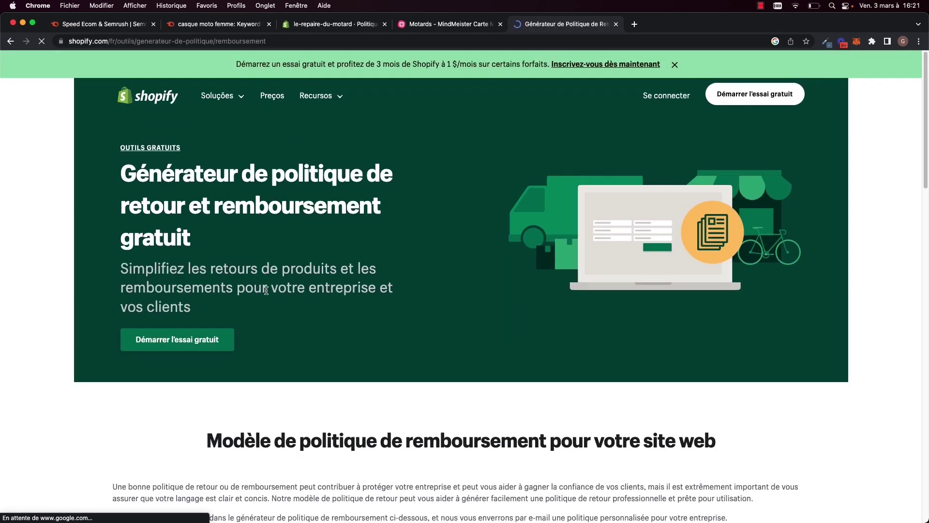
scroll(315, 356, down, 5)
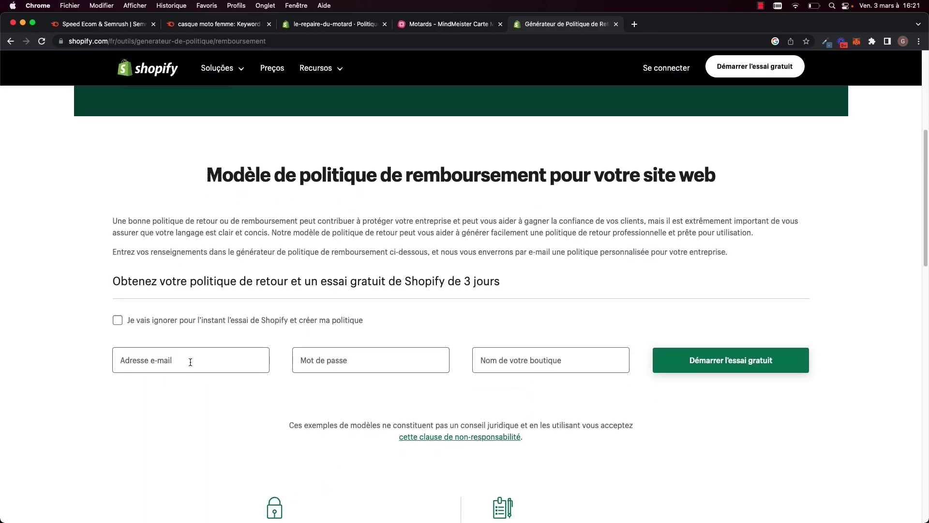
Step: Return to the store's policies settings, look through the remaining policies and copy the heading "Conditions générales de vente"
click(432, 27)
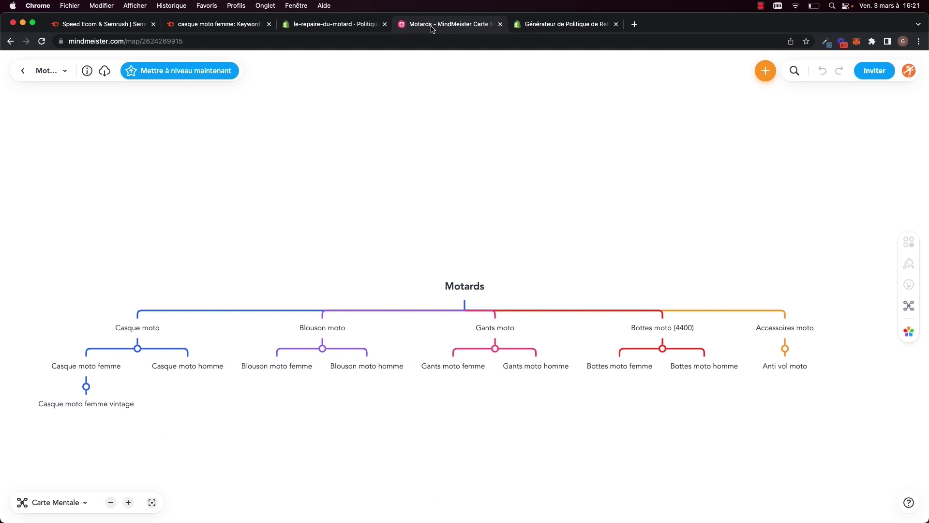
click(342, 27)
scroll(411, 438, down, 15)
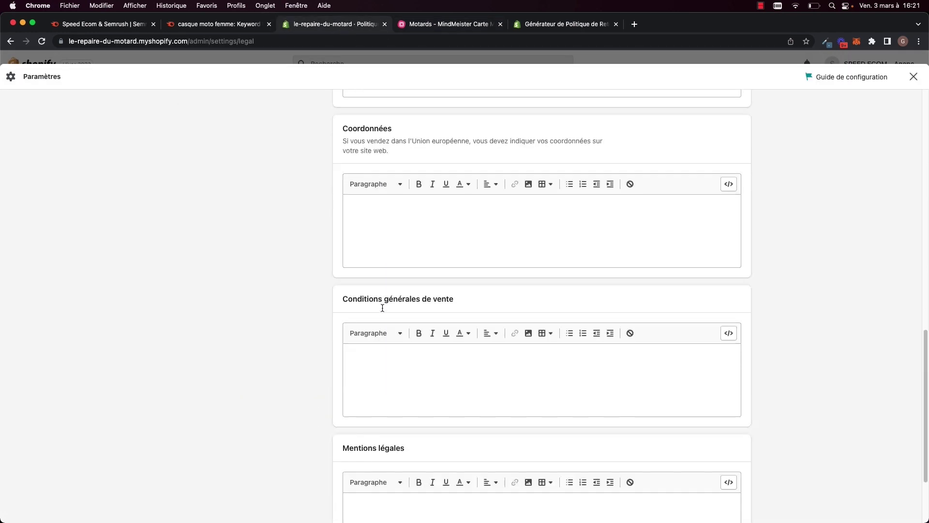
scroll(392, 337, up, 1)
scroll(400, 341, down, 1)
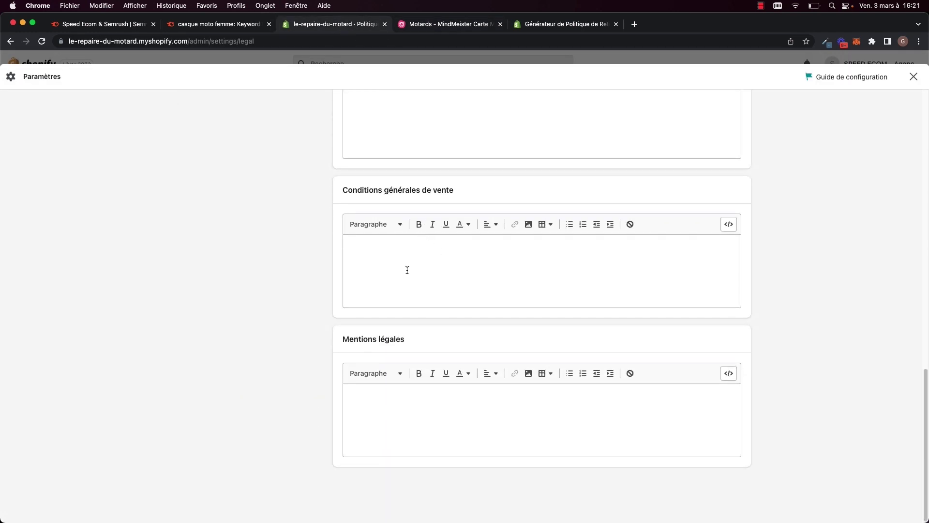
click(388, 250)
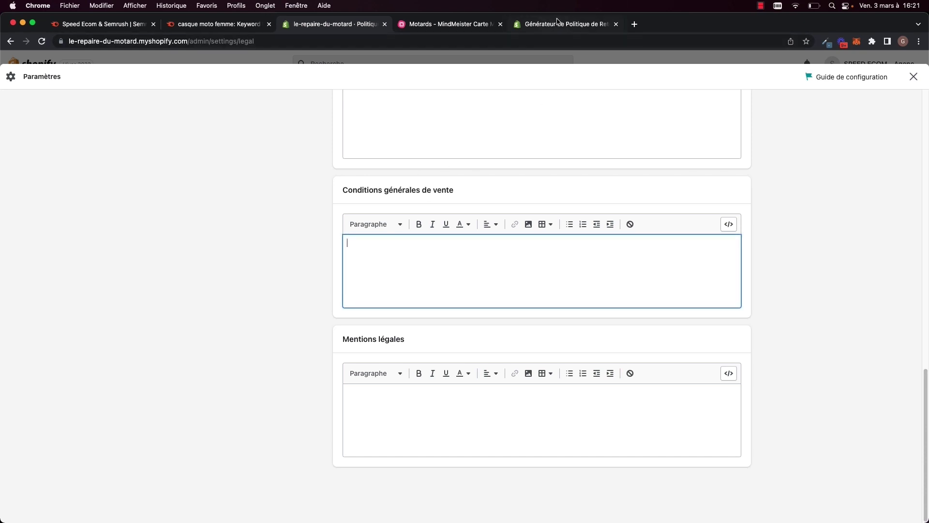
drag(486, 183, 341, 191)
key(super+c)
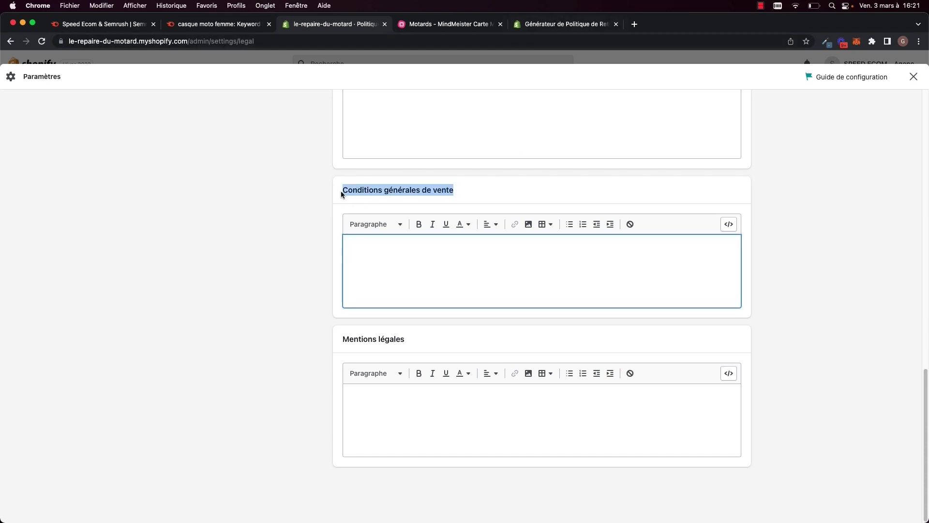
Step: Search Google for "conditions générales de vente shopify" in the browser tab showing the refund policy generator
click(546, 25)
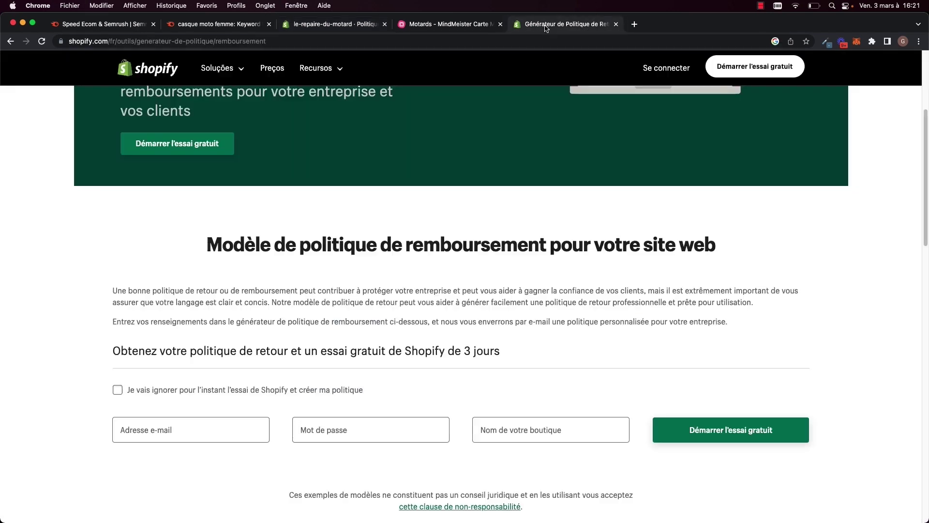
click(266, 42)
key(super+v)
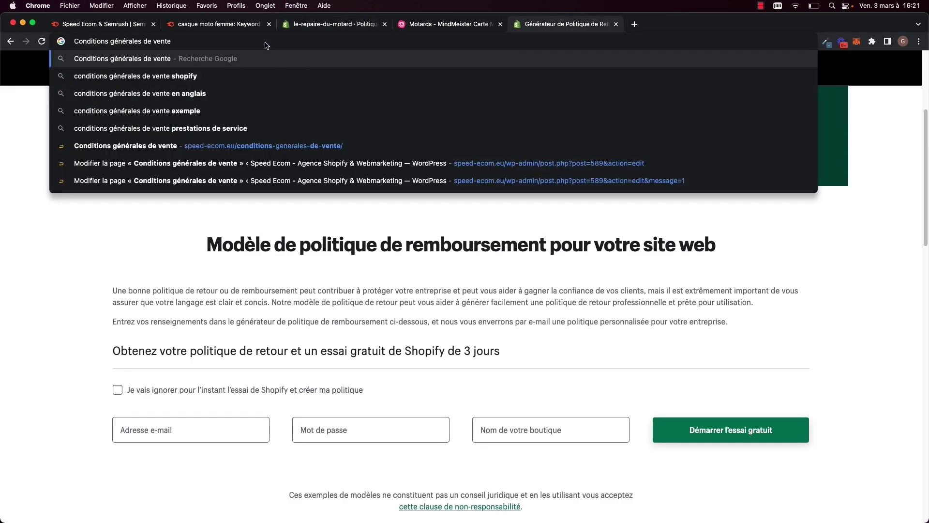
click(223, 79)
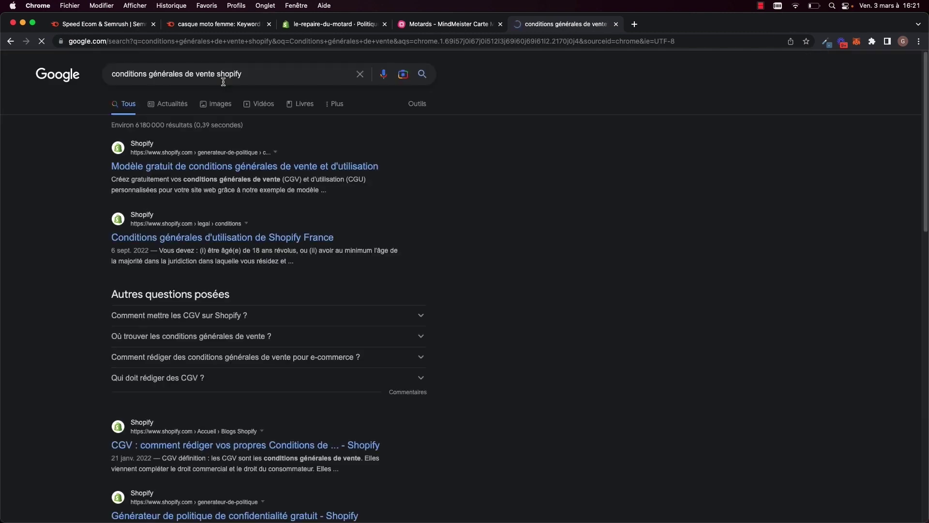
Step: Search Google in a new browser tab for "generateur mentions legales site eceommerce" and look through the results
click(634, 25)
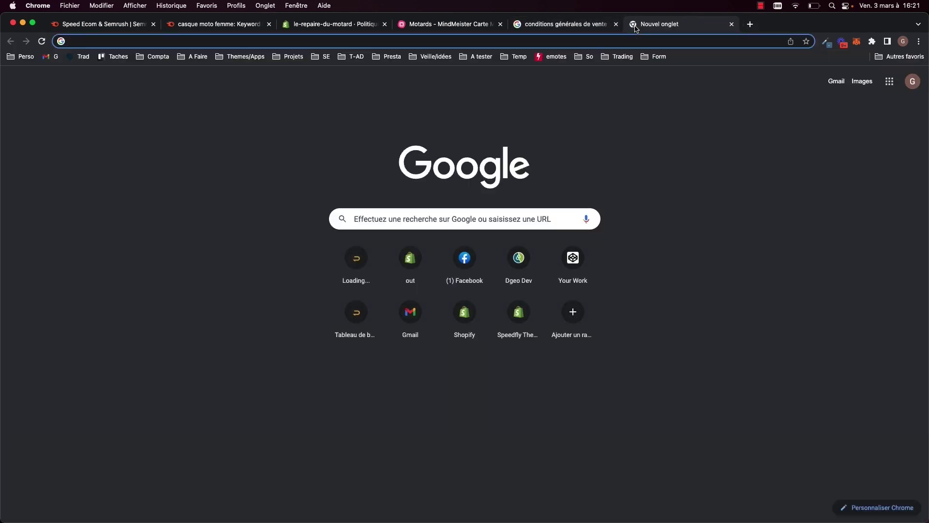
text(generat)
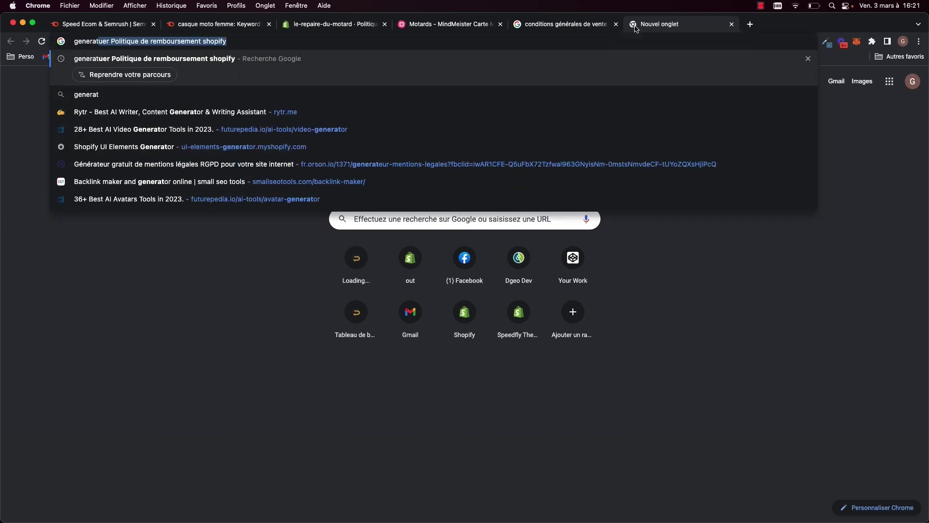
text(eur mentions leg)
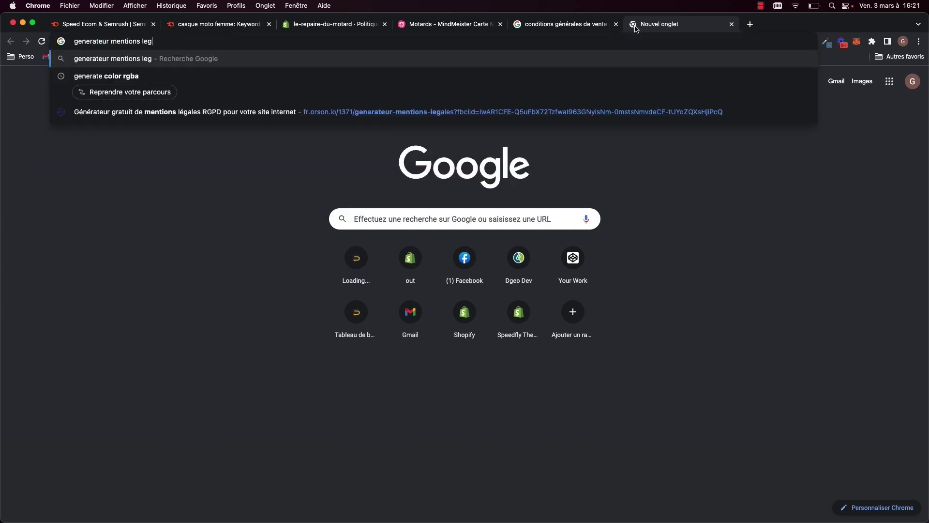
text(ales site eceomme)
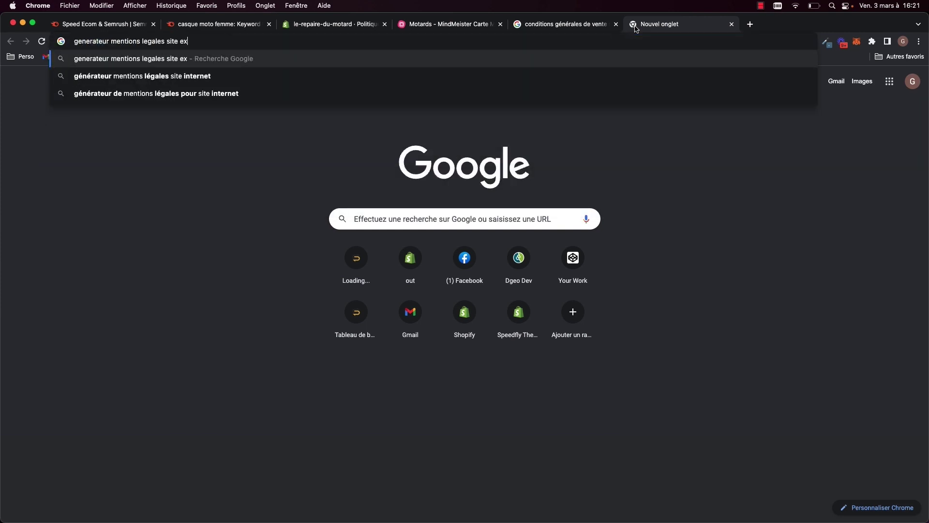
text(rce)
key(Return)
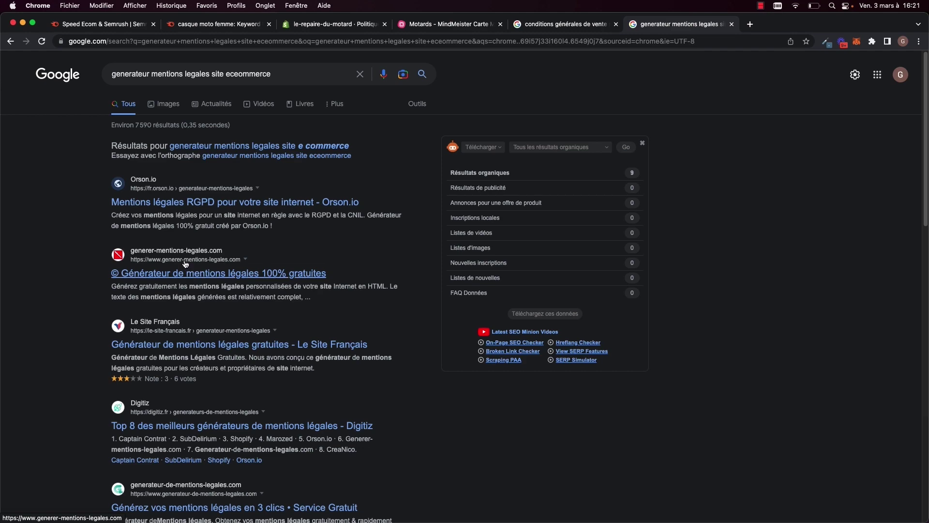
scroll(180, 425, down, 6)
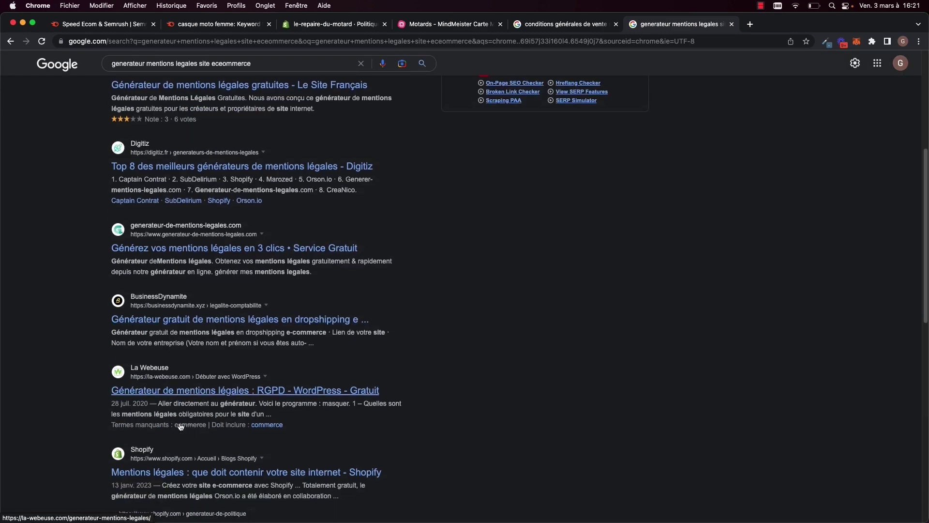
scroll(180, 425, up, 6)
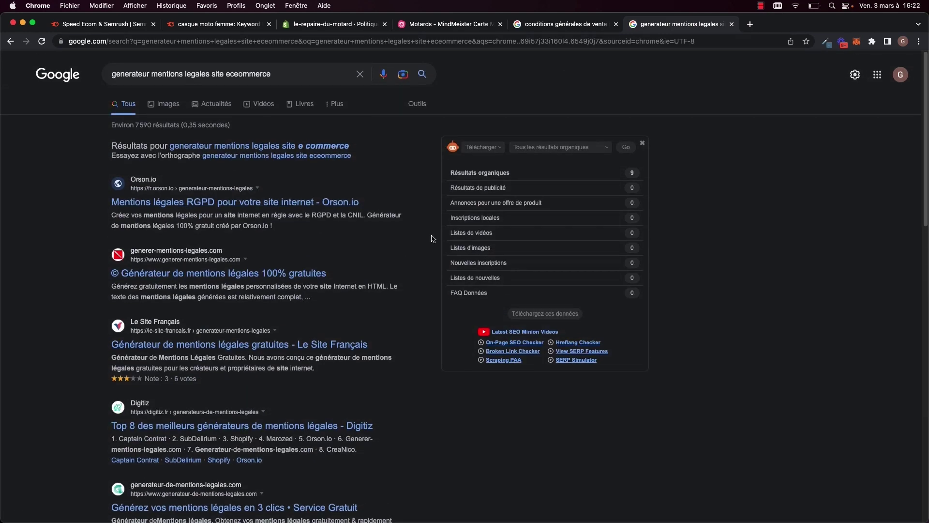
Step: Close both Google search tabs and return to the store policies settings to review the policy sections
click(616, 24)
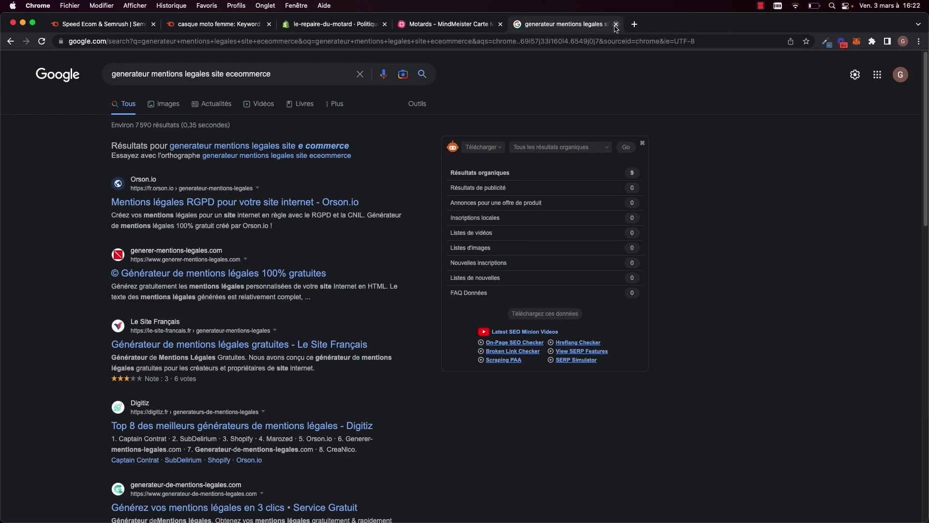
click(616, 24)
click(347, 25)
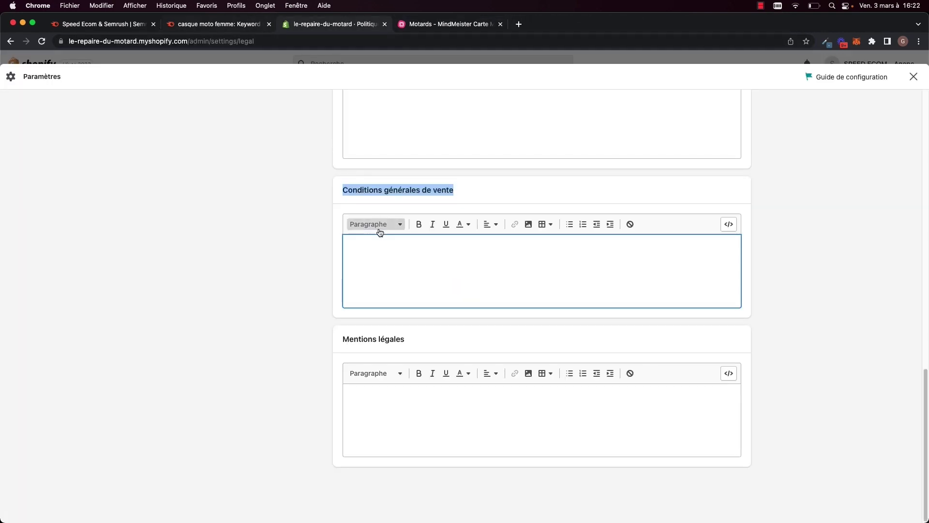
scroll(378, 229, up, 10)
scroll(378, 229, down, 4)
scroll(800, 155, up, 4)
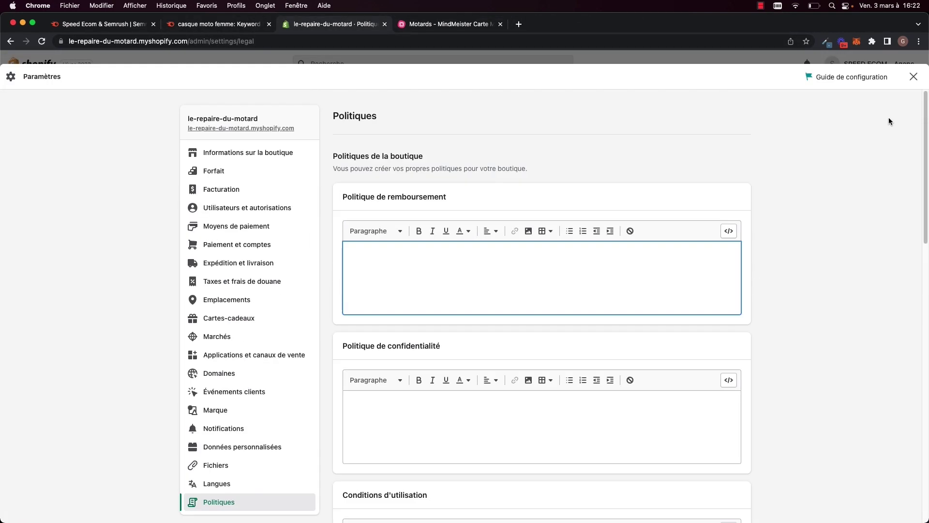
Step: Open the general shipping profile from the store's shipping and delivery settings
click(224, 264)
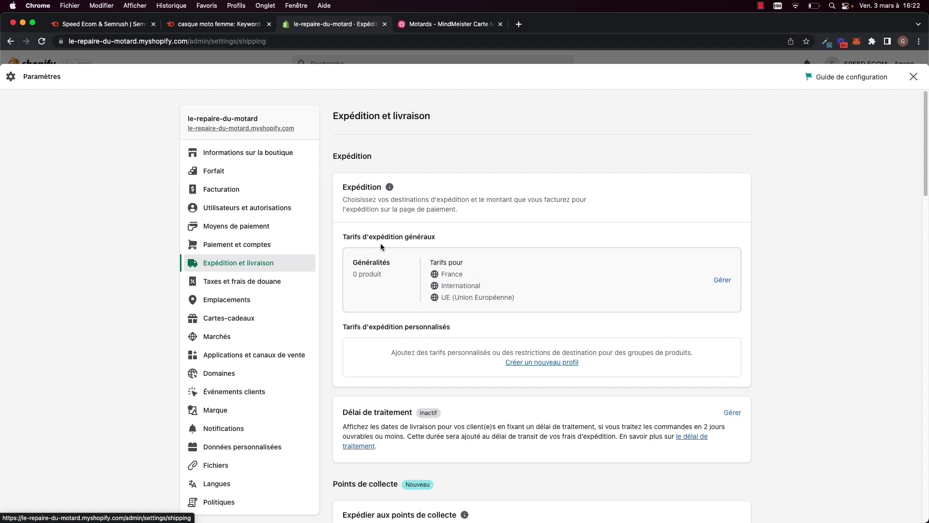
scroll(724, 271, down, 1)
click(723, 267)
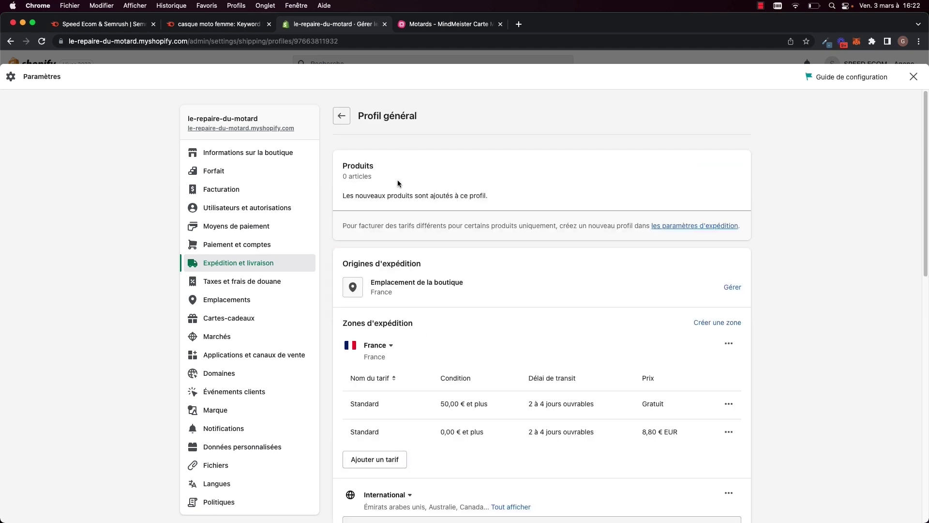
Step: Examine the conditions, transit times and prices of the rates in the France, International and EU shipping zones
scroll(398, 169, down, 3)
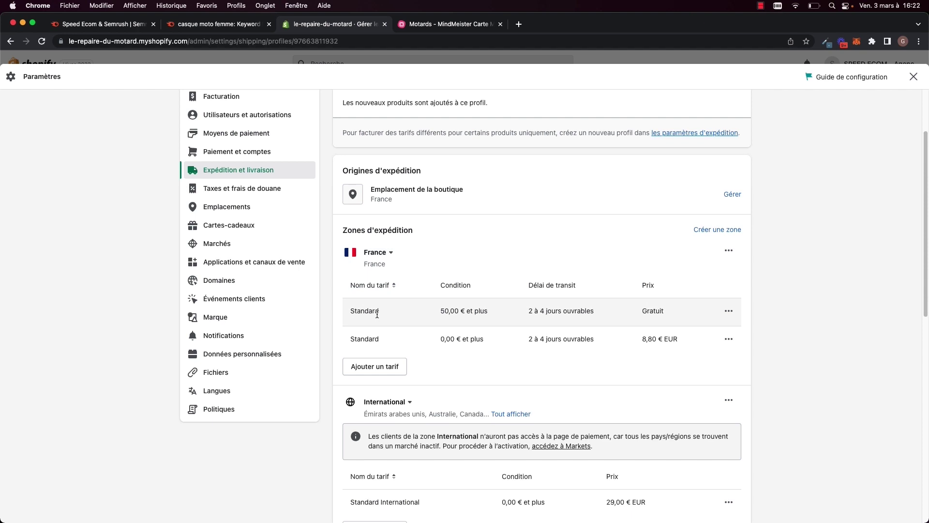
drag(443, 310, 484, 315)
scroll(581, 322, down, 2)
scroll(579, 324, down, 2)
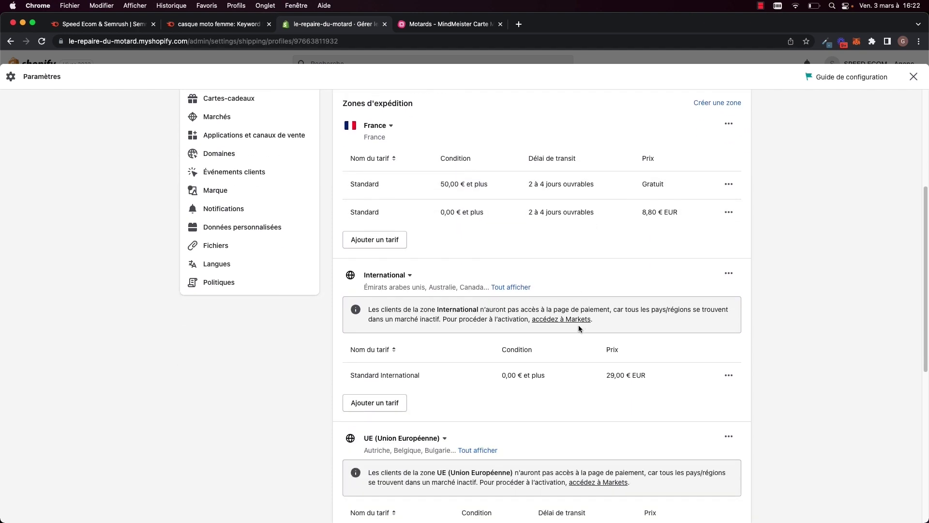
scroll(428, 370, up, 1)
scroll(428, 371, down, 2)
scroll(429, 370, up, 4)
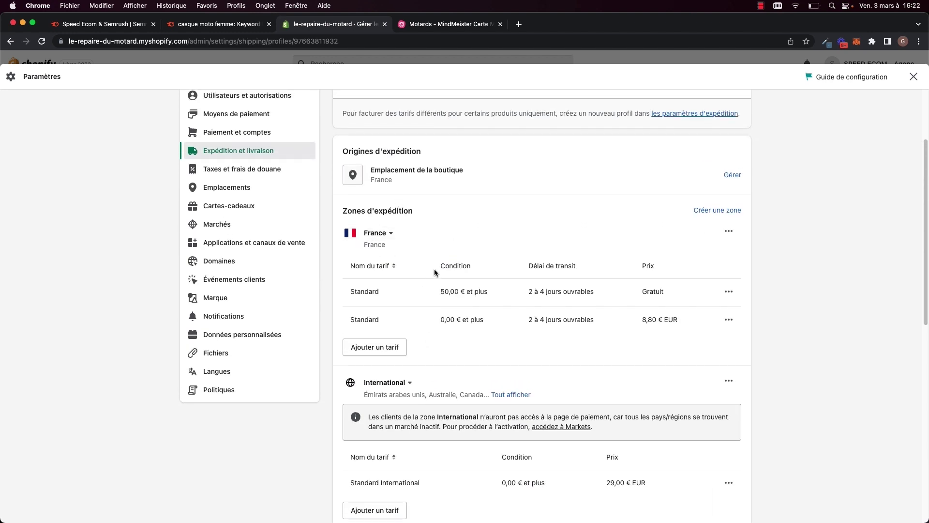
scroll(415, 338, down, 6)
scroll(425, 358, up, 5)
scroll(425, 358, up, 3)
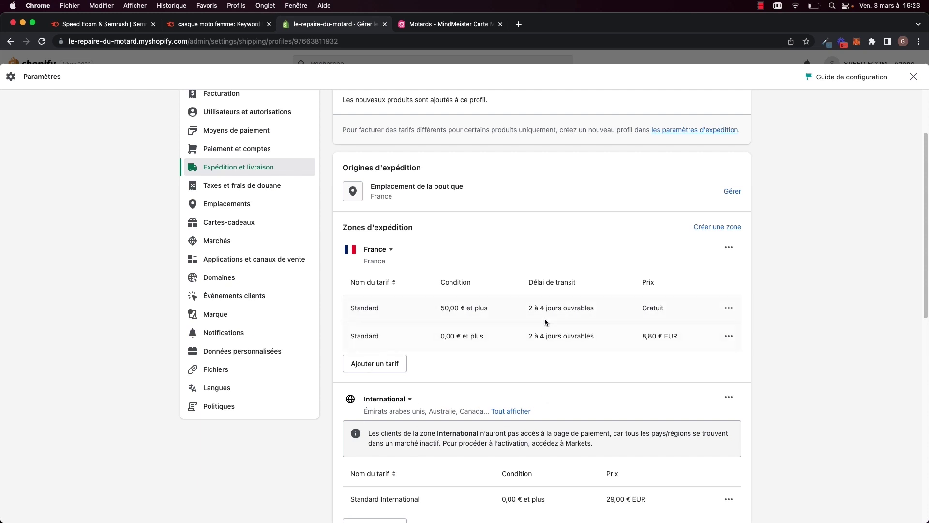
Step: Change the France zone's free Standard rate to a custom flat rate without transit time and name it "Express"
click(728, 308)
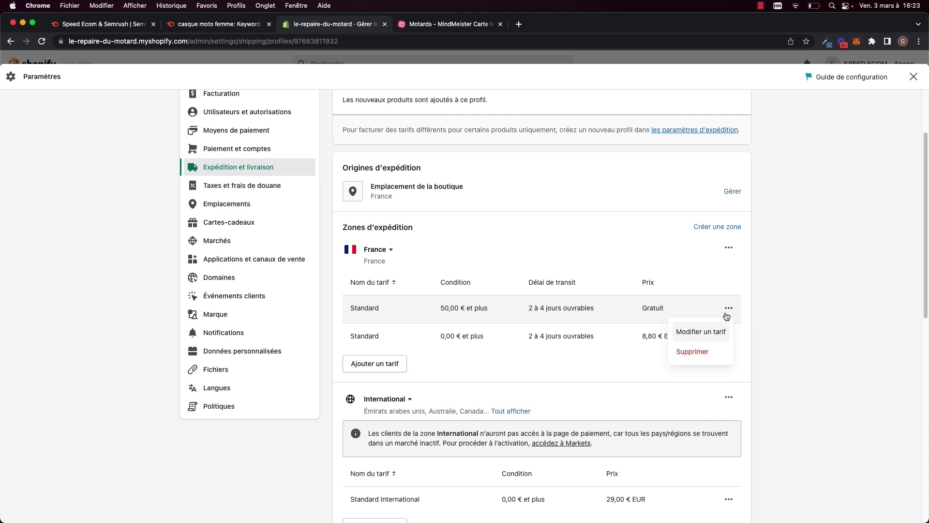
click(718, 332)
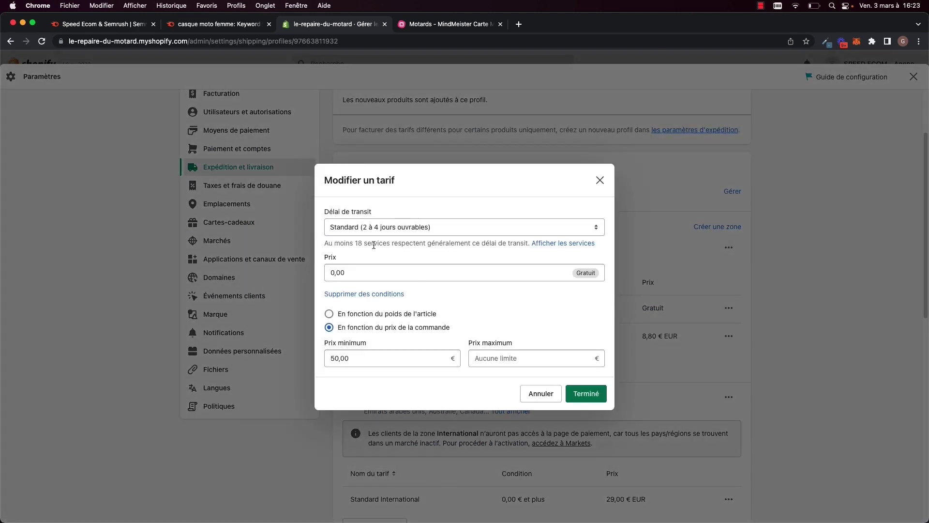
click(364, 227)
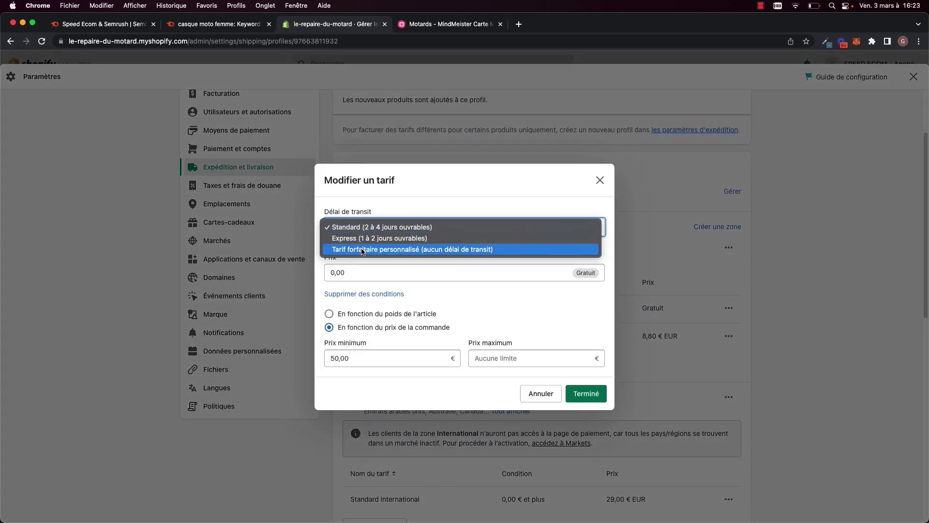
click(361, 249)
click(460, 211)
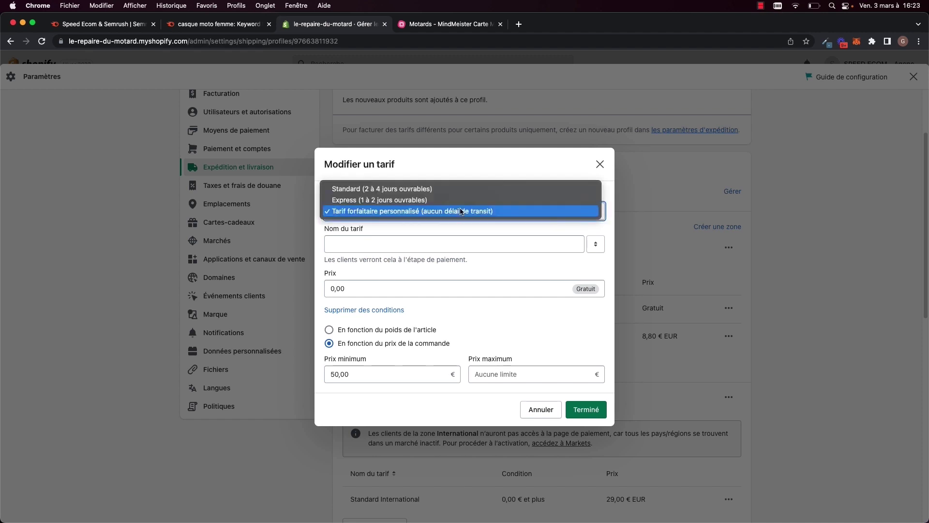
click(406, 240)
click(358, 245)
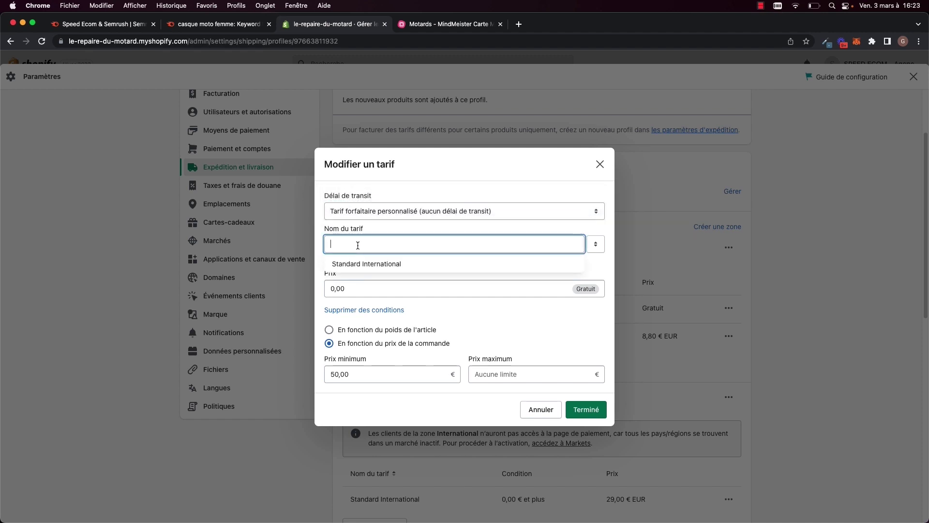
text(S)
key(BackSpace)
text(Ex)
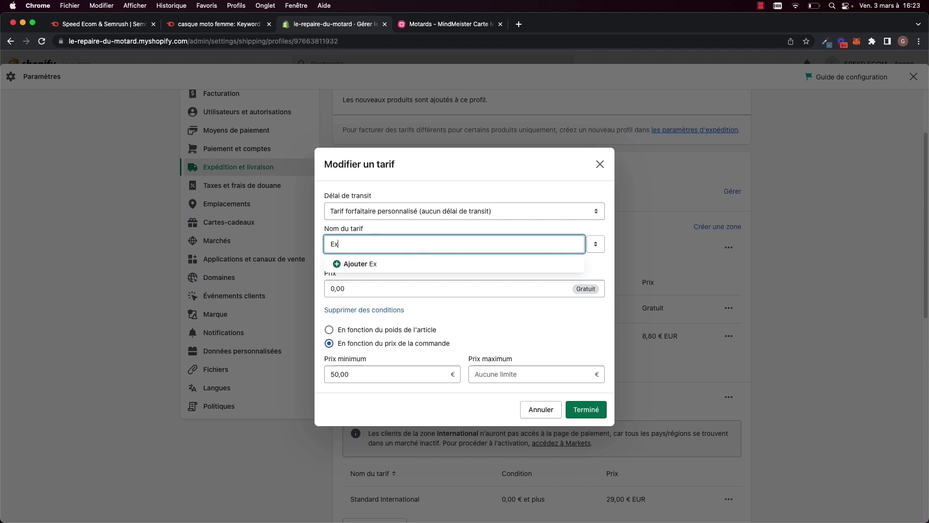
text(press)
Step: Set the Express rate's price to 5 €
click(348, 288)
double_click(348, 288)
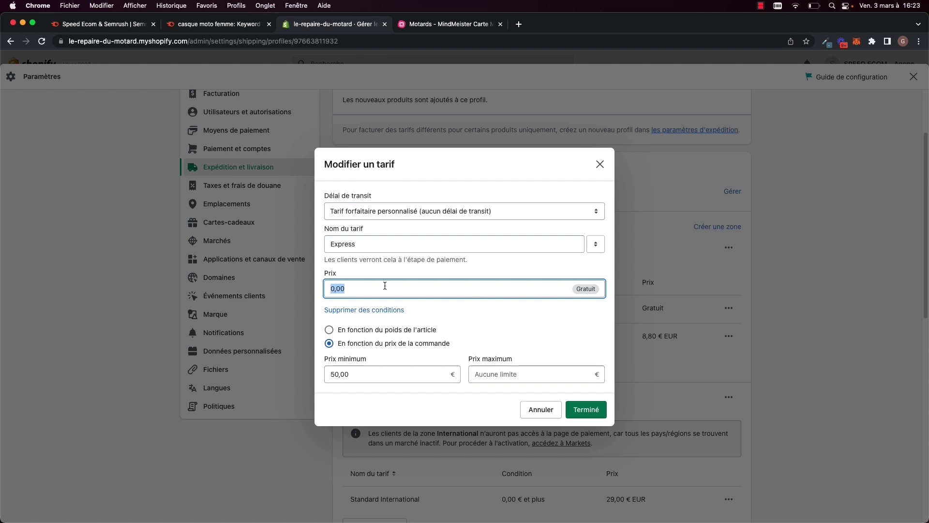
text(5)
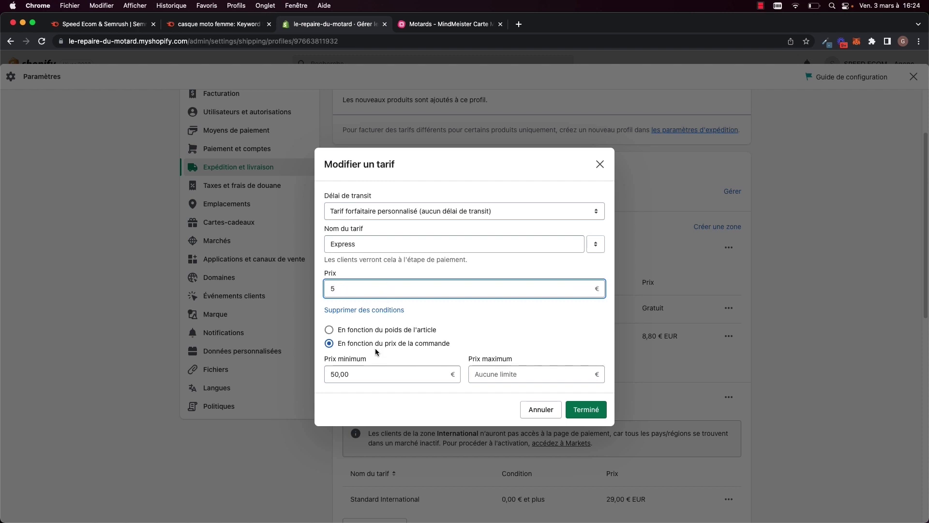
Step: Clear the minimum order price from the Express rate's conditions
click(357, 374)
double_click(356, 374)
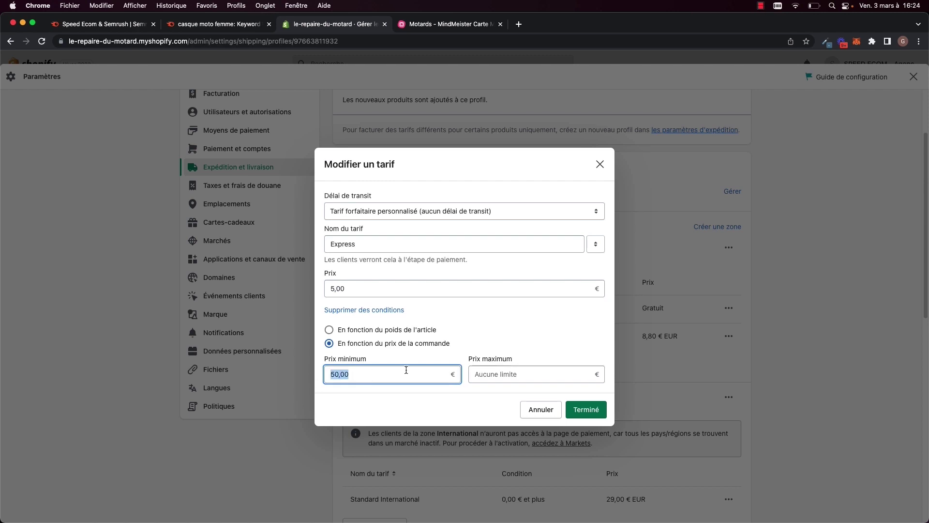
key(BackSpace)
click(487, 378)
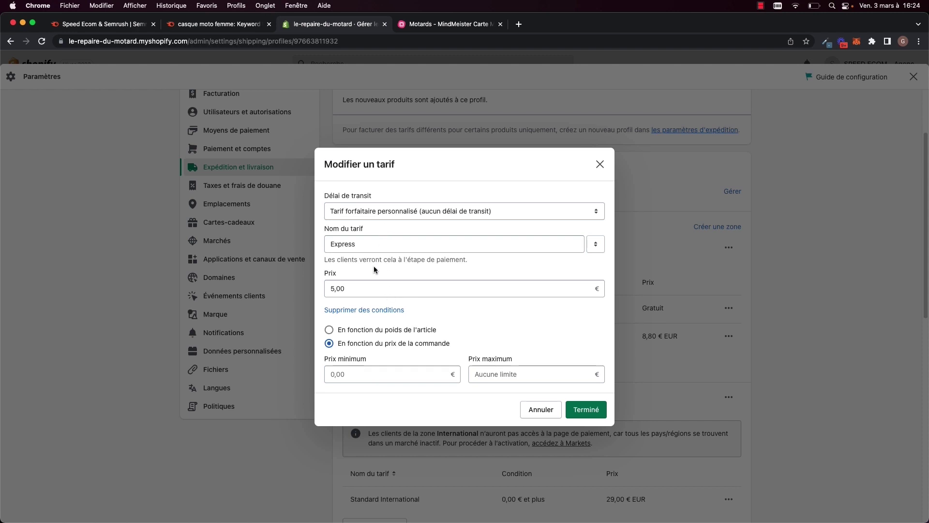
Step: Set the Express rate's price to 8,00 €
click(354, 292)
drag(335, 290, 318, 292)
text(8)
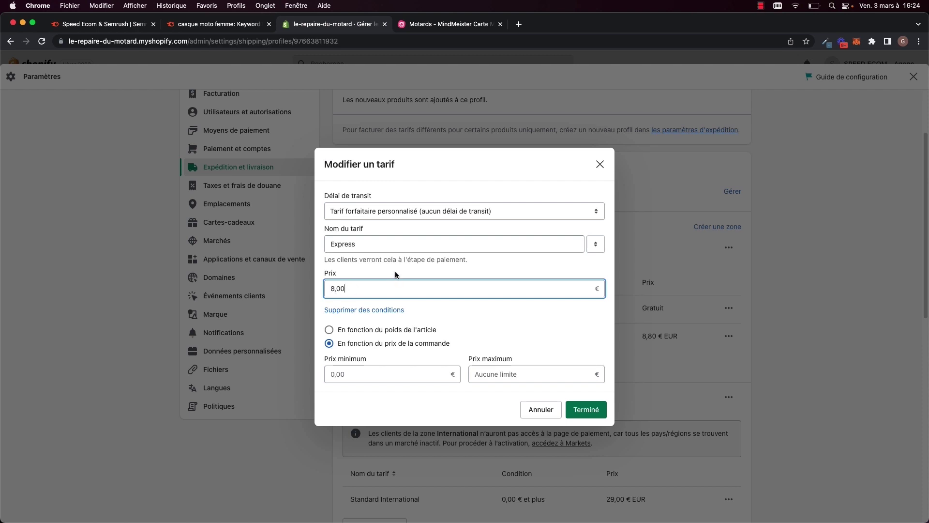
Step: Extend the rate's name to "Express (10 jours ouvrés)" and apply the rate changes
click(362, 246)
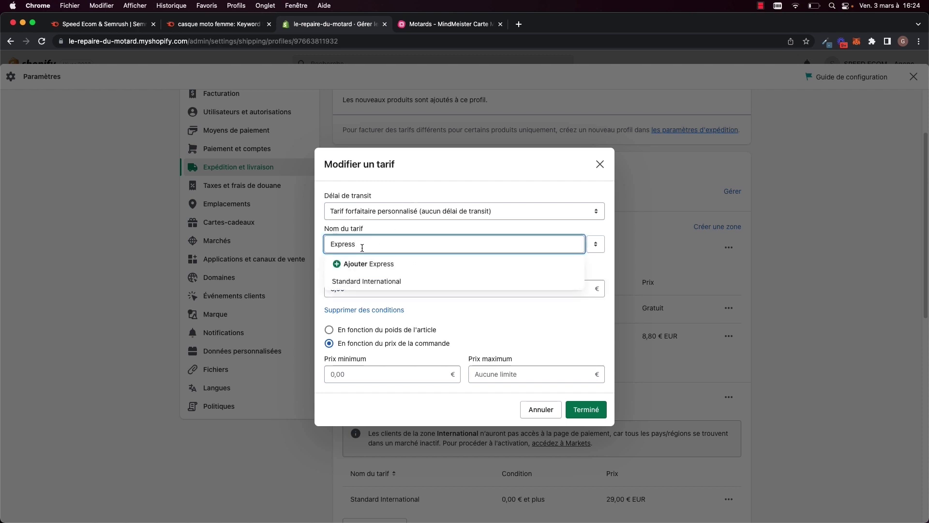
text((10)
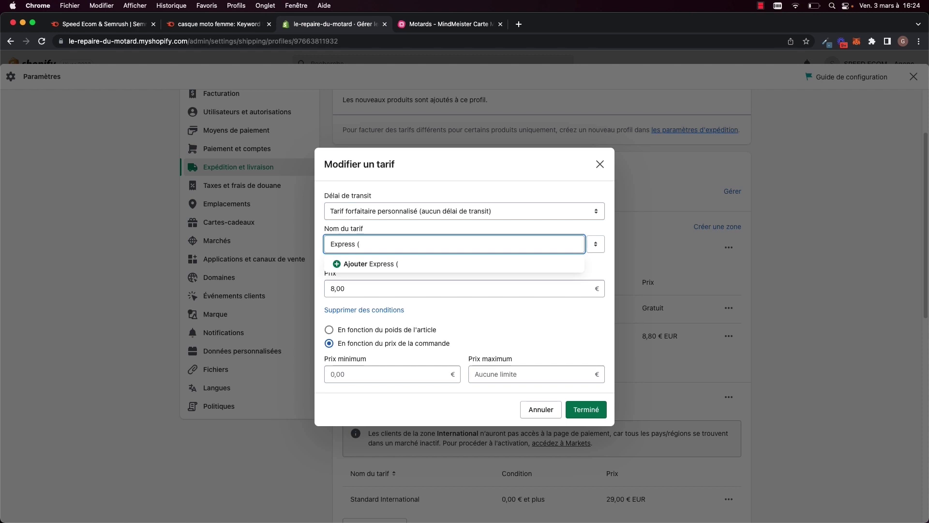
text(0 jours ouvrés)
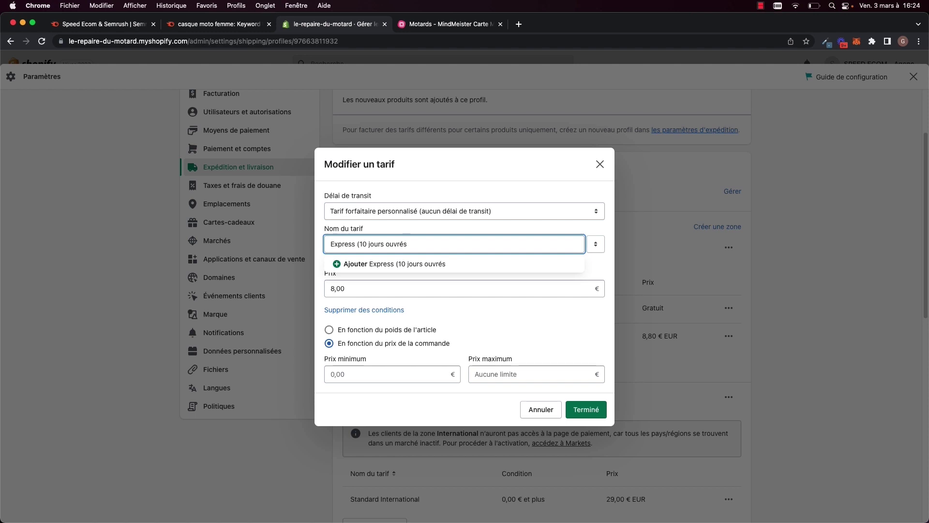
click(585, 414)
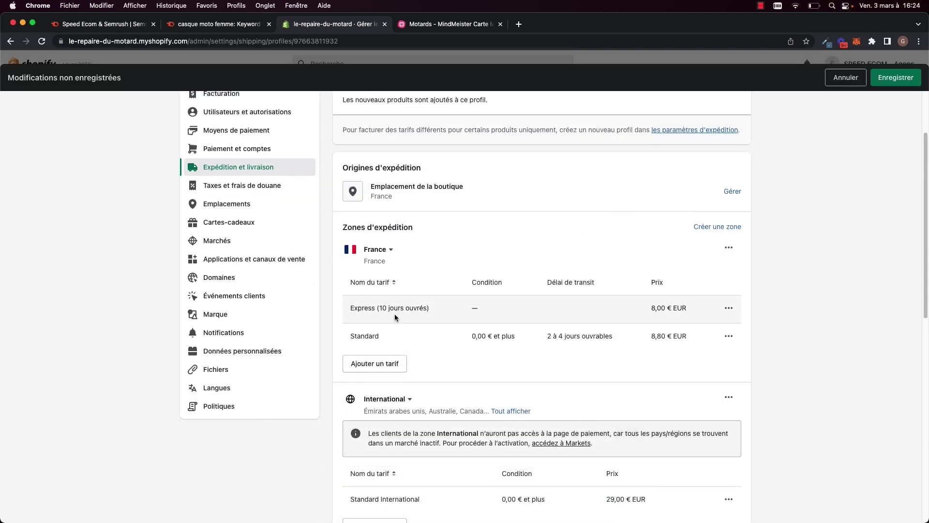
Step: Change France's Standard rate to "Tarif forfaitaire personnalisé (aucun délai de transit)" and name it "Standard (15 jours ouvrés)"
click(729, 336)
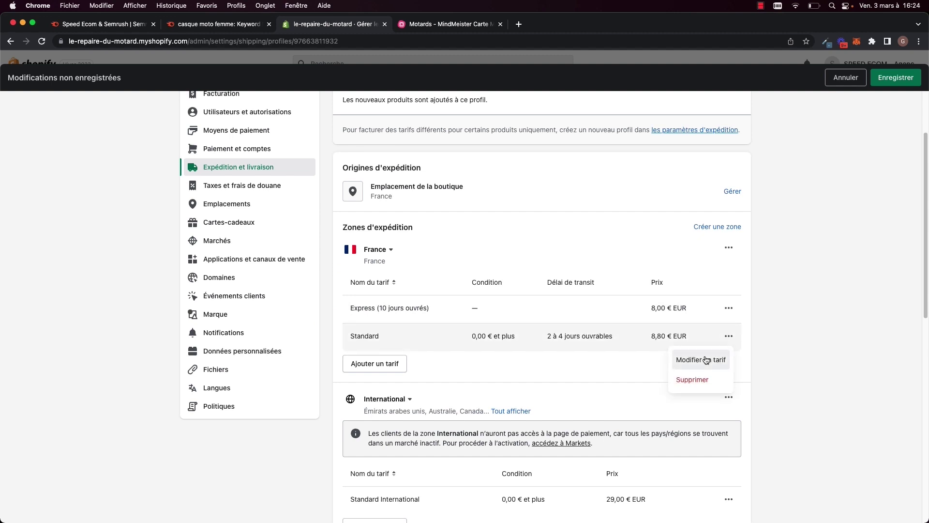
click(651, 358)
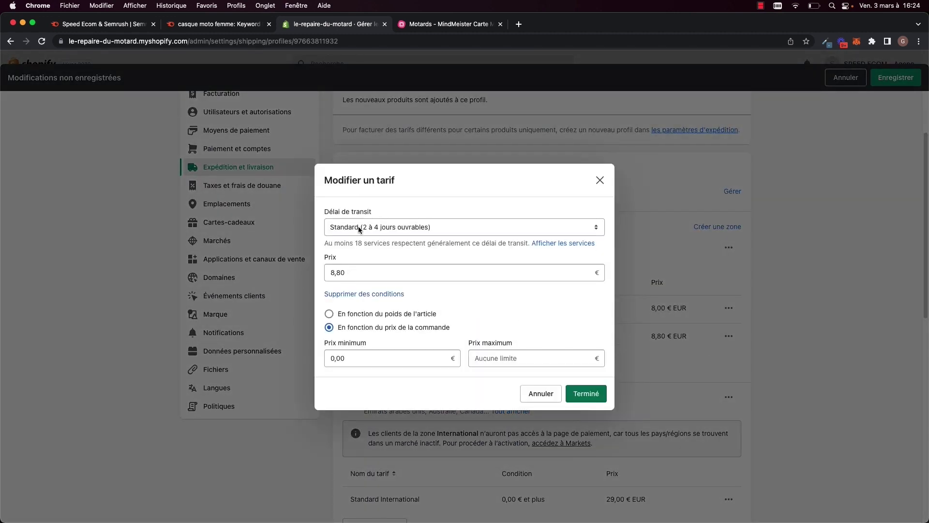
click(415, 232)
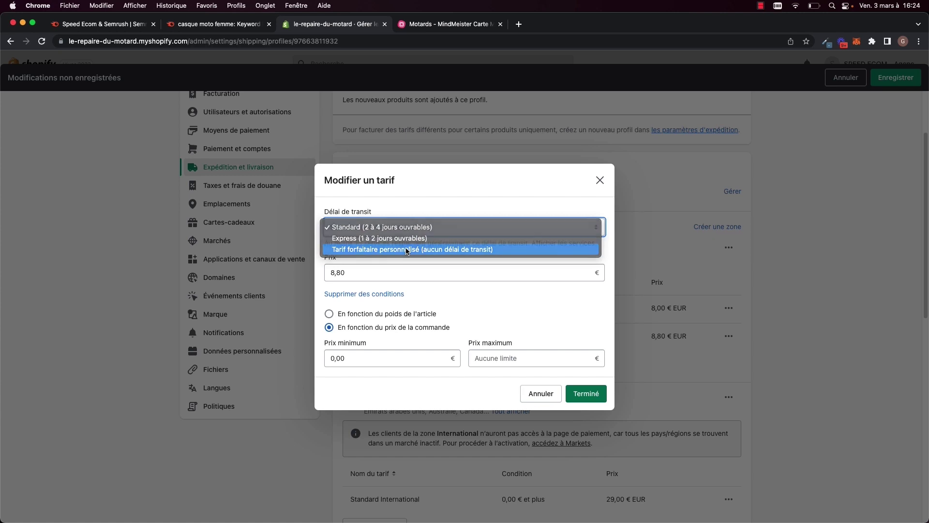
click(408, 249)
click(351, 242)
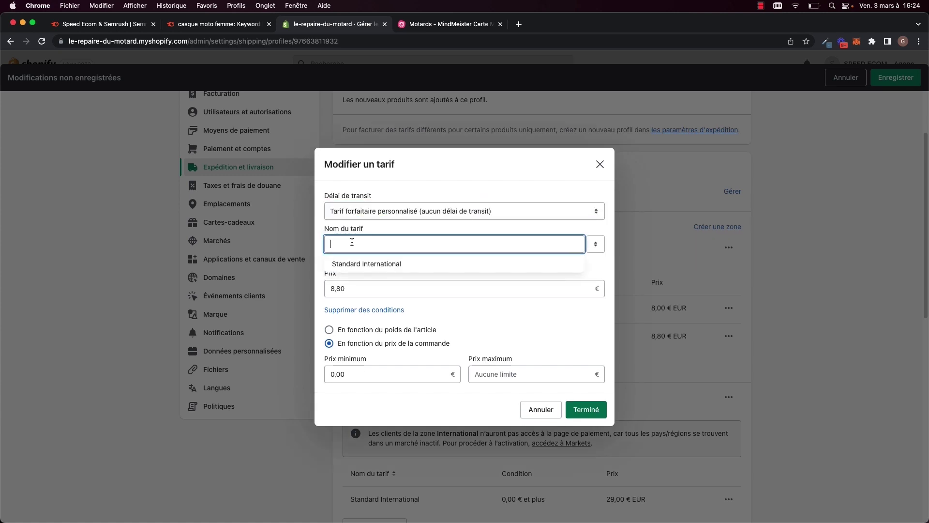
text(Stat)
key(BackSpace)
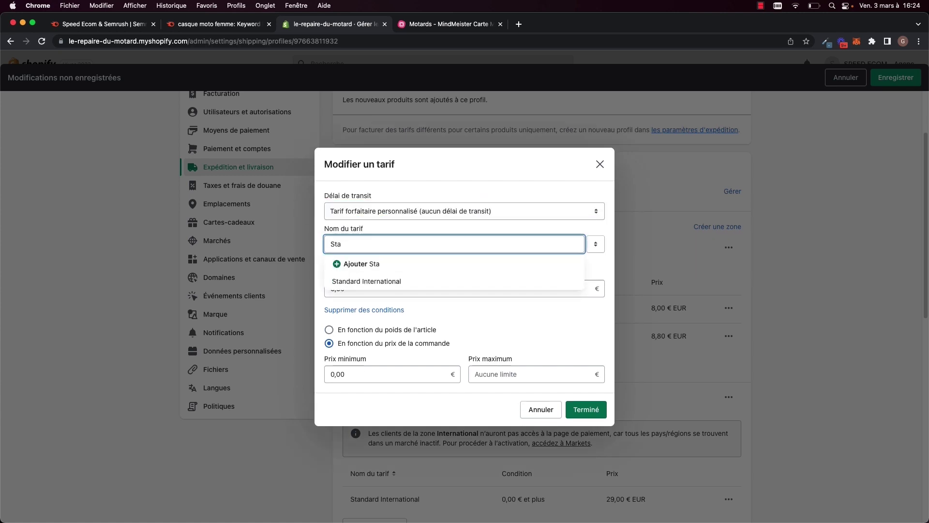
text(ndard)
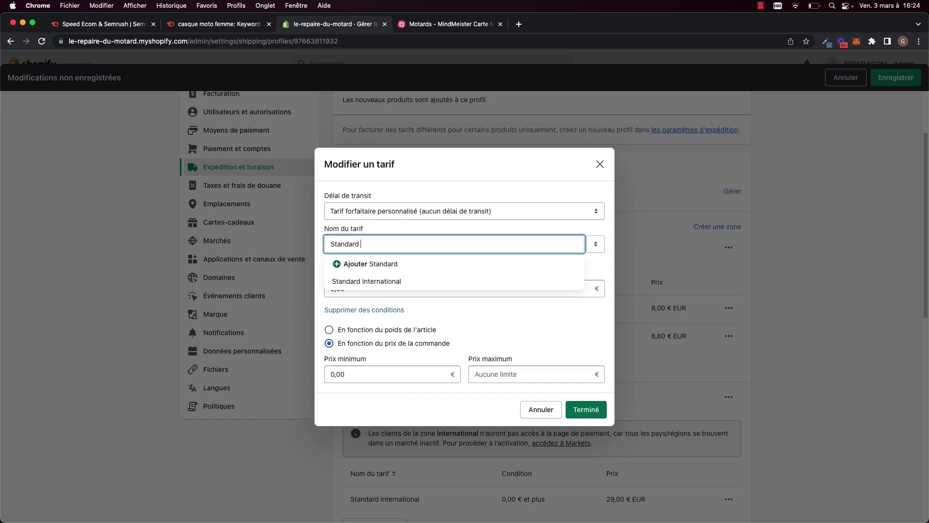
text( ()
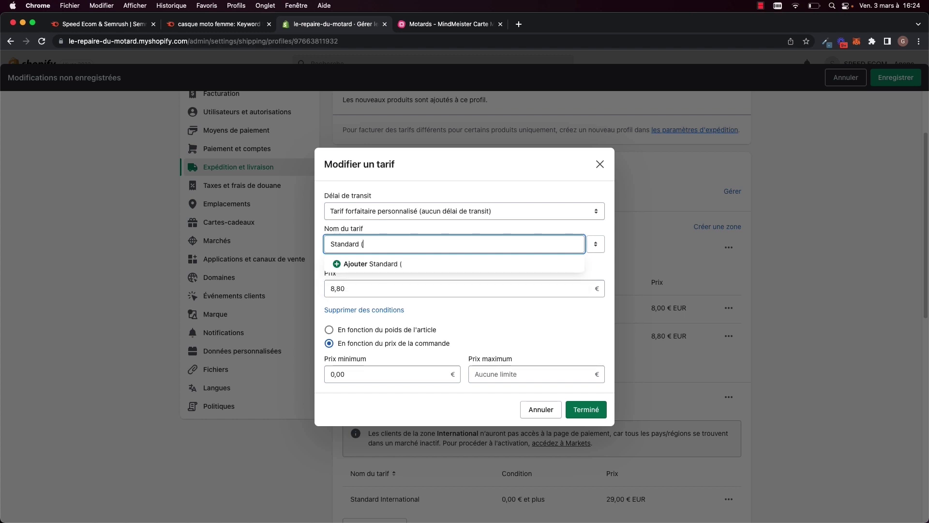
text(15 jours ouvrés)
Step: Set the Standard rate's price to 3,90 € with no conditions and apply the rate changes
click(349, 287)
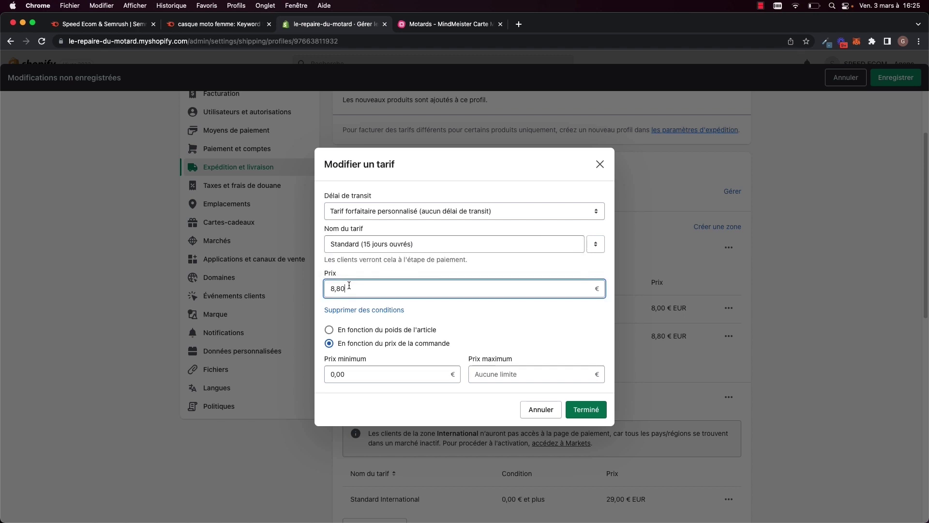
key(BackSpace)
key(BackSpace)
key(BackSpace)
key(BackSpace)
text(0)
key(BackSpace)
text(3,)
key(BackSpace)
key(BackSpace)
text(5)
key(BackSpace)
text(3,90)
click(583, 409)
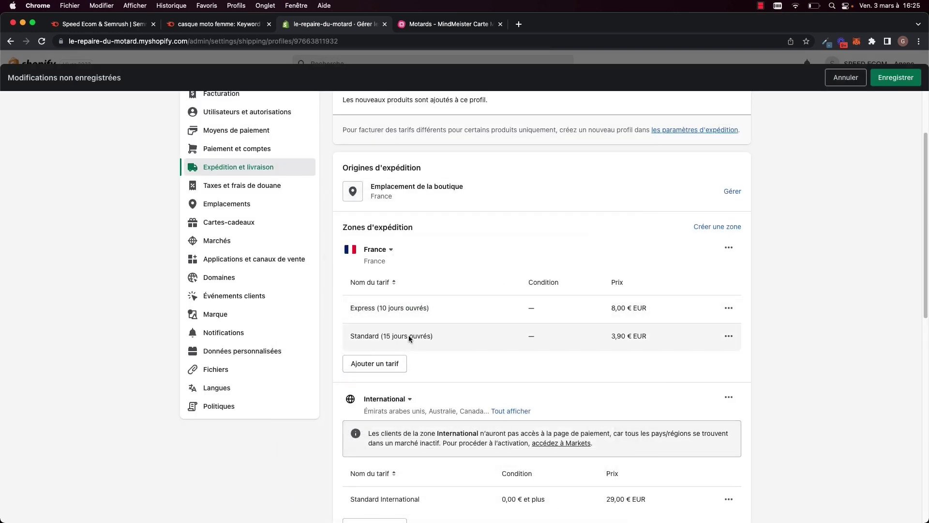
Step: Review the shipping rates of the International and UE (Union Européenne) zones
scroll(385, 312, down, 3)
scroll(385, 312, down, 2)
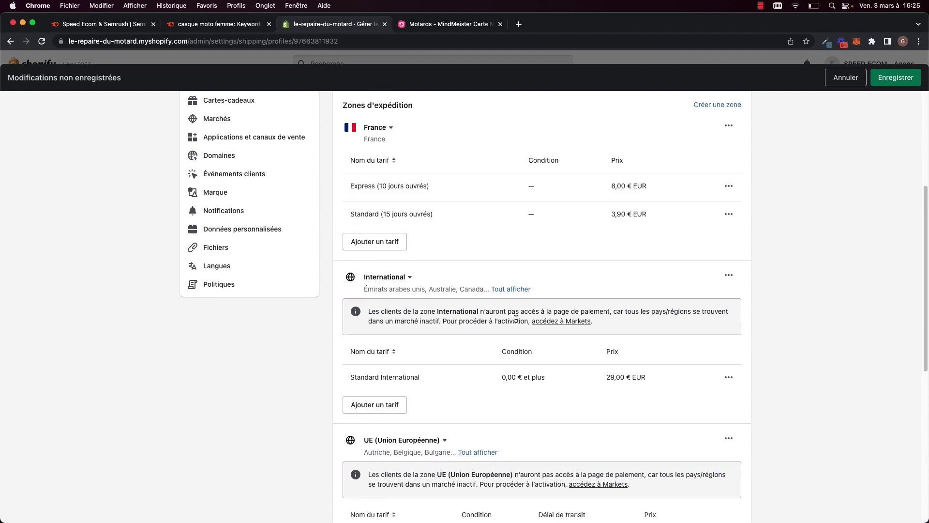
scroll(408, 330, down, 3)
scroll(408, 294, down, 2)
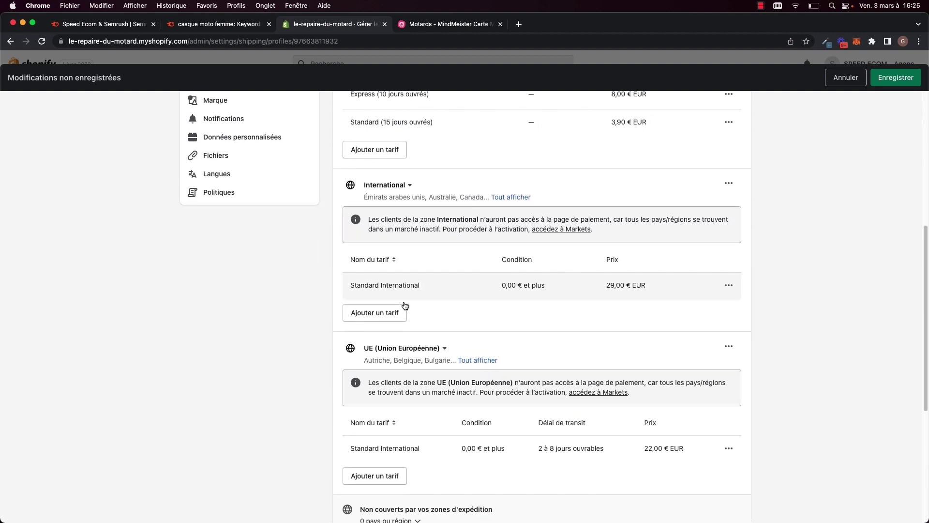
scroll(403, 304, up, 8)
scroll(405, 302, down, 4)
scroll(404, 302, down, 4)
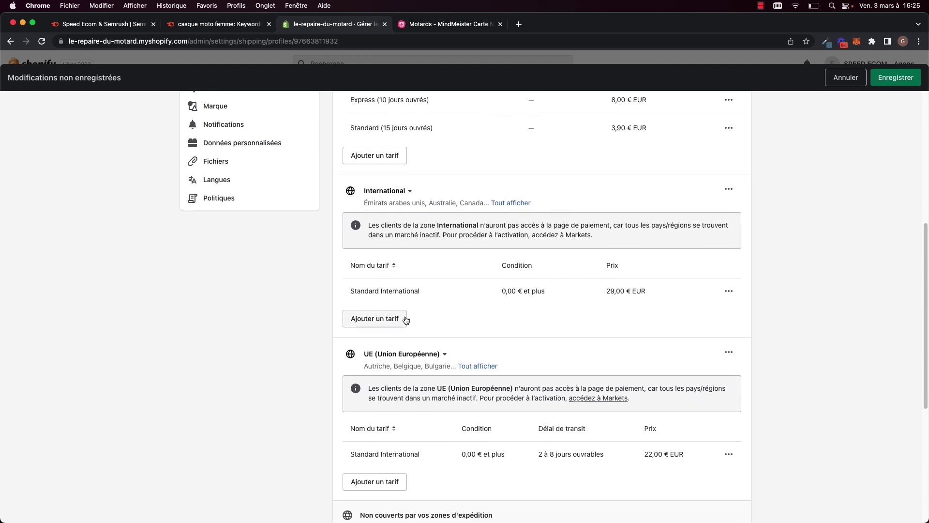
scroll(448, 311, down, 3)
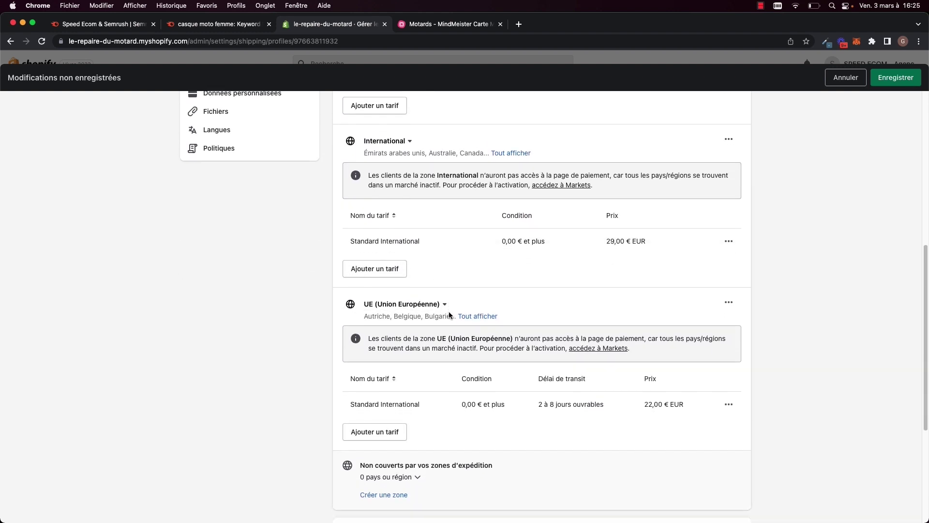
scroll(433, 333, up, 4)
scroll(434, 333, up, 8)
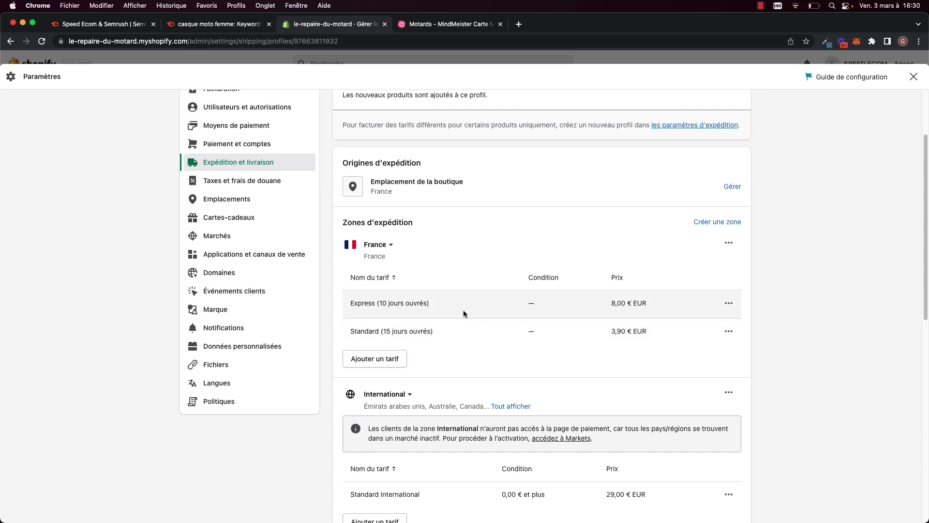
Step: Start a new rate for the France zone with the transit time "Tarif forfaitaire personnalisé (aucun délai de transit)"
click(383, 358)
click(597, 193)
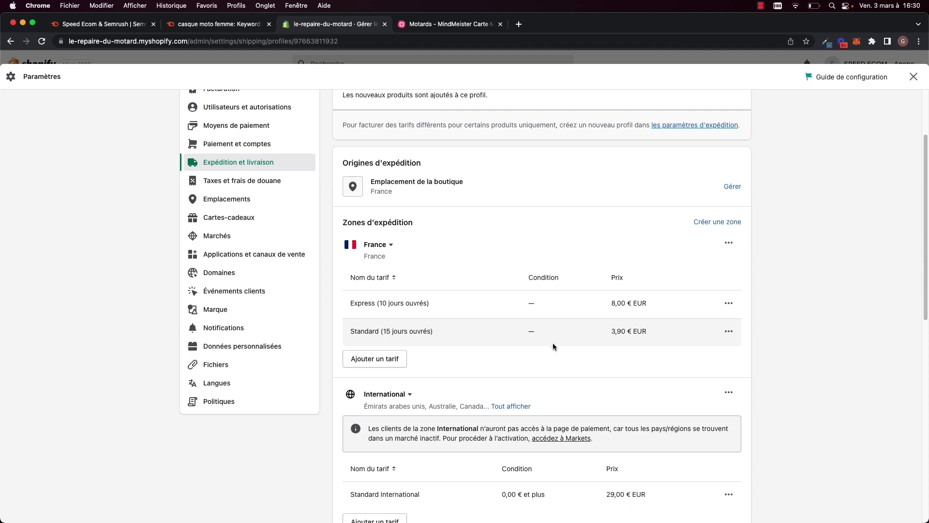
click(371, 366)
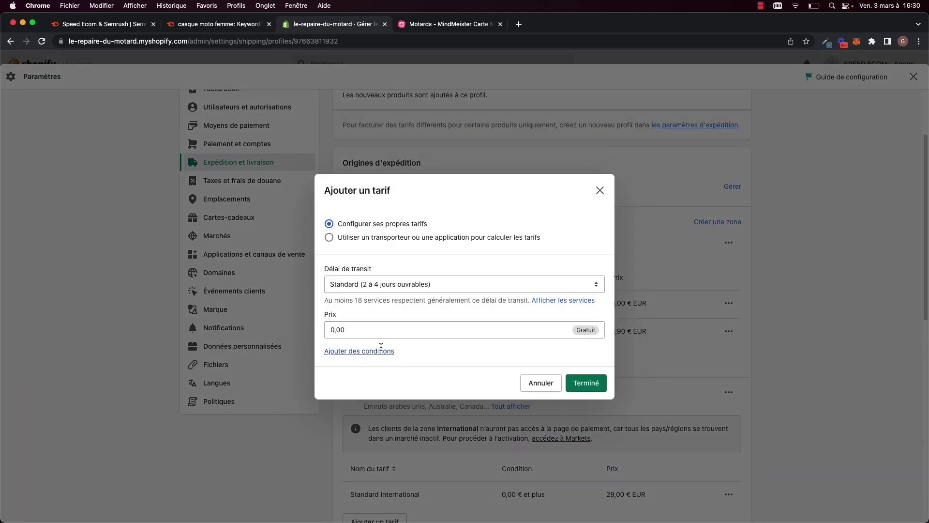
click(382, 237)
click(351, 257)
click(473, 284)
click(363, 305)
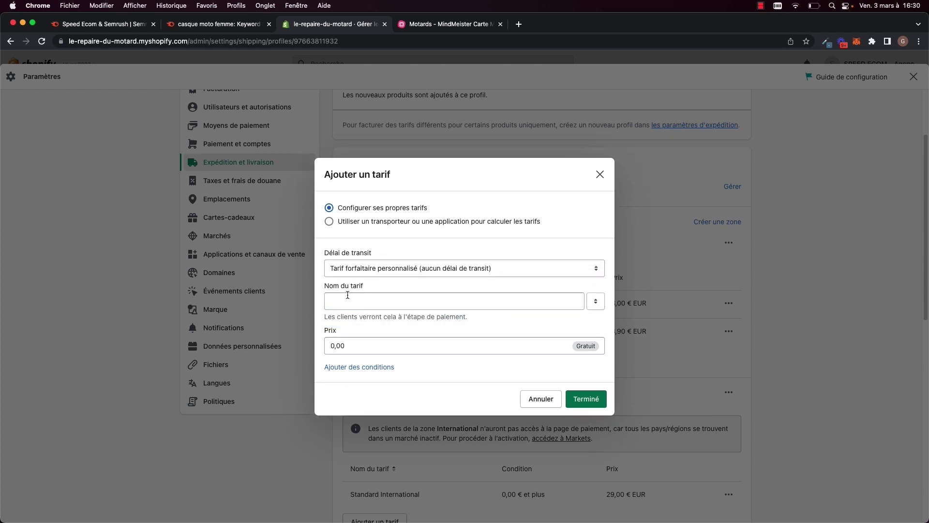
Step: Name the new rate "Standard + Assurance Perte / Casse"
click(341, 301)
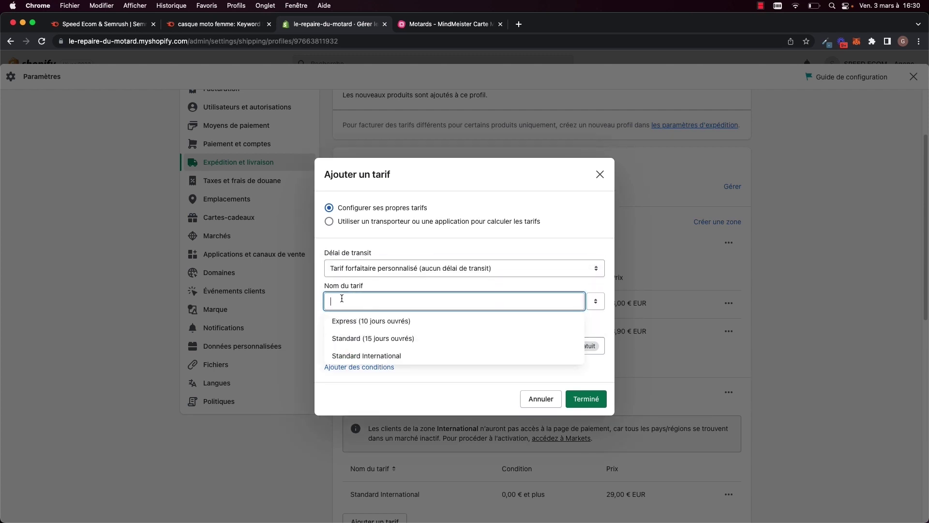
text(Stand)
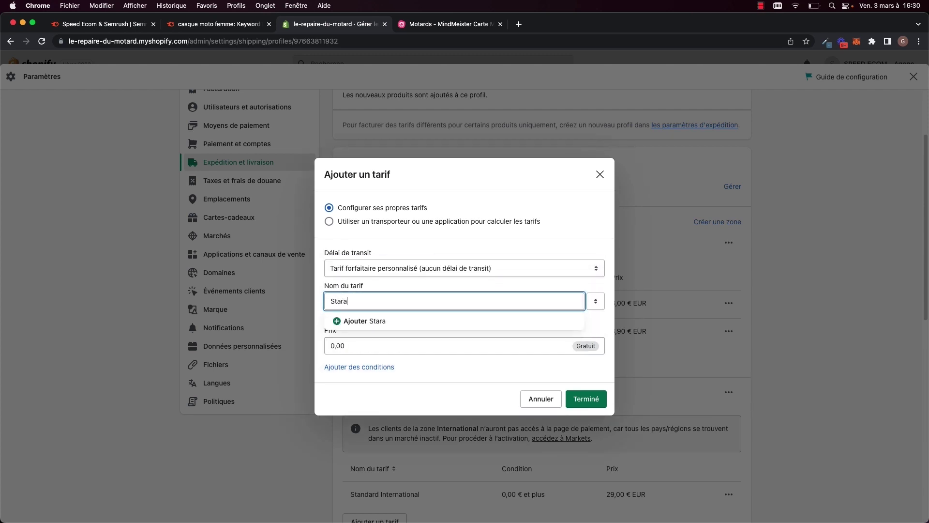
key(BackSpace)
key(BackSpace)
text(nda)
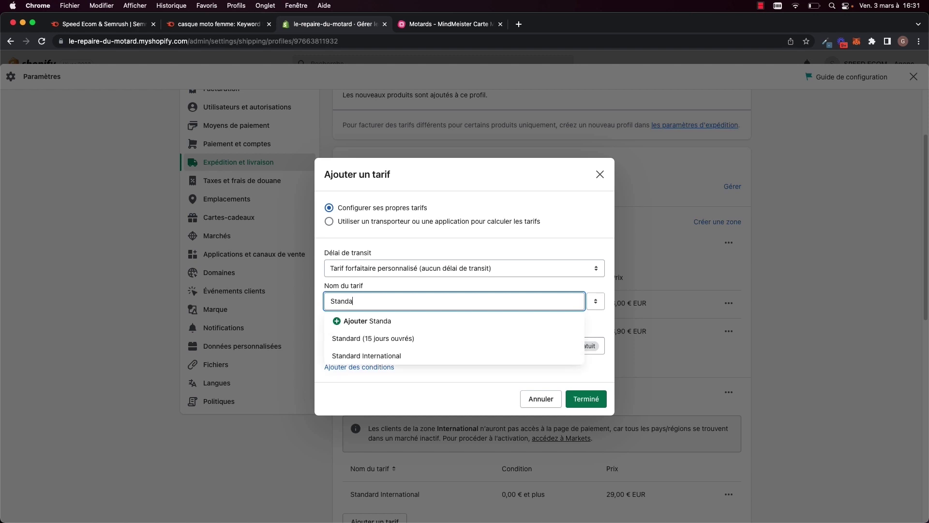
text(rd + As)
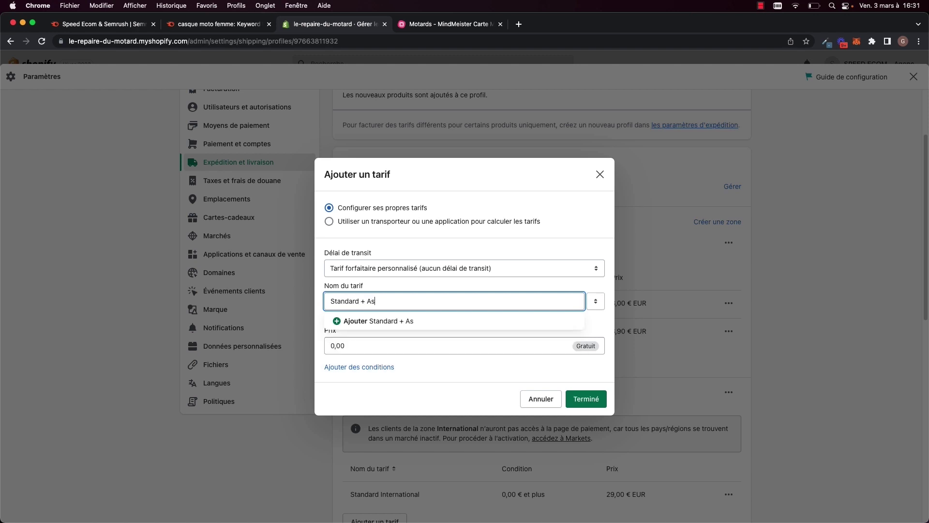
text(surance)
text( Pe)
text(rte / Vol)
text(Casse)
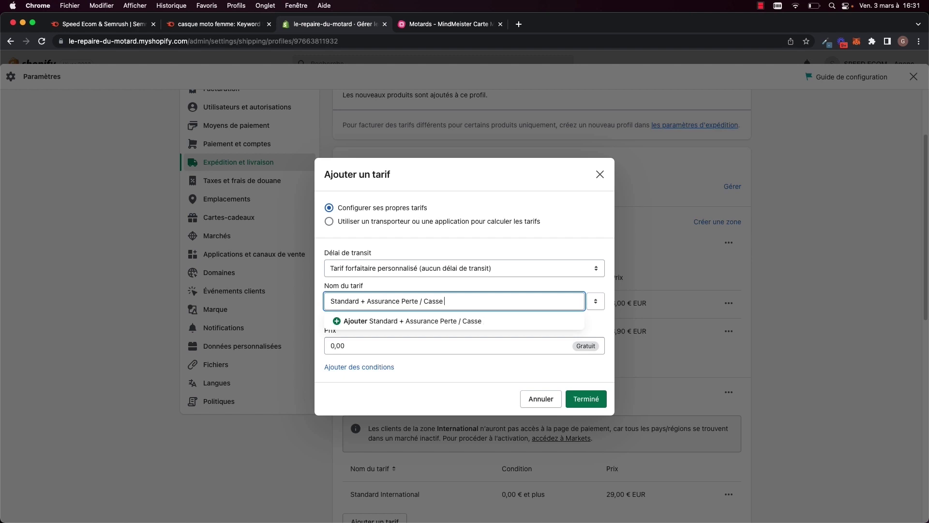
Step: Set the new insured rate's price to 9 € and add it to the France zone
click(361, 344)
drag(360, 344, 314, 347)
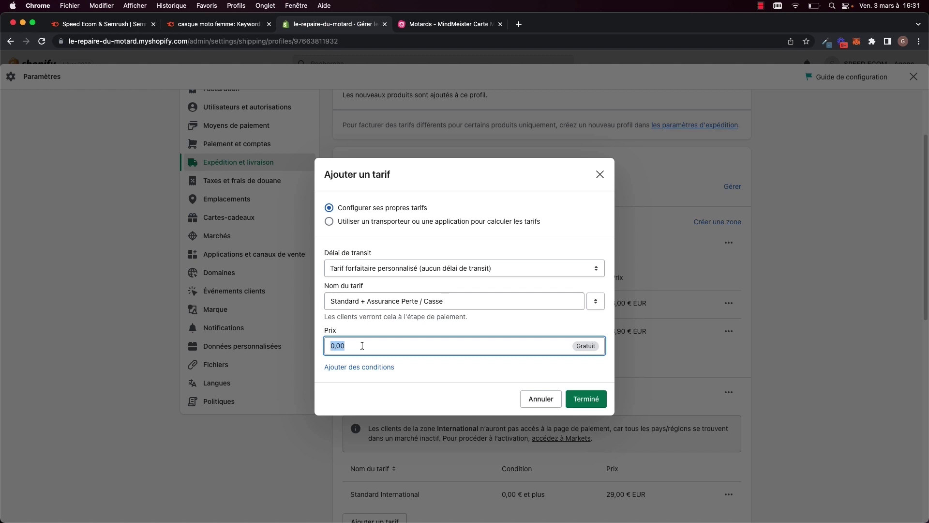
text(8)
key(BackSpace)
text(9)
click(590, 399)
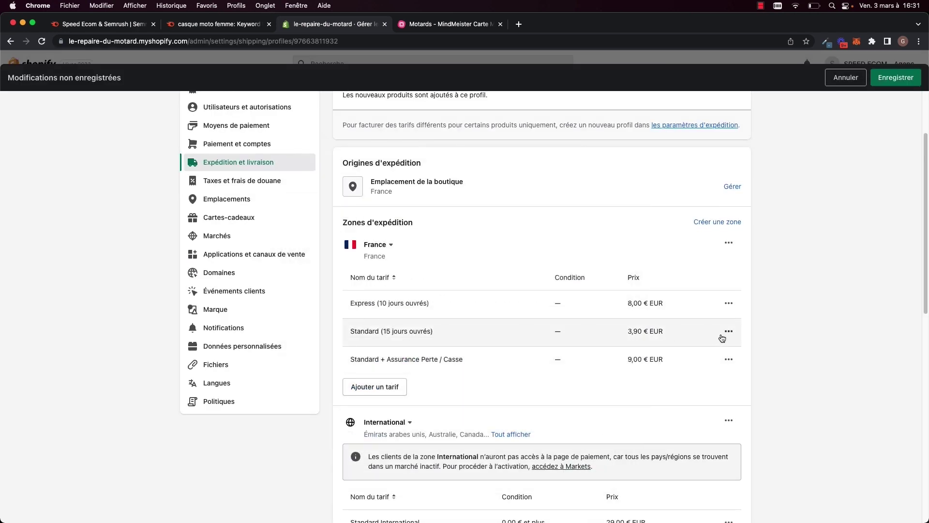
Step: Extend the insured rate's name to "Standard + Assurance Perte / Casse (15 jours ouvrés)" and apply the change
click(728, 362)
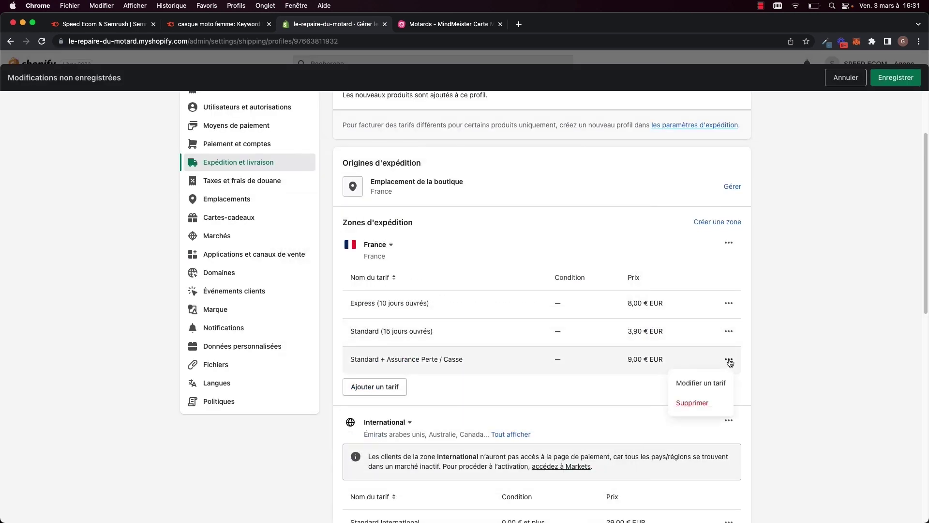
click(714, 385)
click(456, 279)
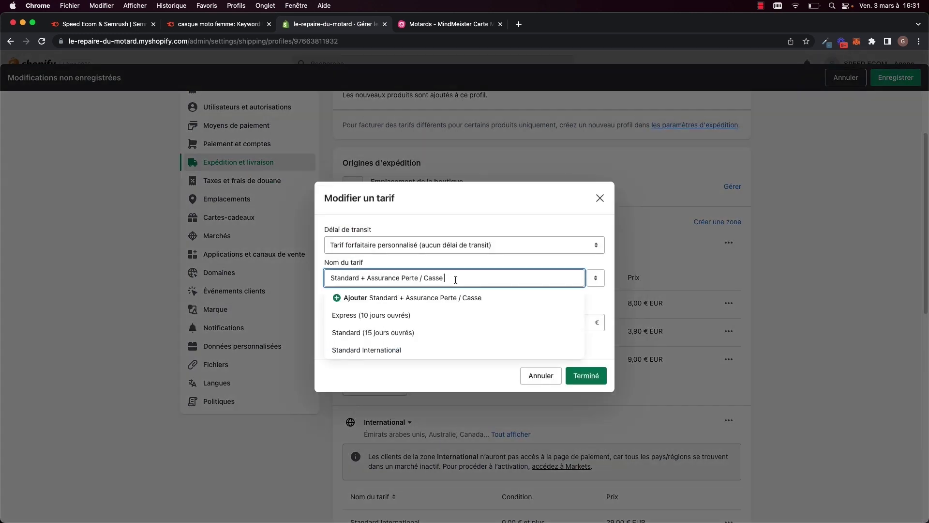
text((15 j)
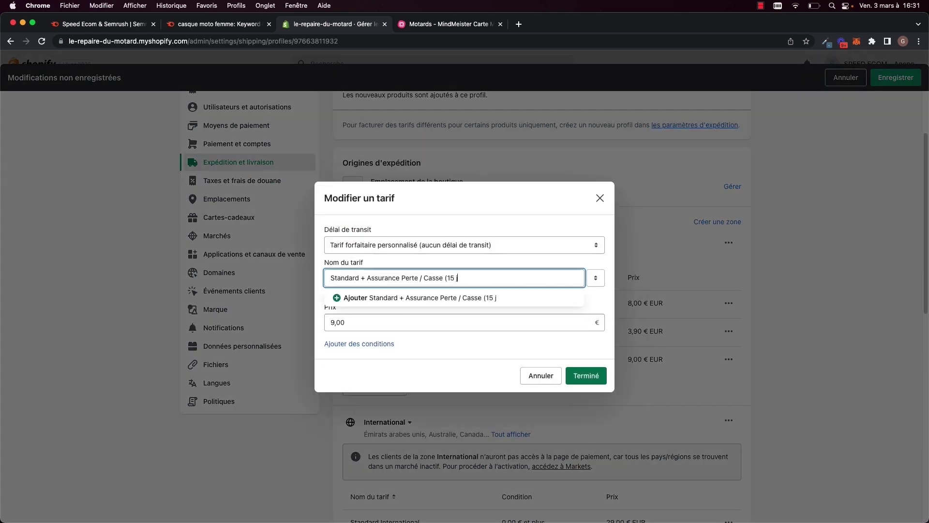
text(ours ouvrés)
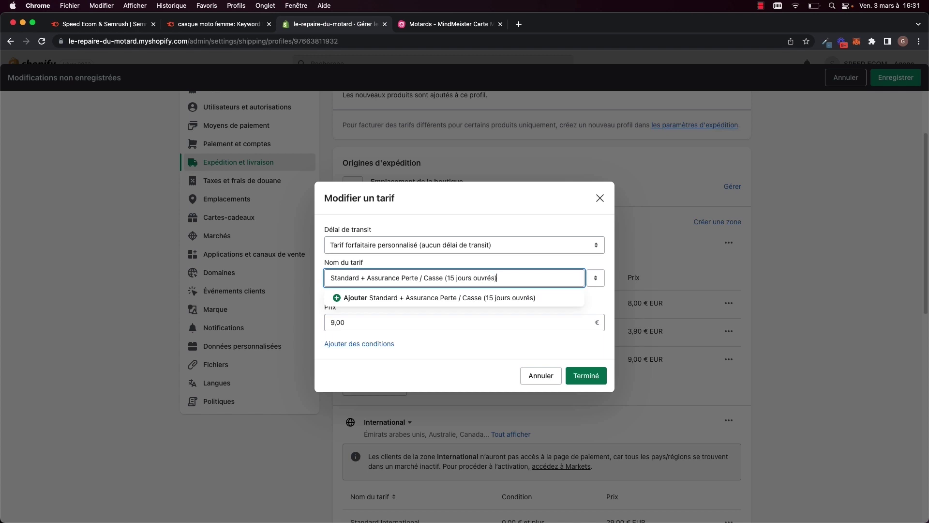
click(586, 380)
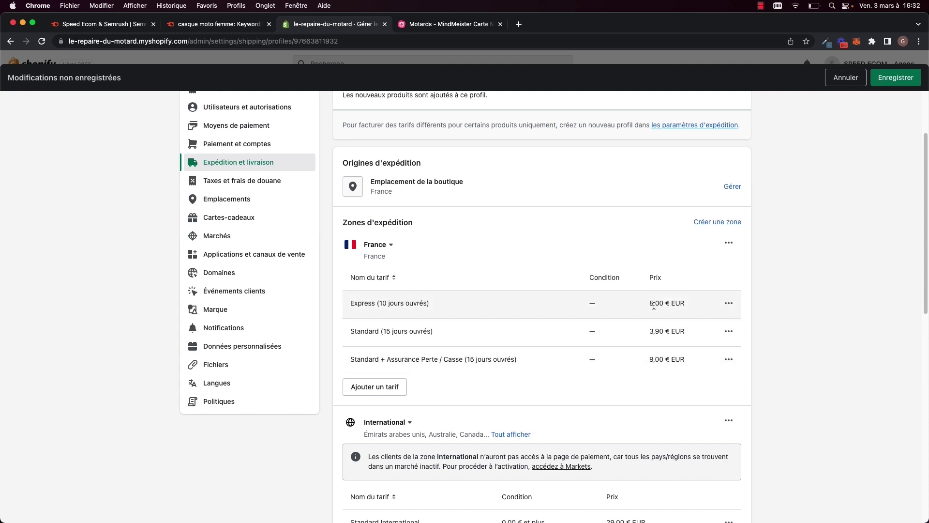
scroll(630, 382, down, 1)
scroll(601, 365, down, 1)
scroll(600, 365, up, 2)
scroll(623, 397, down, 3)
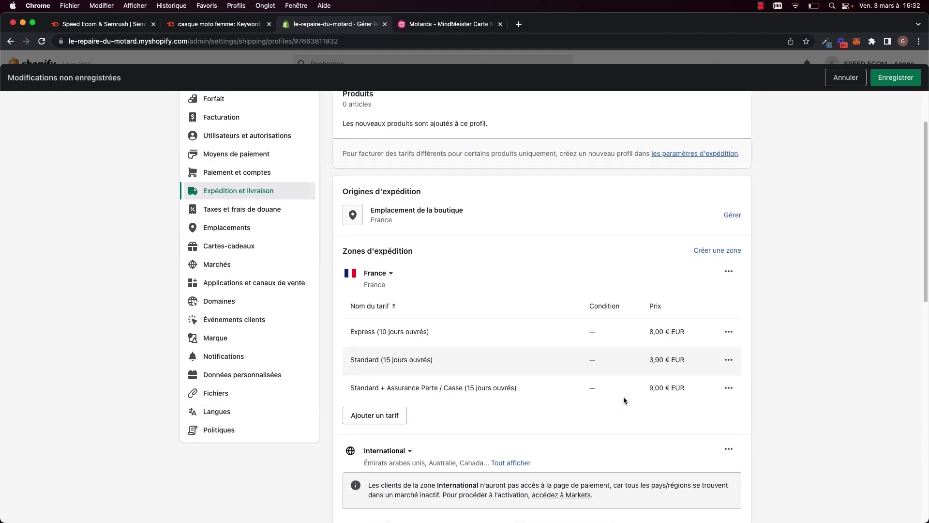